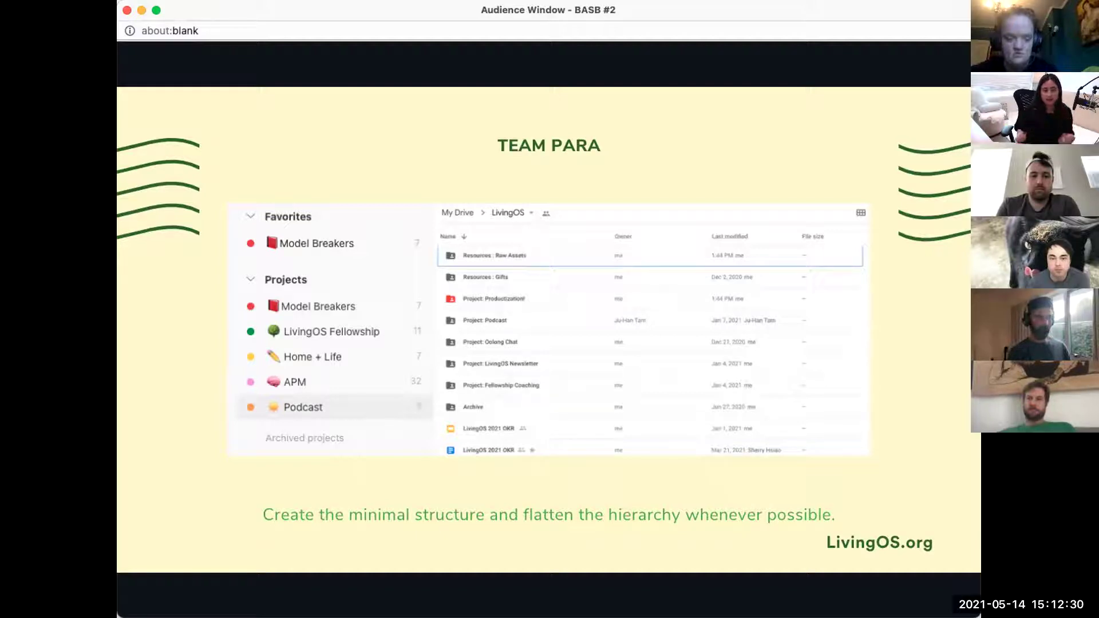
Bring the slide presentation window to the front and advance it to the Personal PARA slide.
mouse_move(695, 330)
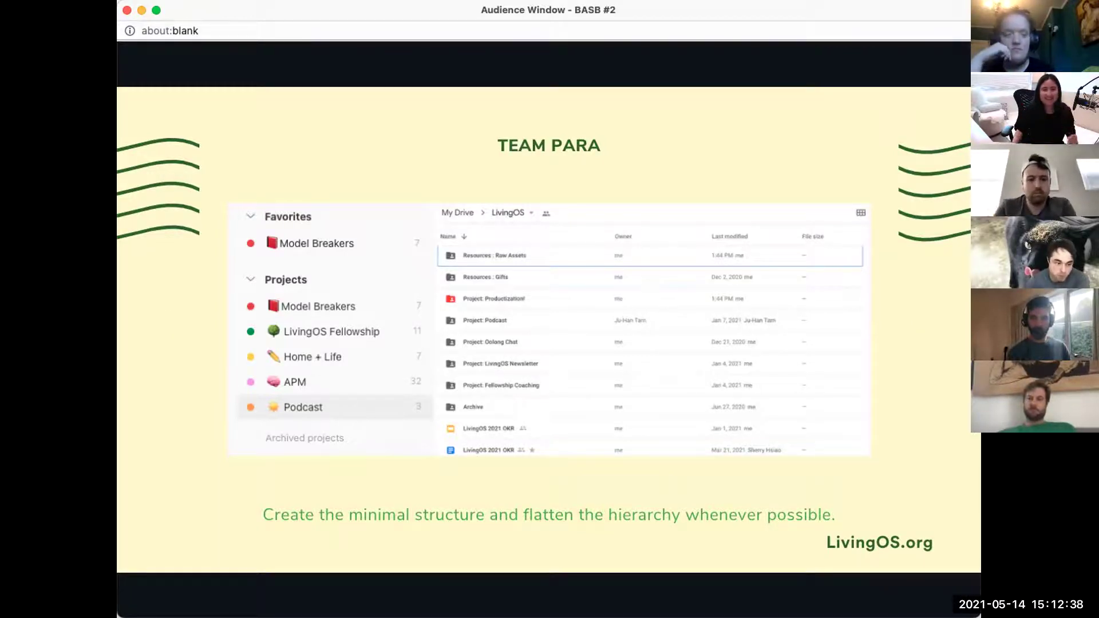
key("super+Tab")
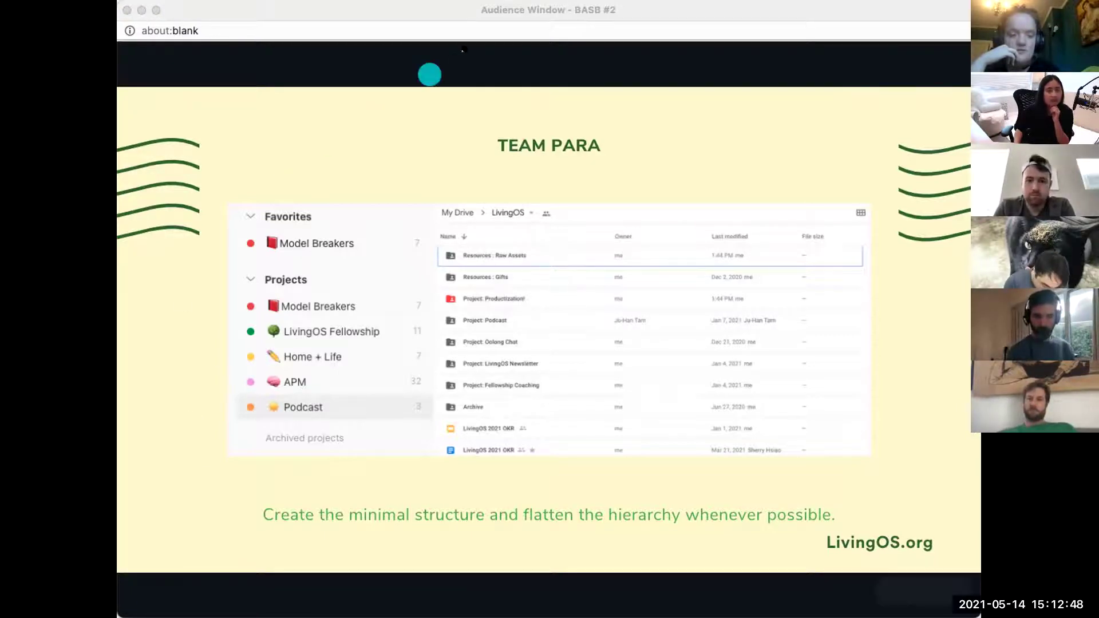
left_click(487, 8)
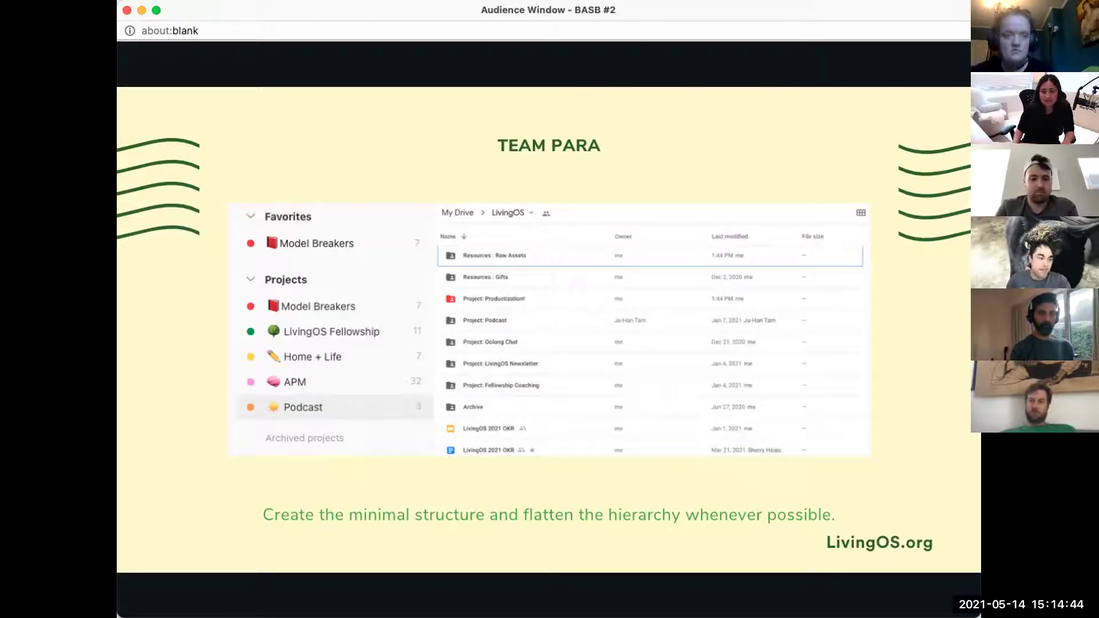
key("super+Tab")
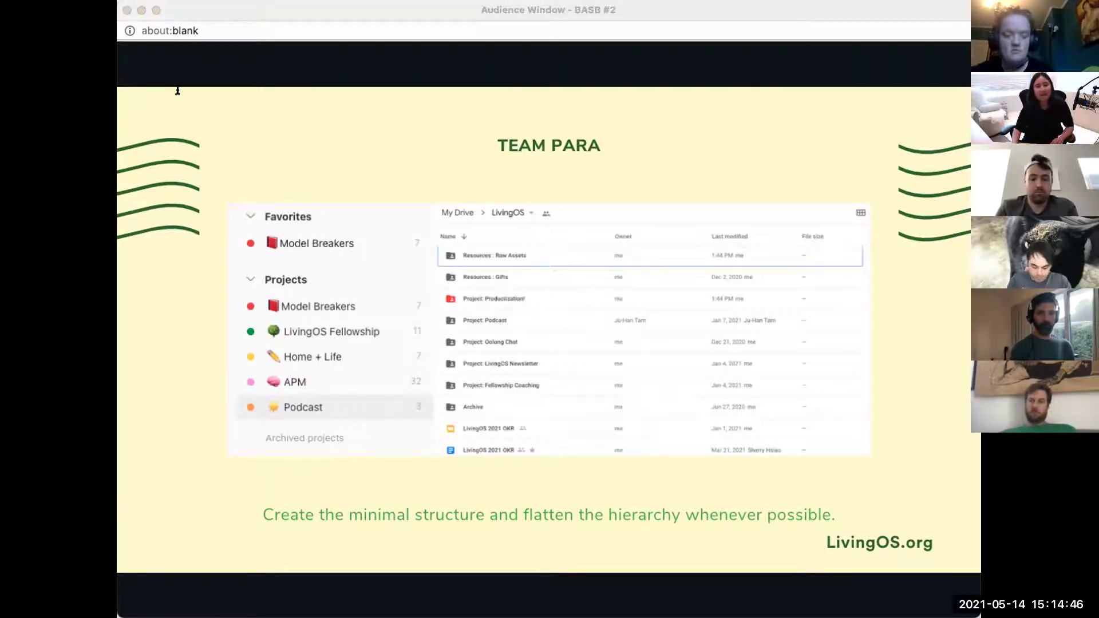
left_click(675, 12)
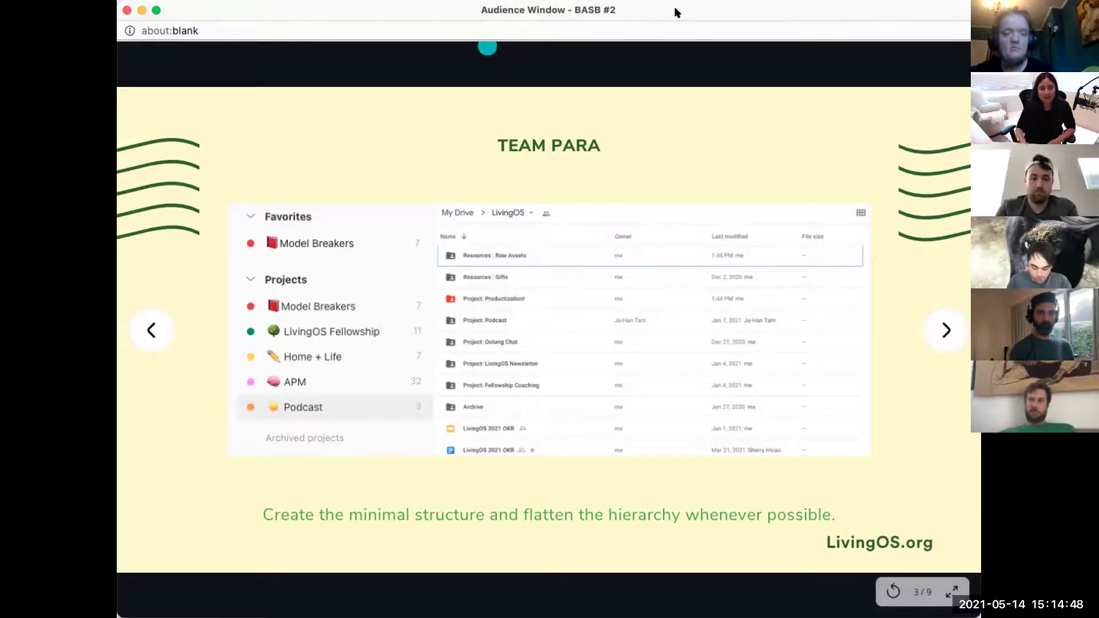
key("Right")
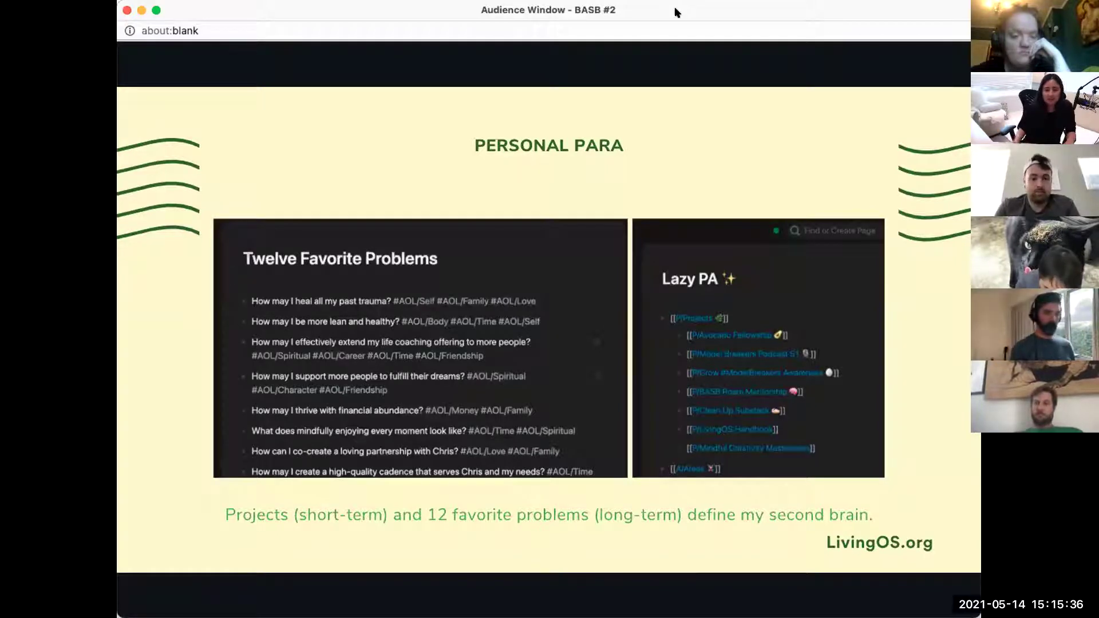
mouse_move(825, 215)
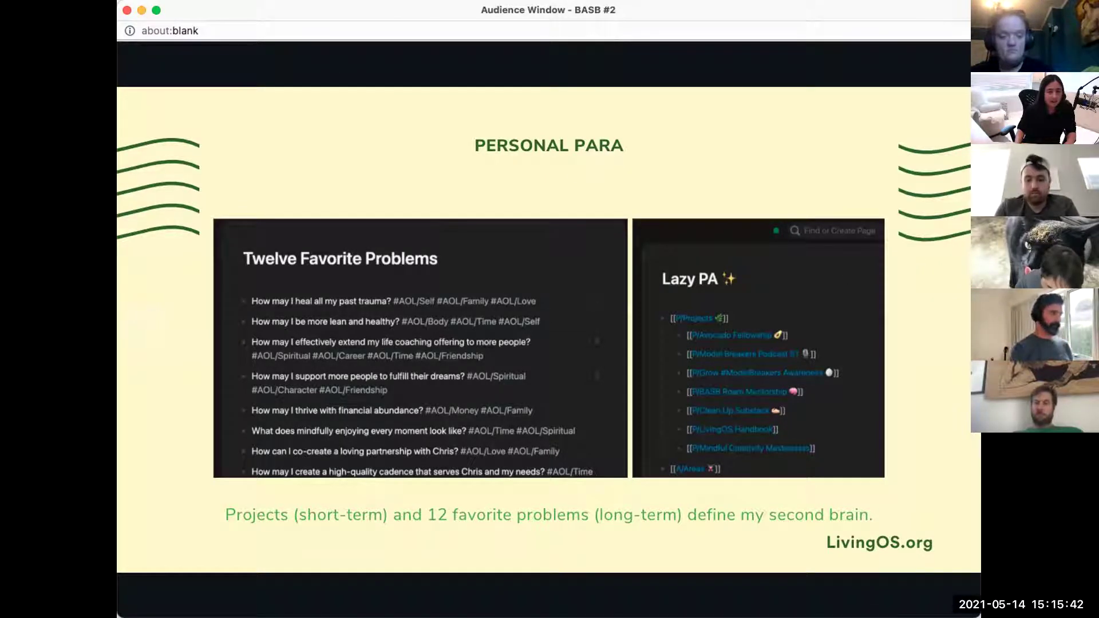
mouse_move(183, 299)
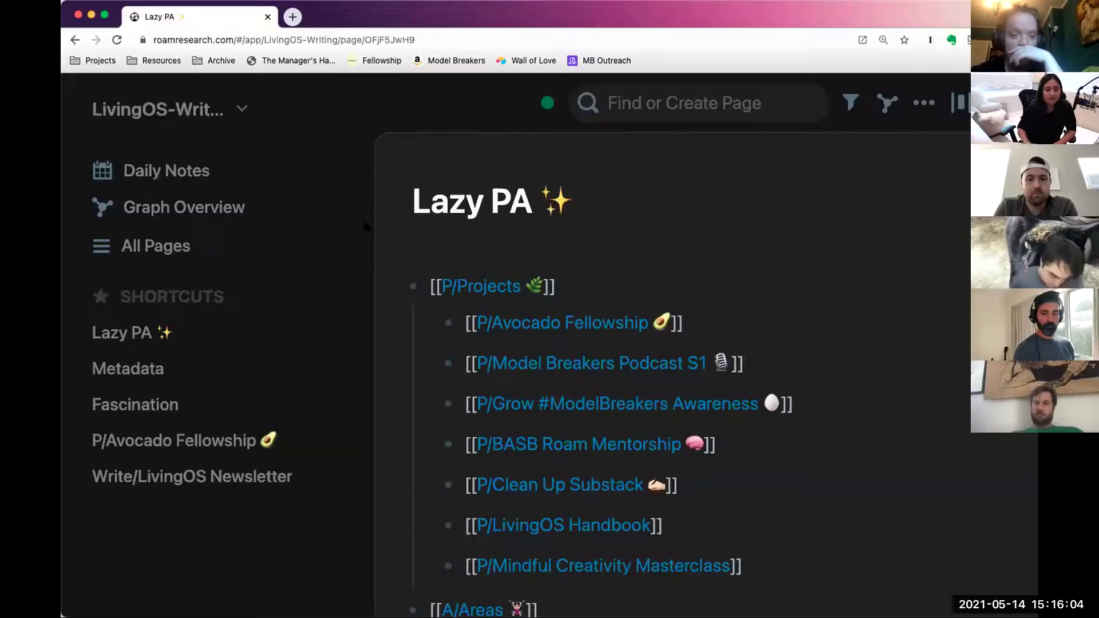
Reposition the browser window with the Lazy PA page and look over the project pages listed under P/Projects.
left_click_drag(507, 11, 507, 20)
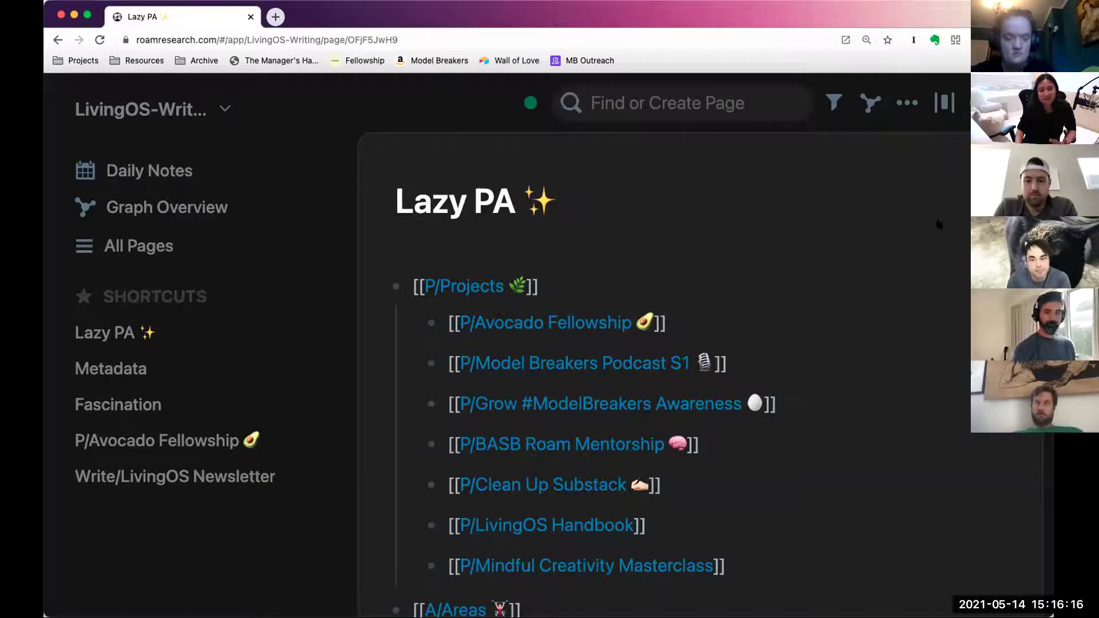
scroll(650, 358, "down", 3)
scroll(650, 358, "up", 2)
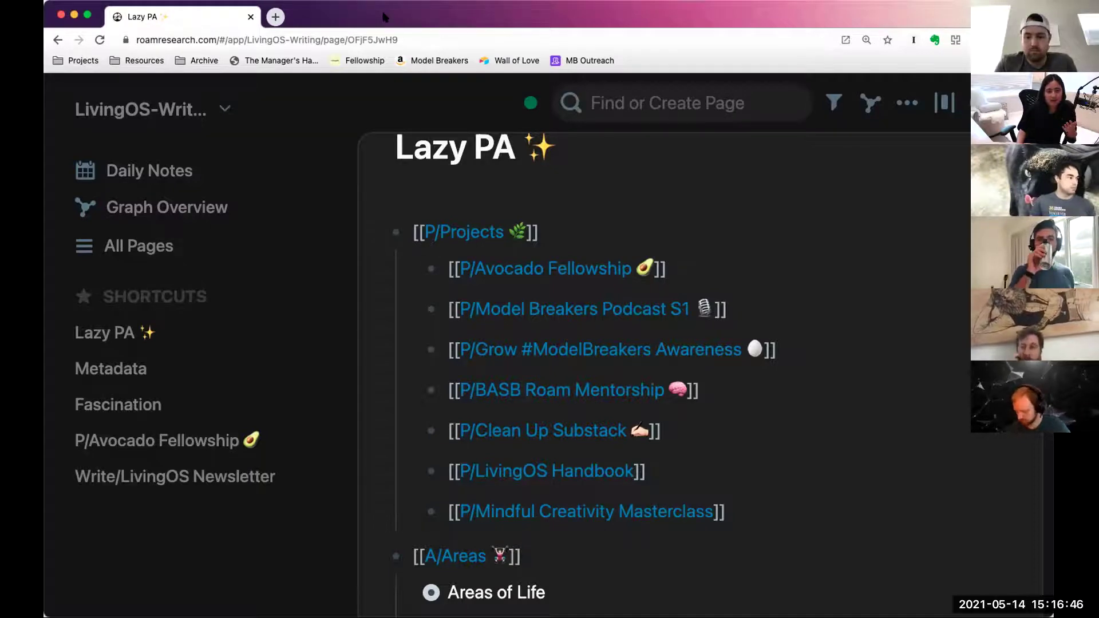
left_click(575, 245)
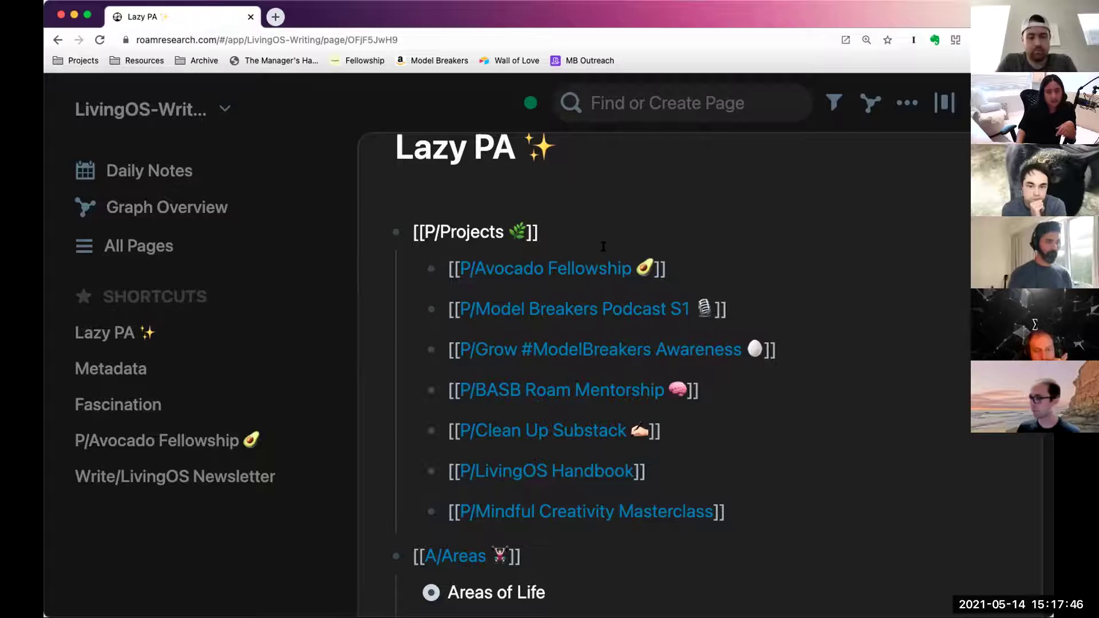
left_click(443, 278)
scroll(470, 321, "down", 5)
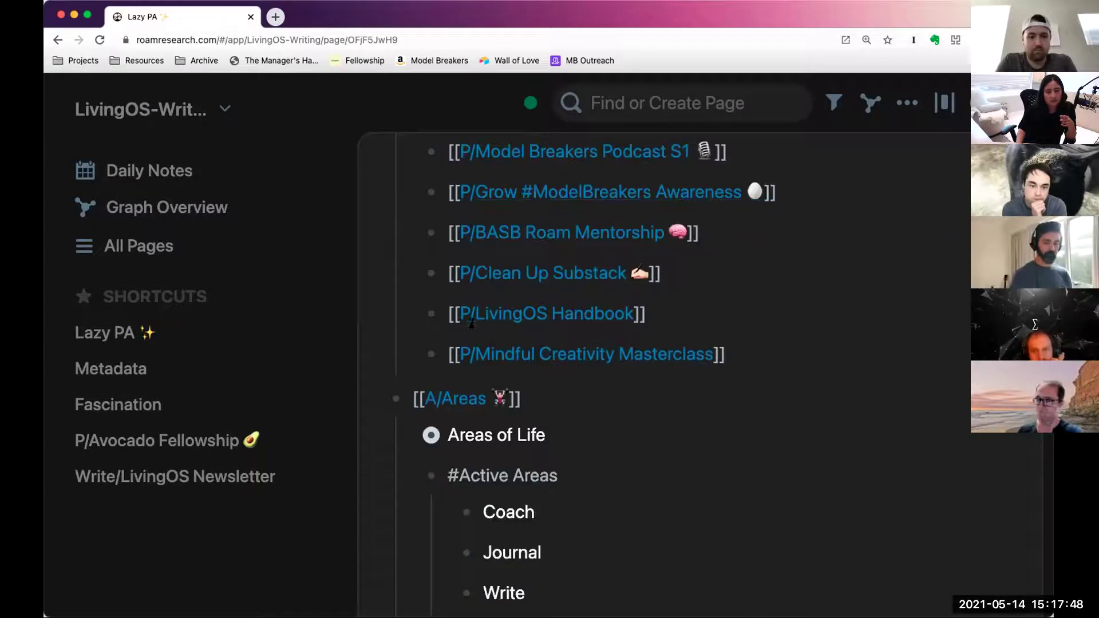
scroll(496, 354, "up", 2)
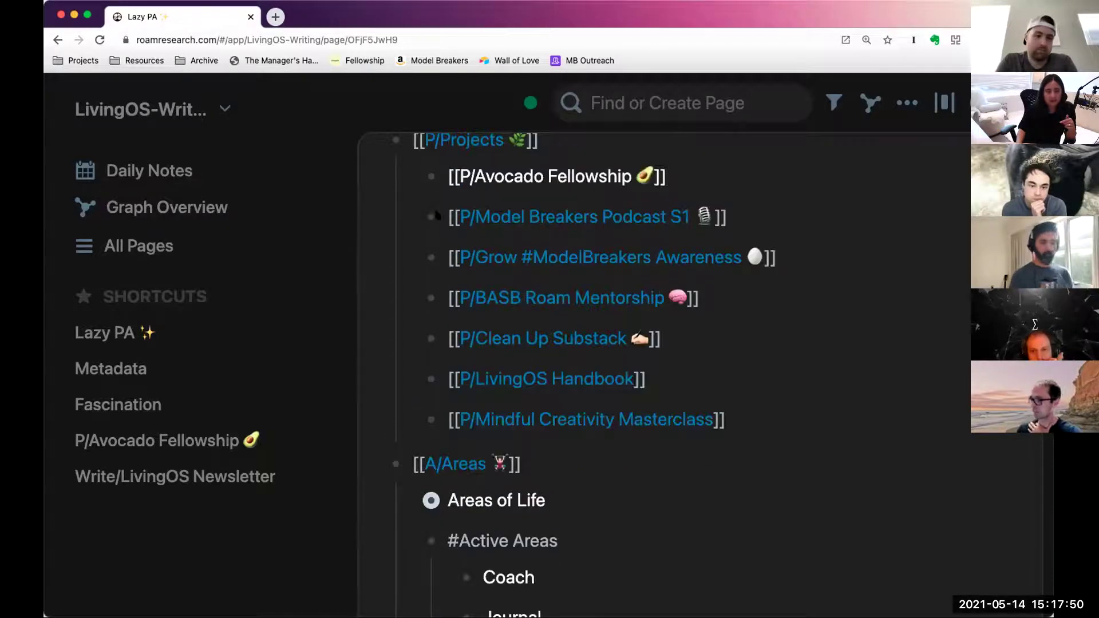
Try moving the P/Mindful Creativity Masterclass block from Projects into Areas, directly below Areas of Life, and undo the move.
key("Escape")
scroll(458, 372, "down", 4)
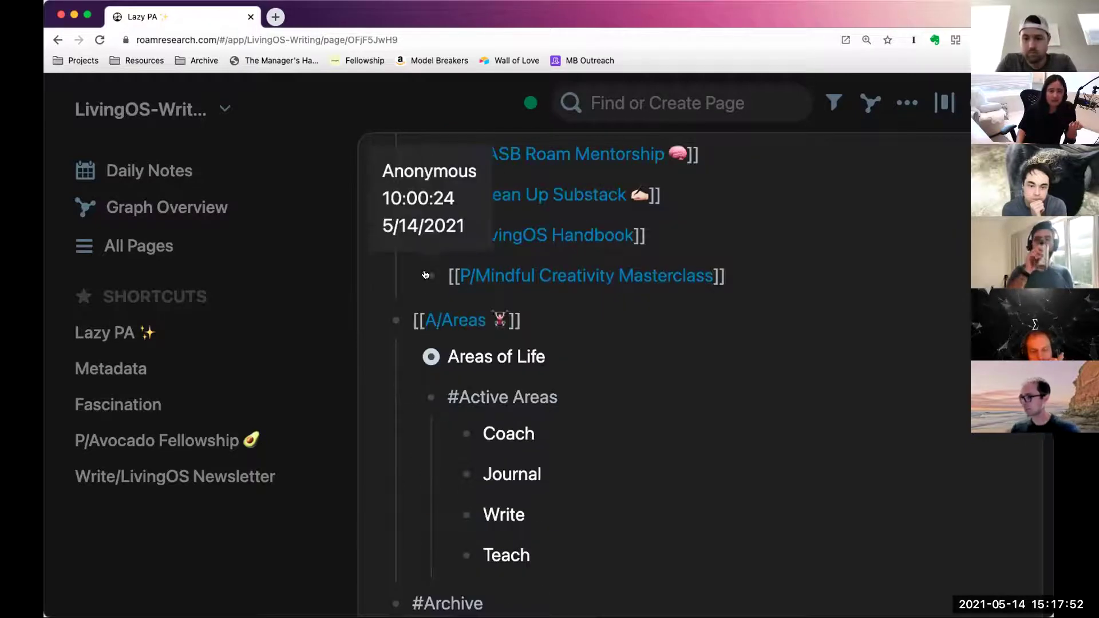
left_click_drag(426, 275, 459, 381)
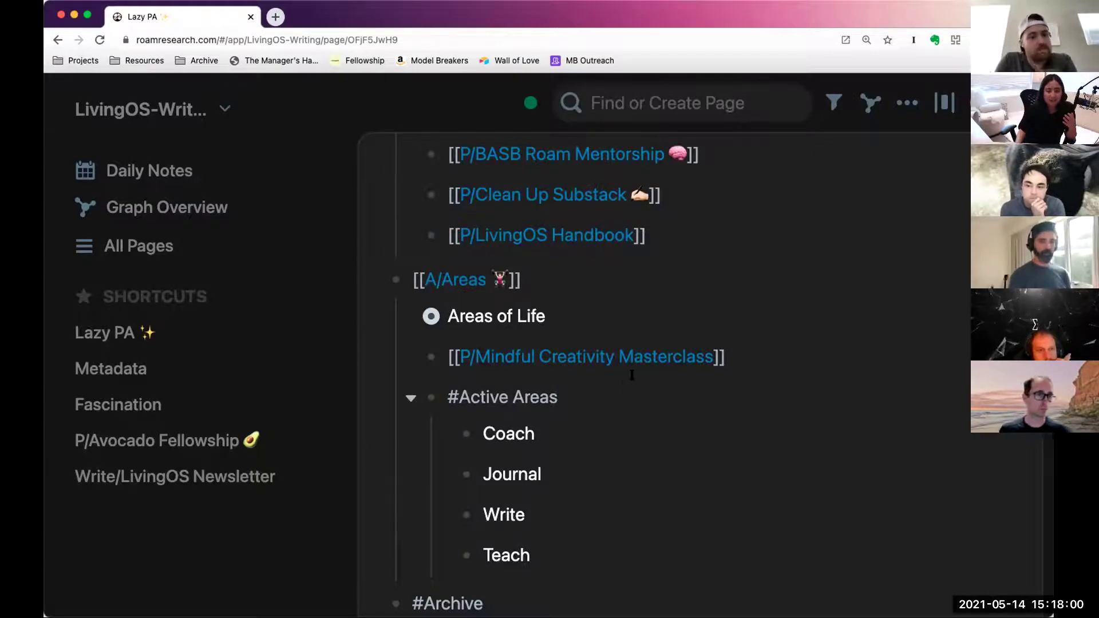
scroll(595, 380, "up", 1)
key("super+z")
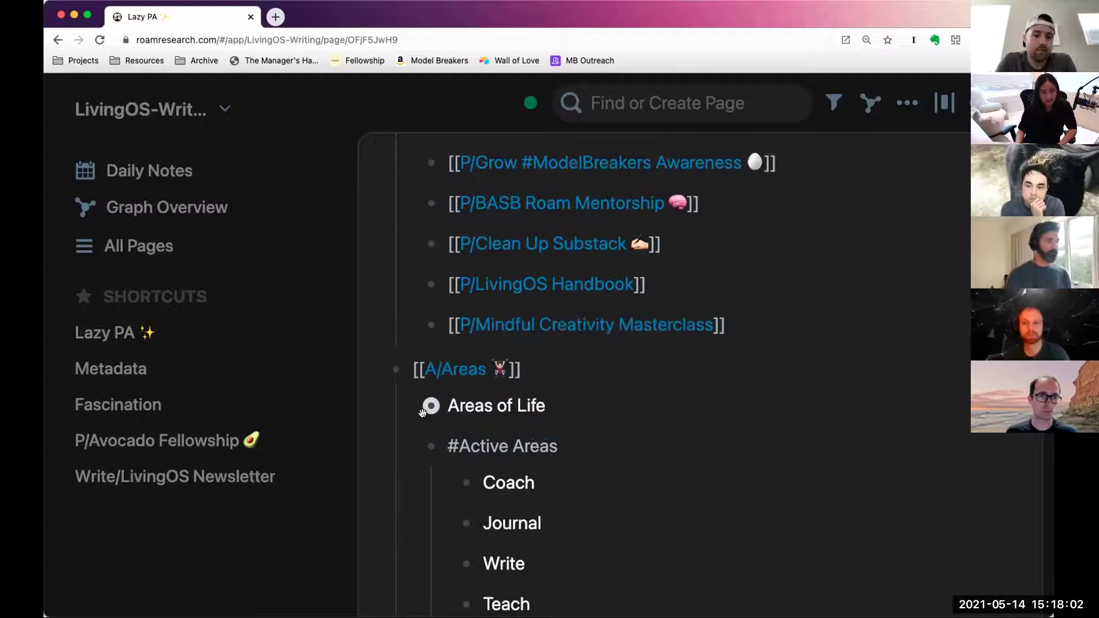
Insert an empty block above P/Projects on the Lazy PA page.
scroll(680, 434, "up", 2)
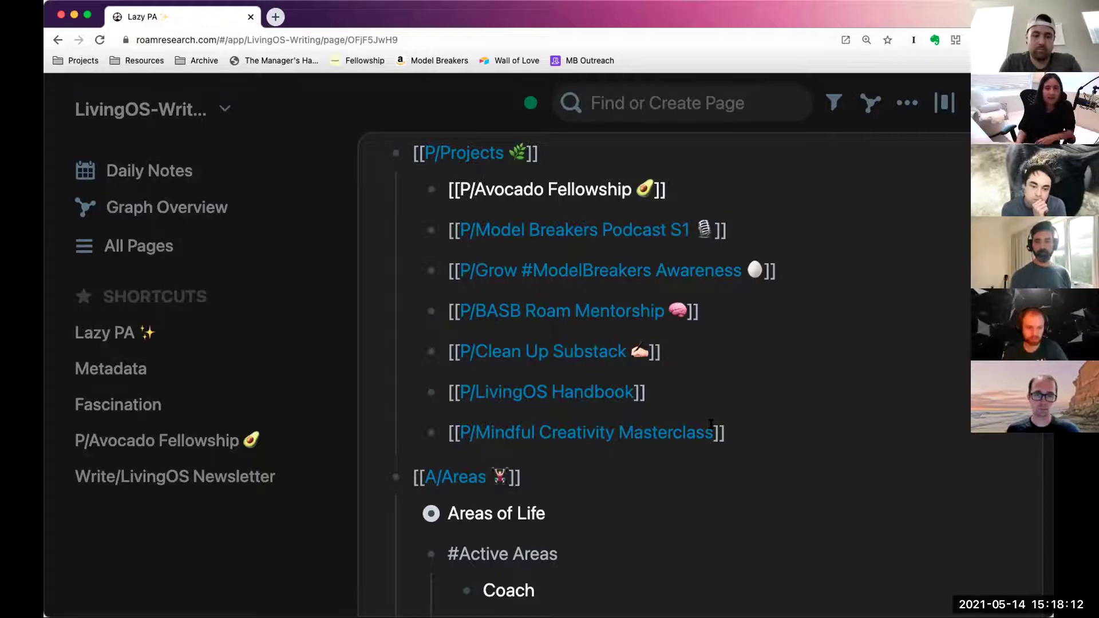
scroll(693, 394, "up", 1)
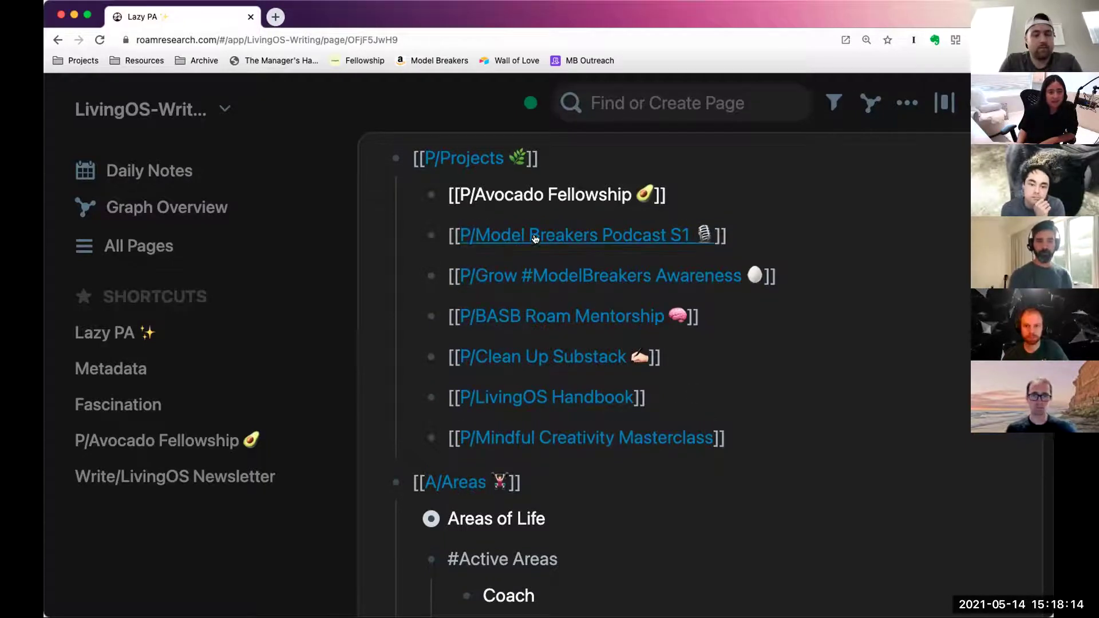
scroll(536, 239, "up", 1)
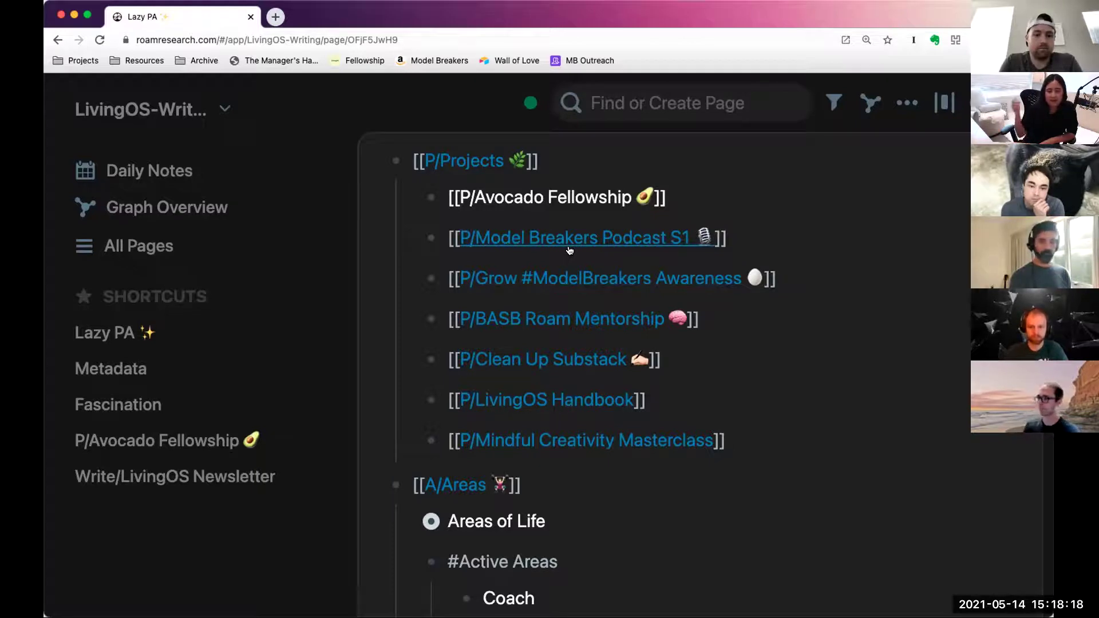
left_click(604, 166)
key("super+Left")
key("Return")
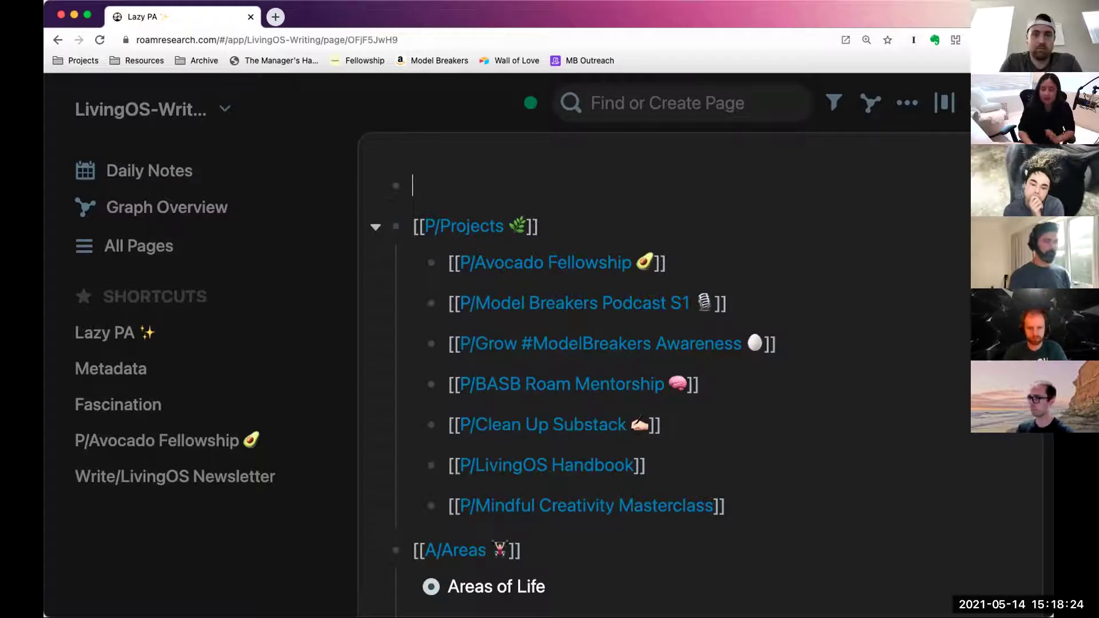
type("P/")
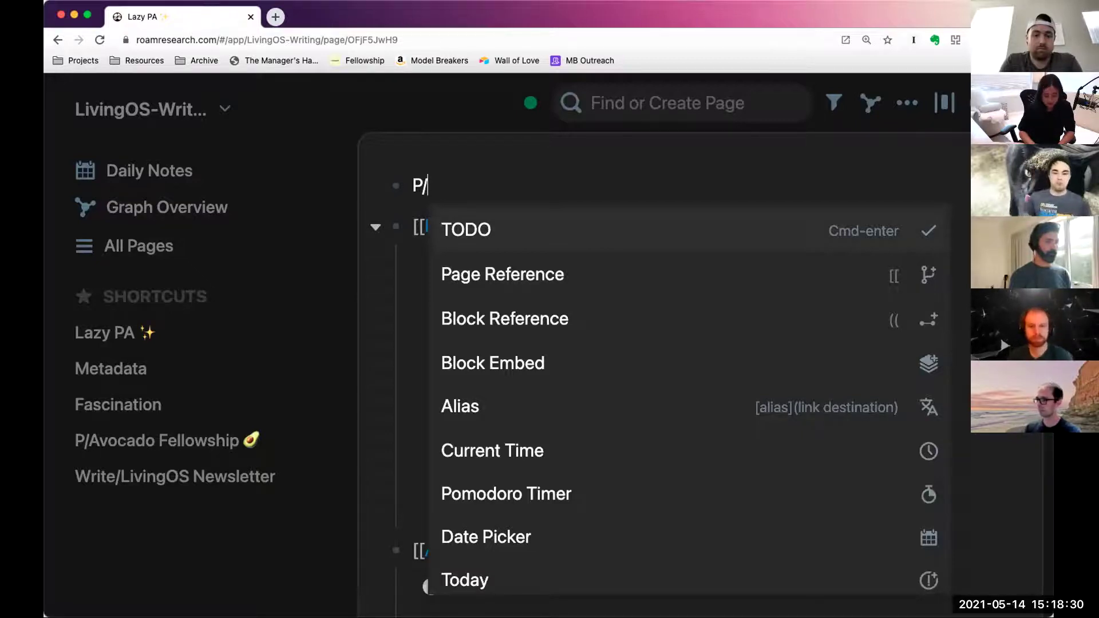
type("roam")
key("BackSpace")
key("BackSpace")
key("BackSpace")
key("BackSpace")
key("BackSpace")
key("BackSpace")
Start a page reference with the prefix P/ to list the matching project pages, and remove the temporary block.
type("[[O")
key("BackSpace")
type("P")
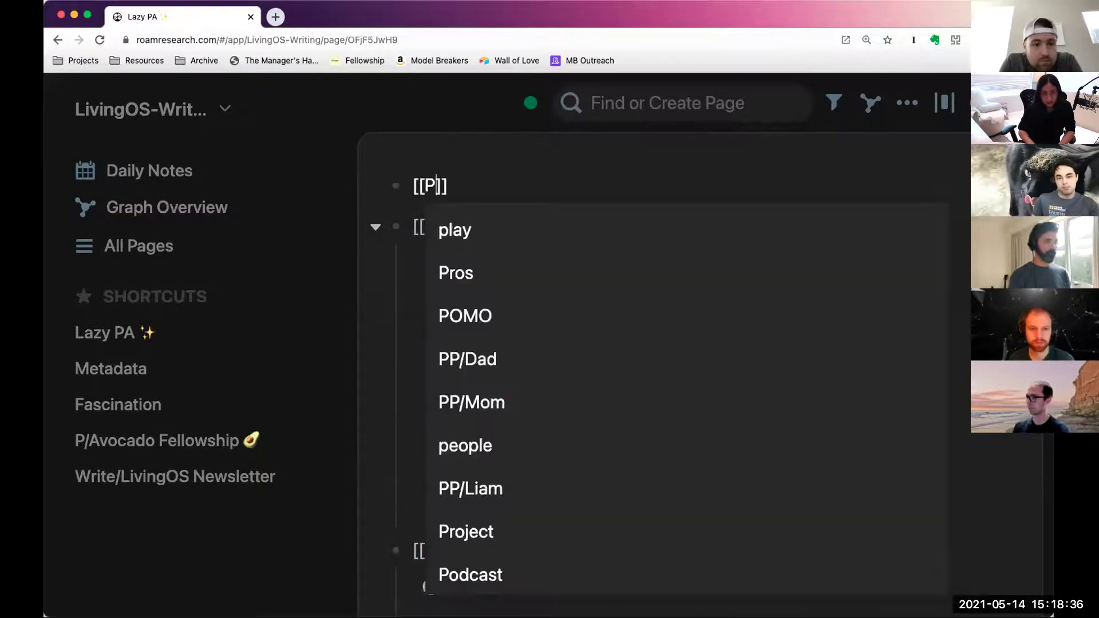
type("/")
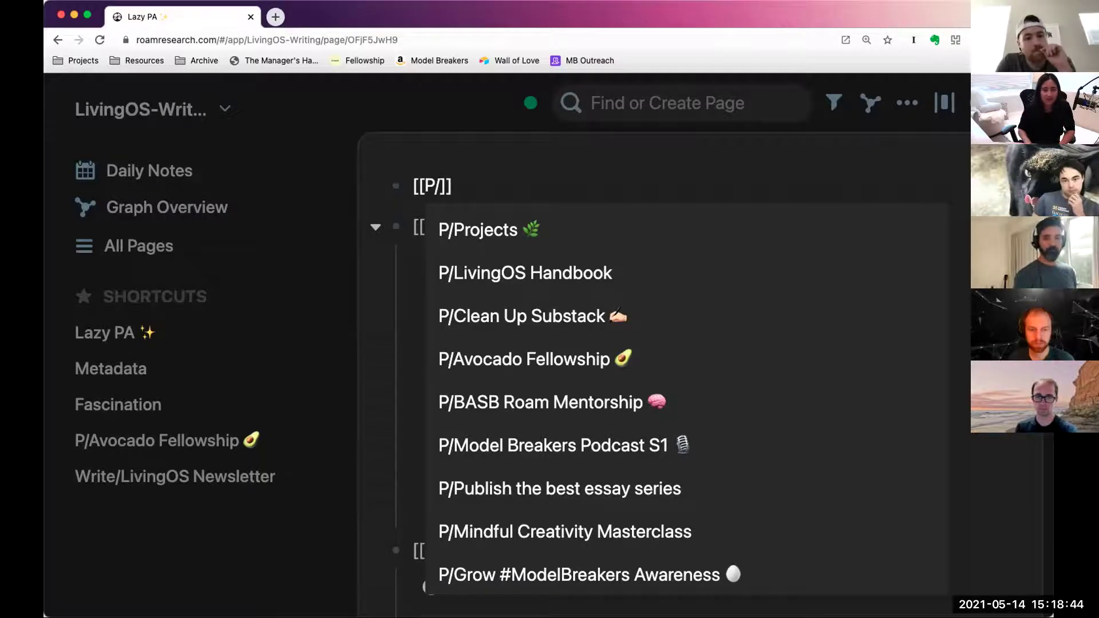
key("Escape")
key("super+a")
key("BackSpace")
key("Delete")
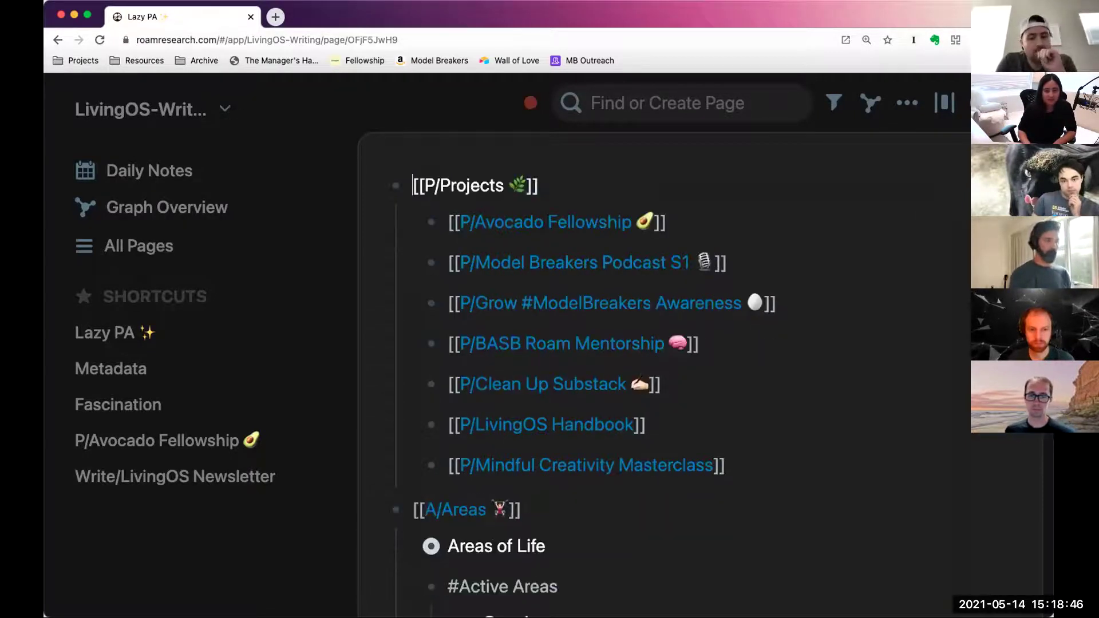
Examine the A/Areas section of the Lazy PA page, including Areas of Life and #Active Areas, in relation to the projects above.
scroll(682, 229, "down", 3)
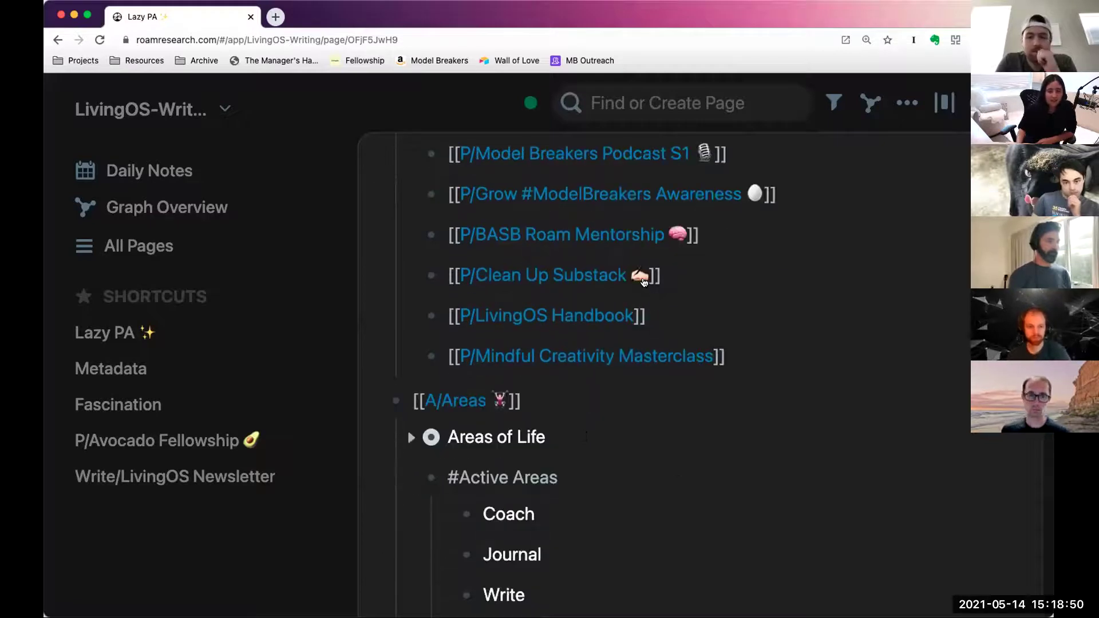
left_click(693, 313)
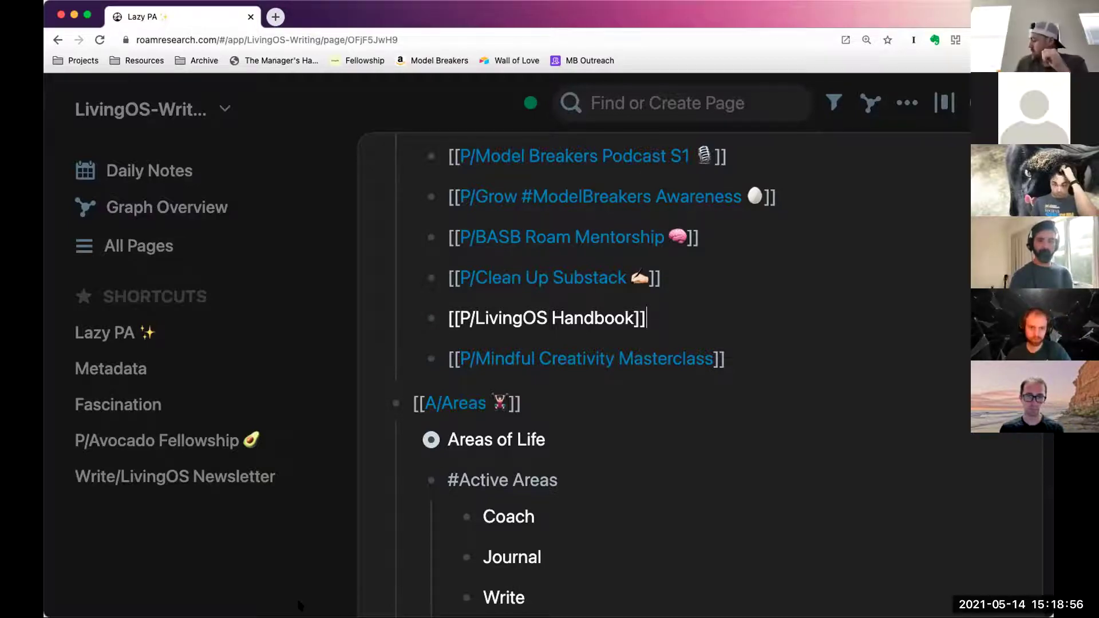
left_click(560, 406)
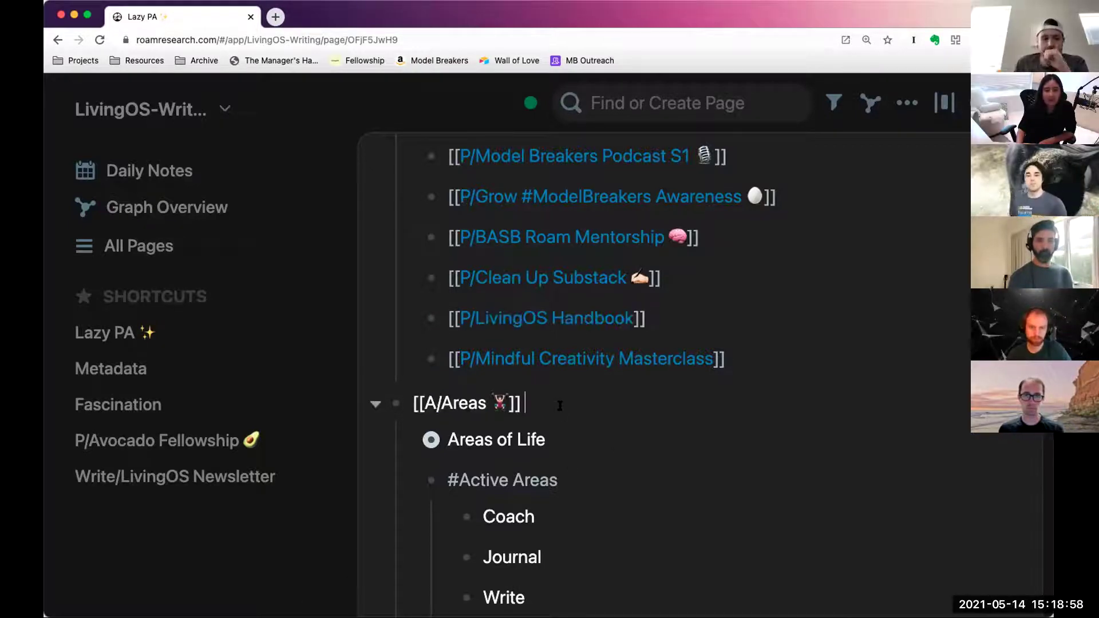
scroll(560, 406, "down", 3)
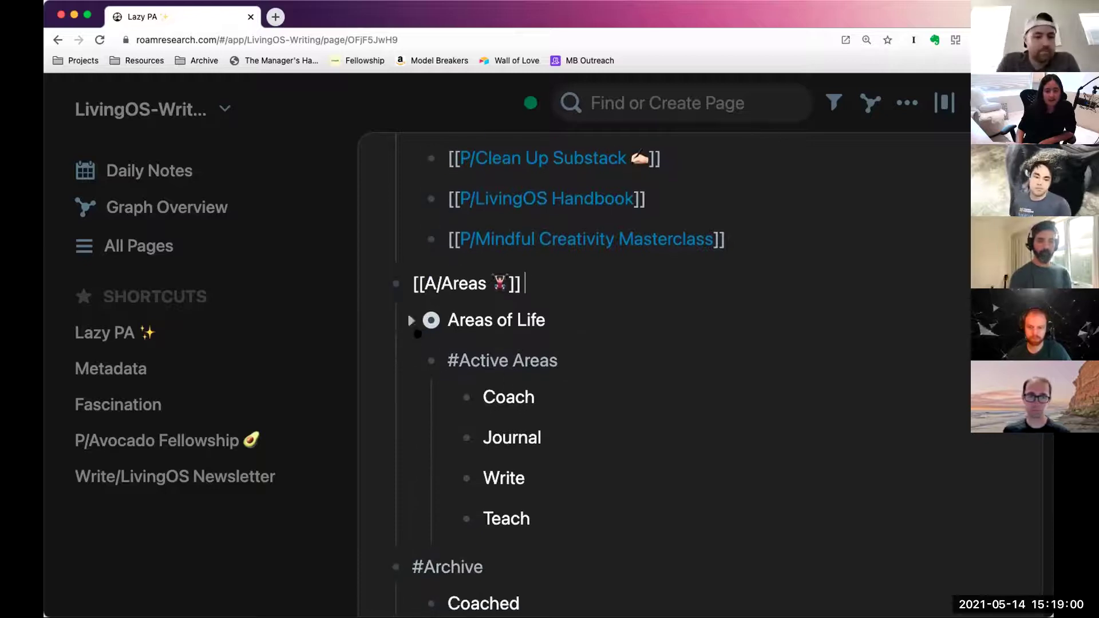
scroll(553, 359, "up", 1)
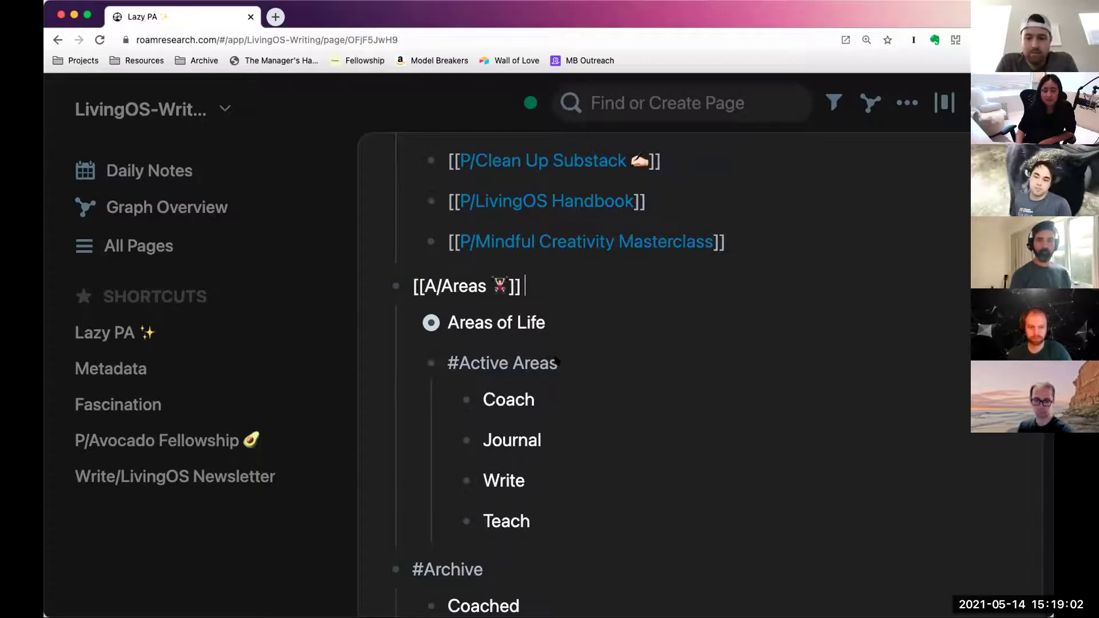
scroll(556, 362, "up", 2)
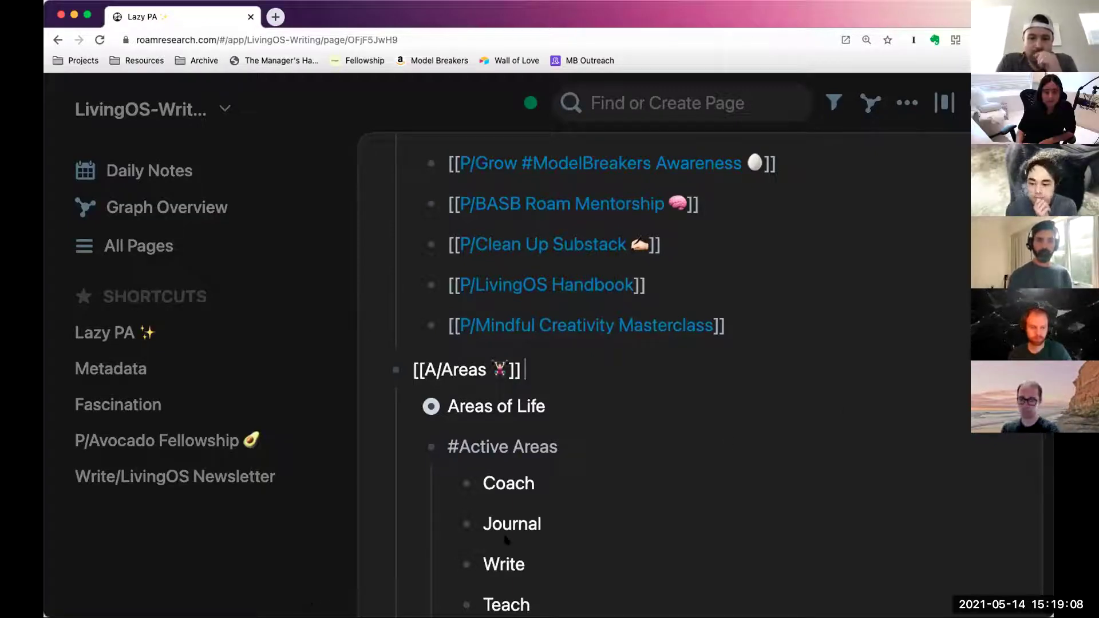
scroll(584, 510, "up", 3)
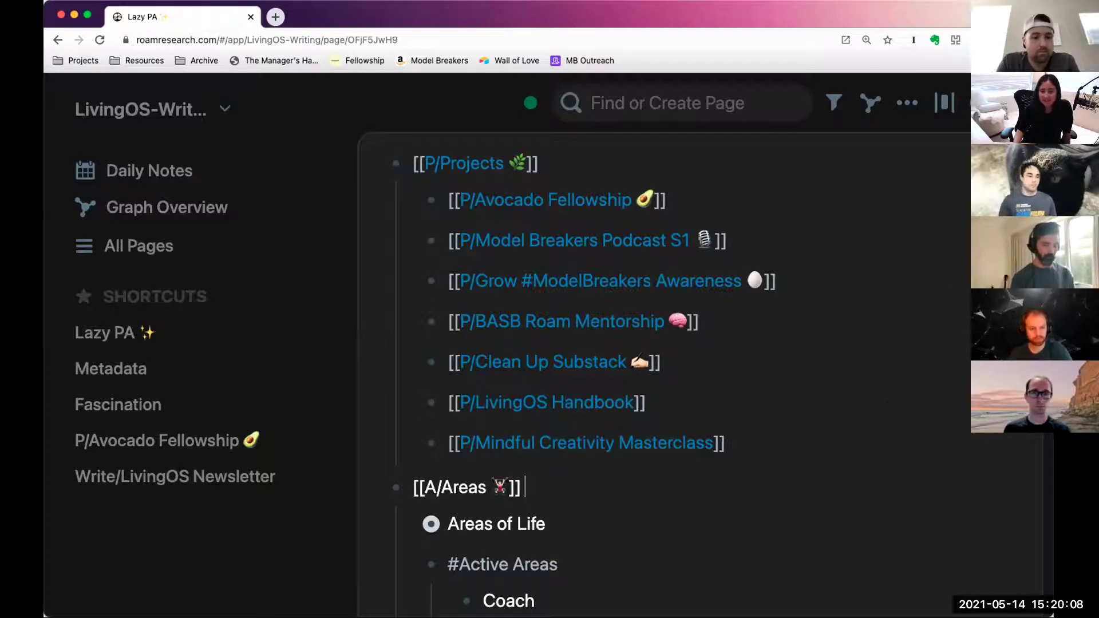
scroll(913, 410, "up", 3)
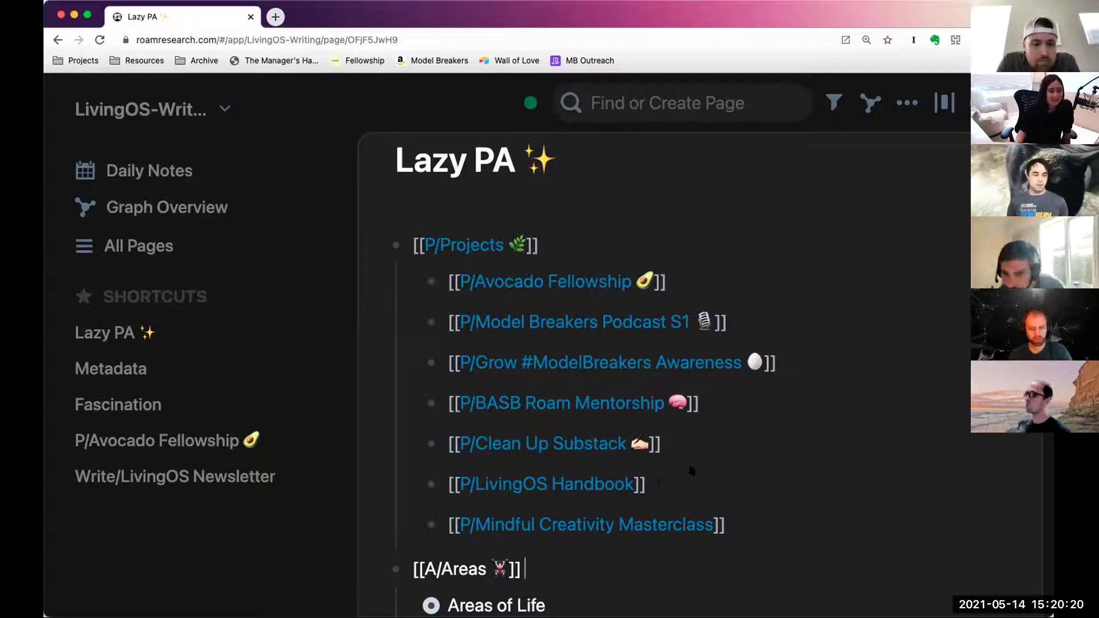
scroll(691, 470, "down", 5)
scroll(690, 467, "down", 1)
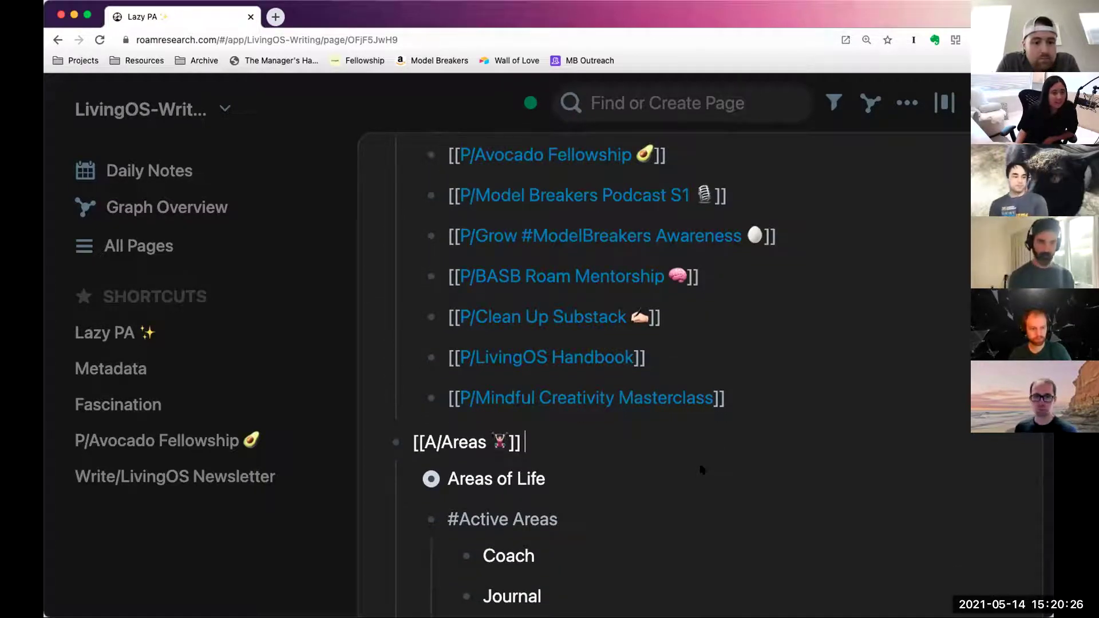
scroll(704, 467, "down", 2)
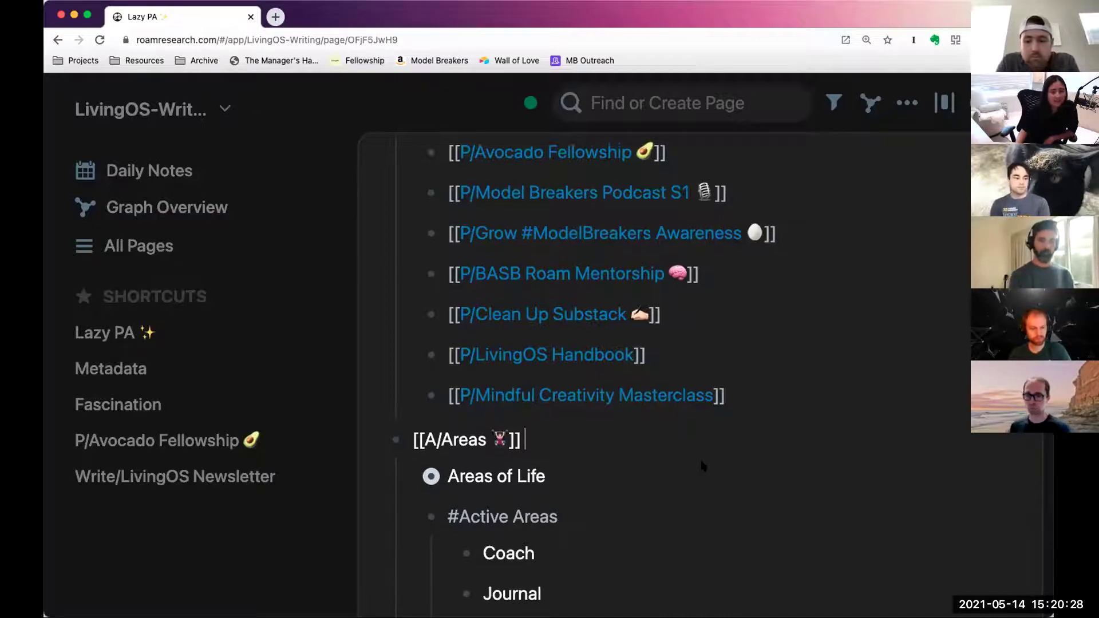
scroll(703, 465, "down", 6)
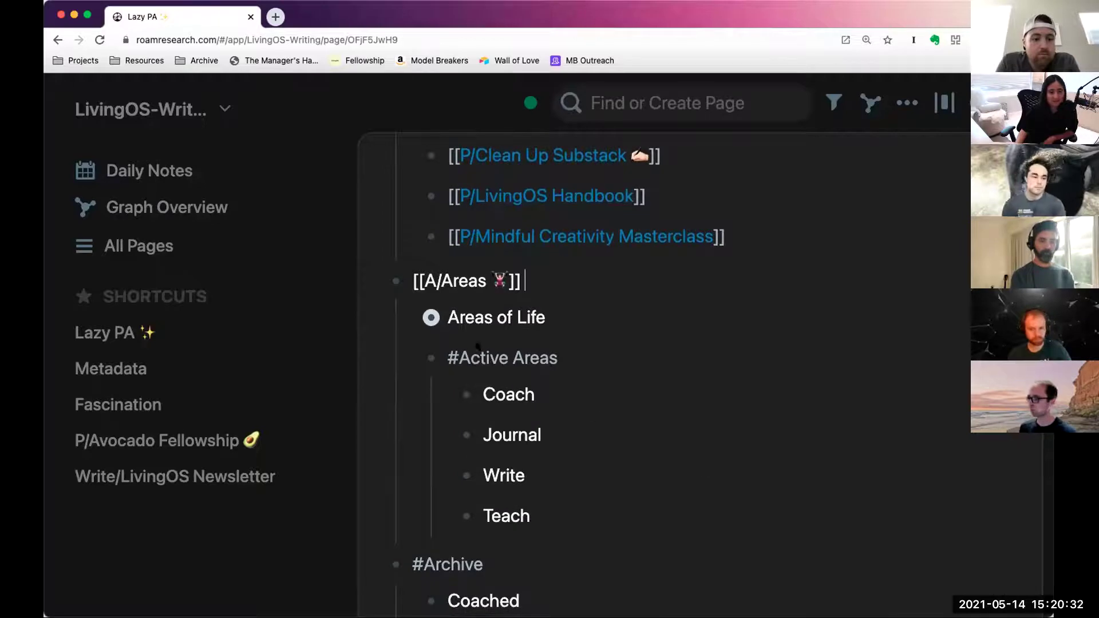
Expand the Areas of Life block under A/Areas on the Lazy PA page.
scroll(553, 297, "down", 1)
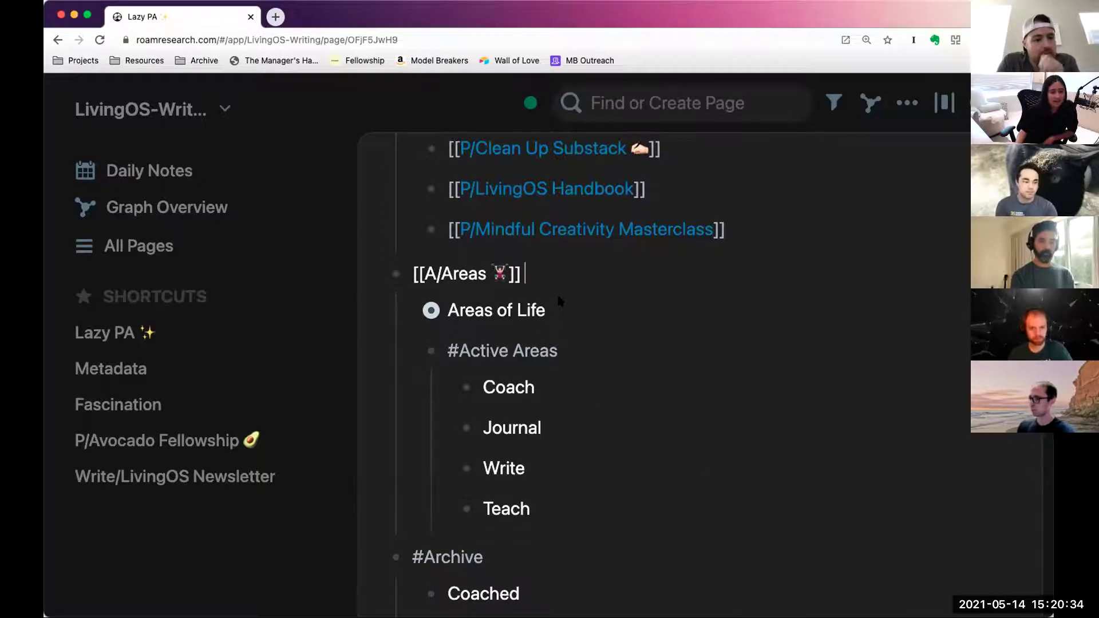
left_click(563, 297)
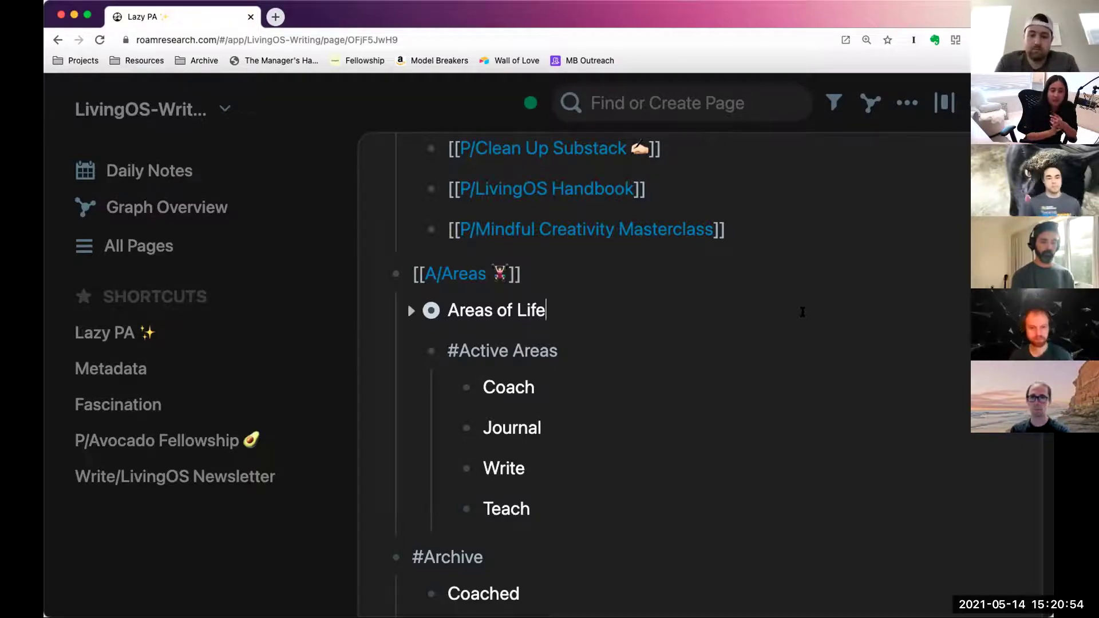
left_click(406, 313)
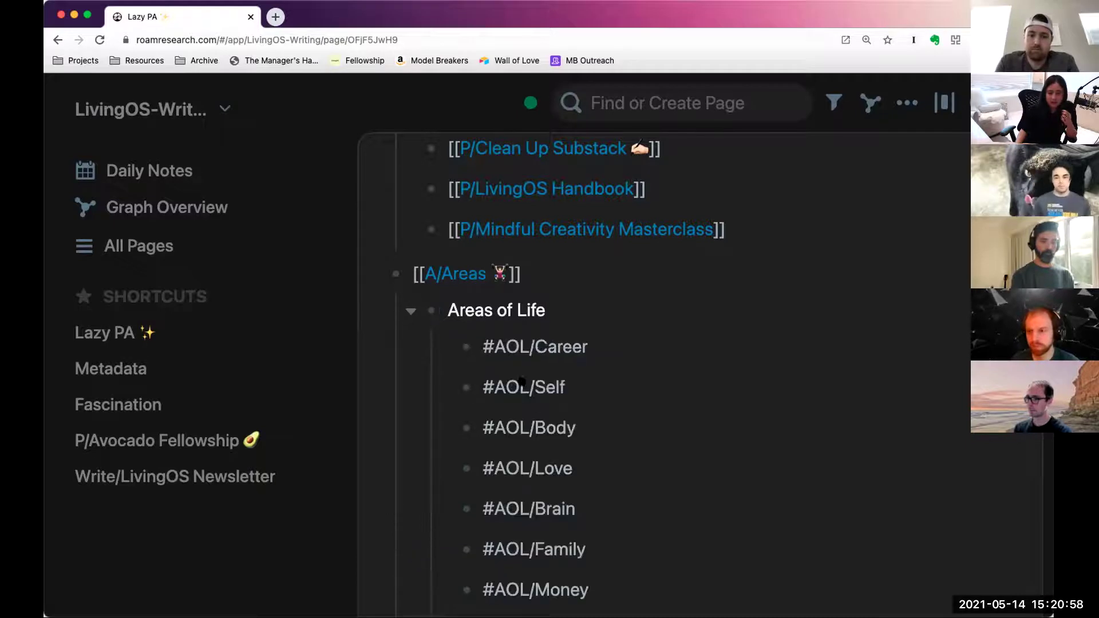
Examine the #AOL tags from Career to Character under Areas of Life, and collapse the block.
scroll(643, 490, "down", 3)
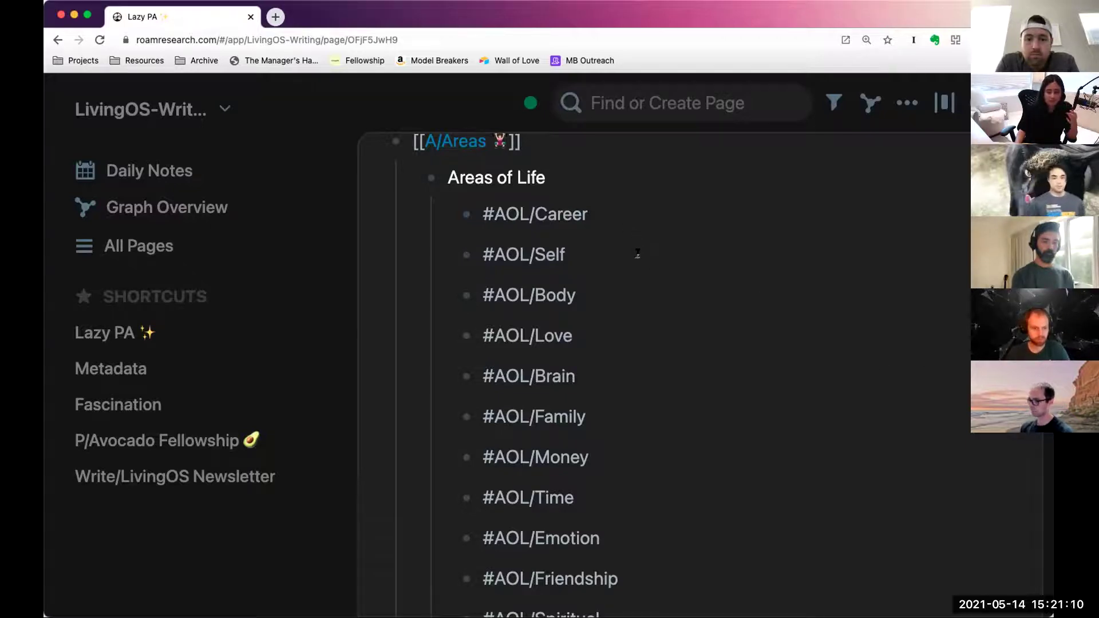
scroll(637, 255, "down", 1)
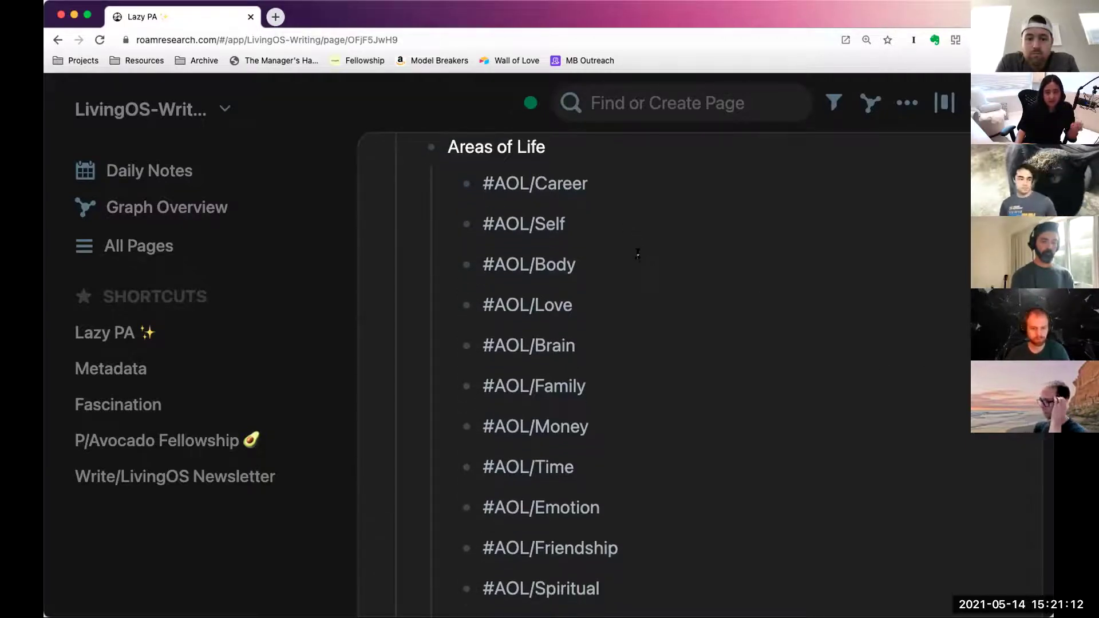
scroll(634, 267, "down", 1)
scroll(635, 267, "down", 2)
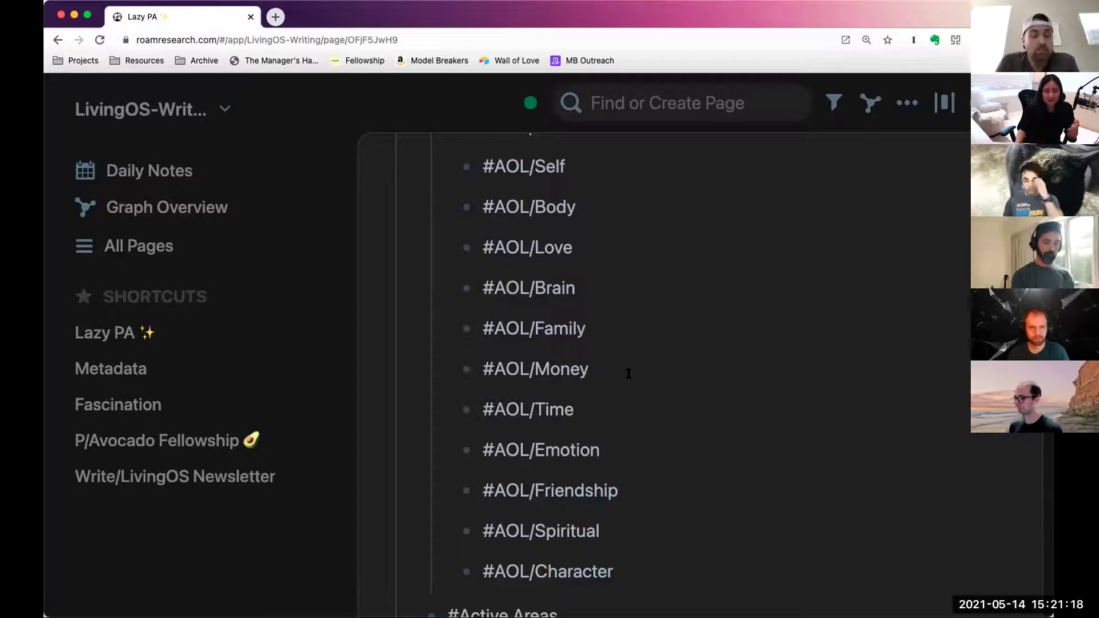
scroll(629, 381, "up", 3)
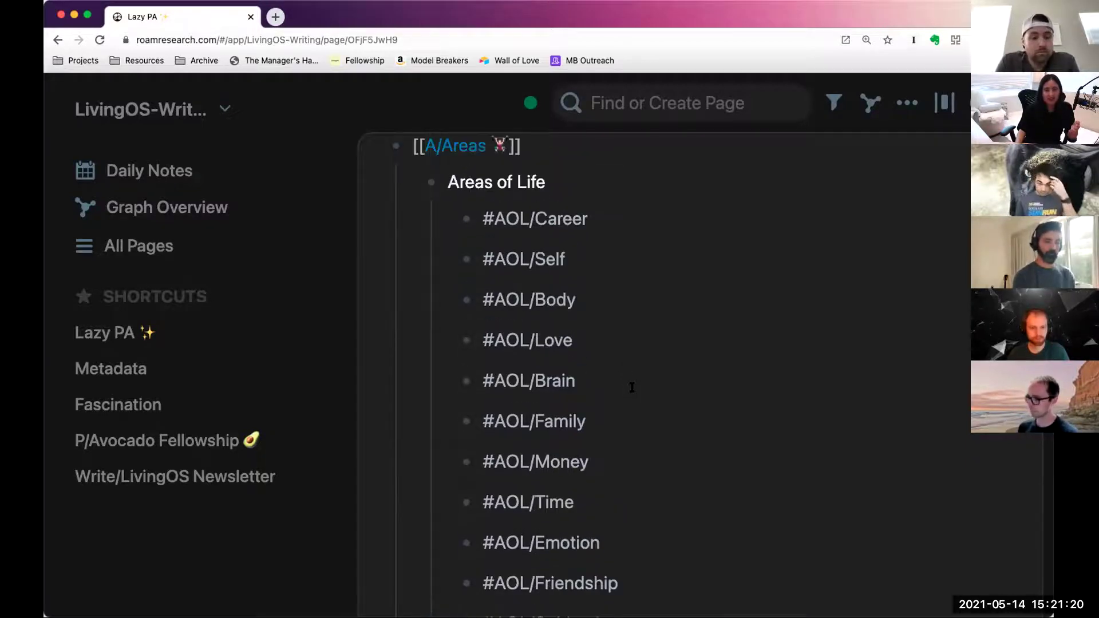
scroll(632, 386, "down", 1)
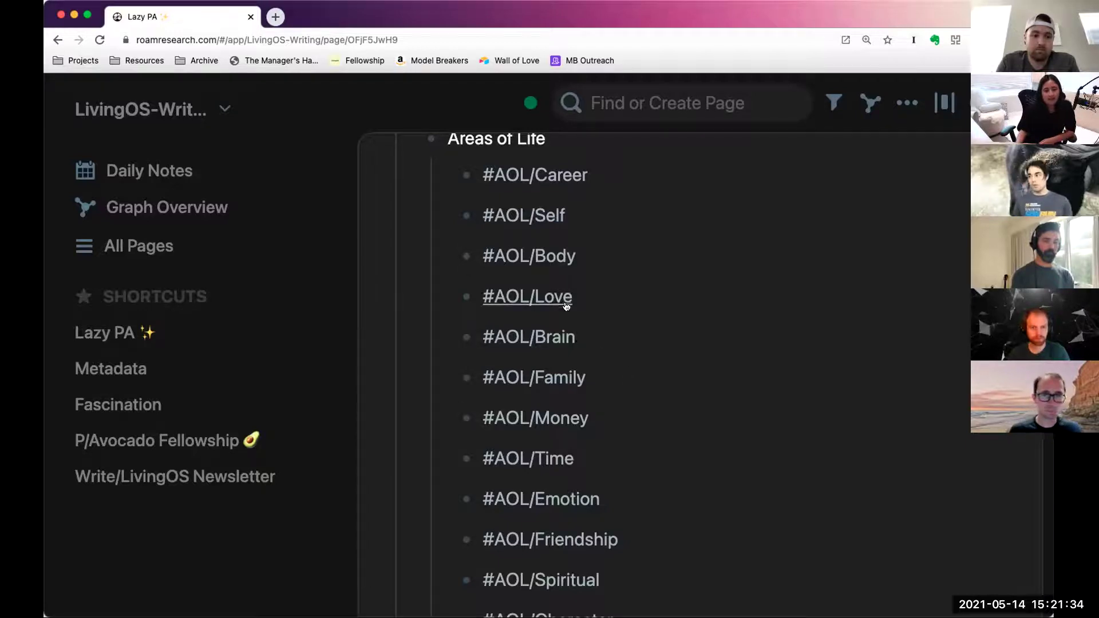
scroll(595, 301, "up", 2)
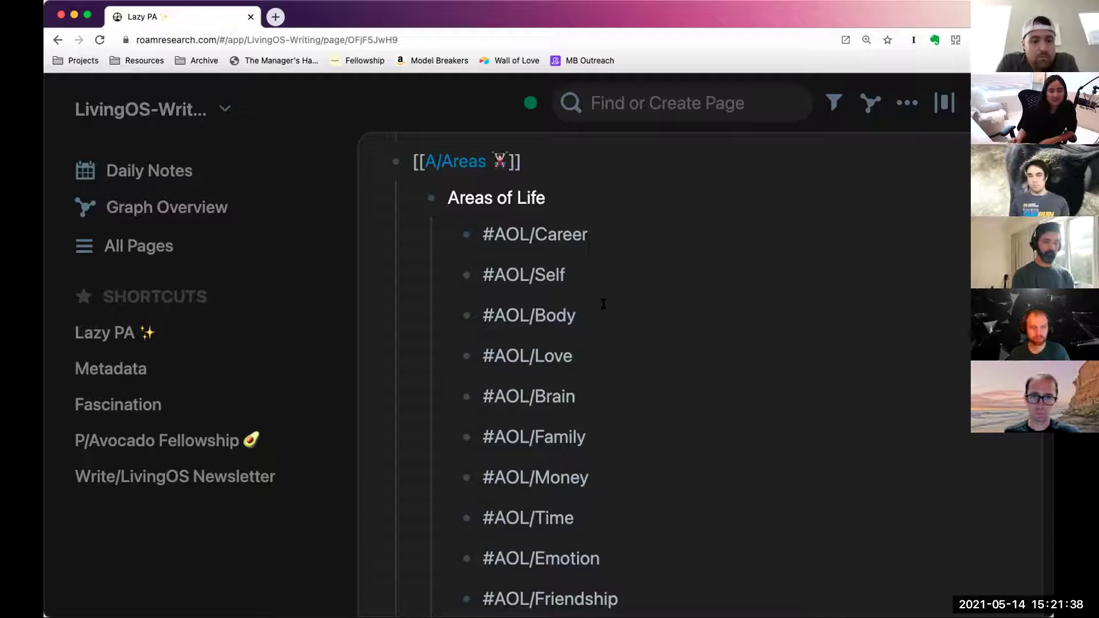
scroll(604, 304, "down", 5)
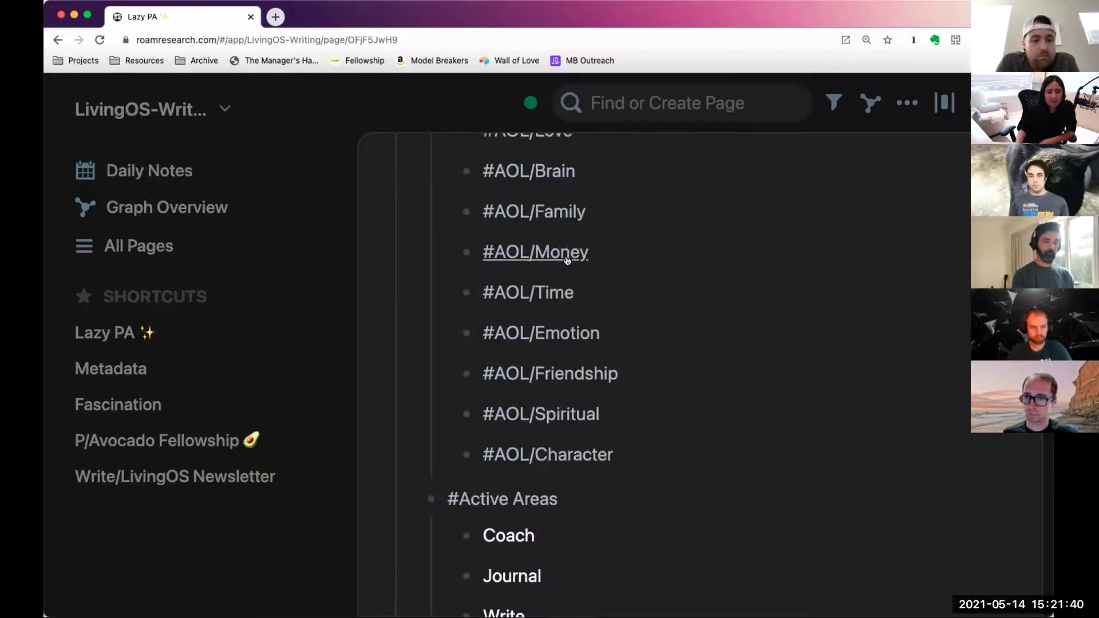
scroll(590, 338, "up", 1)
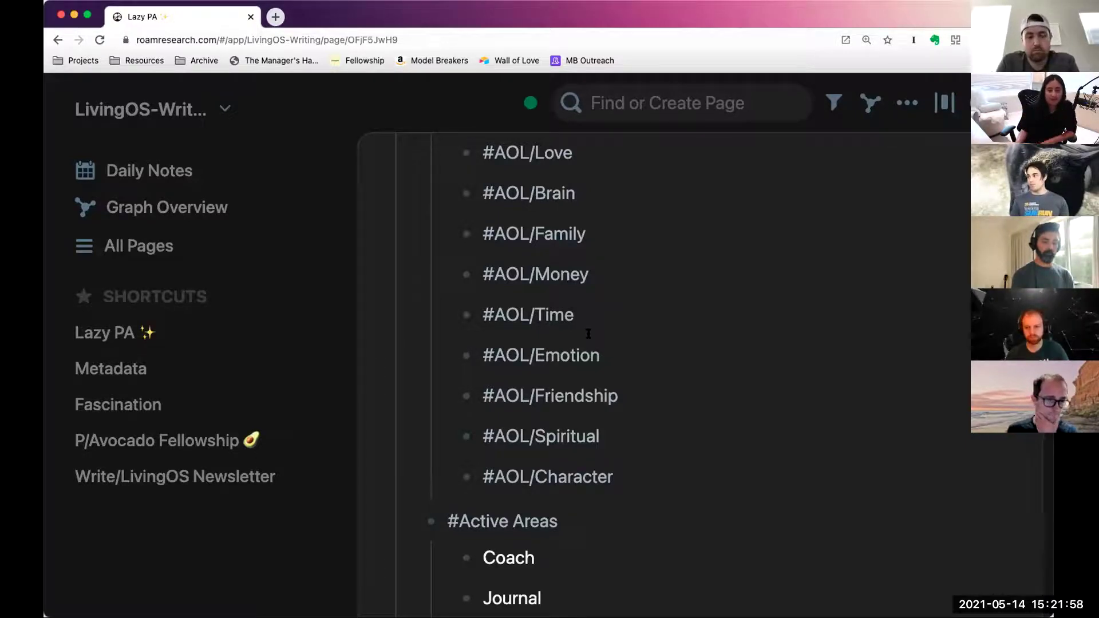
scroll(609, 329, "up", 5)
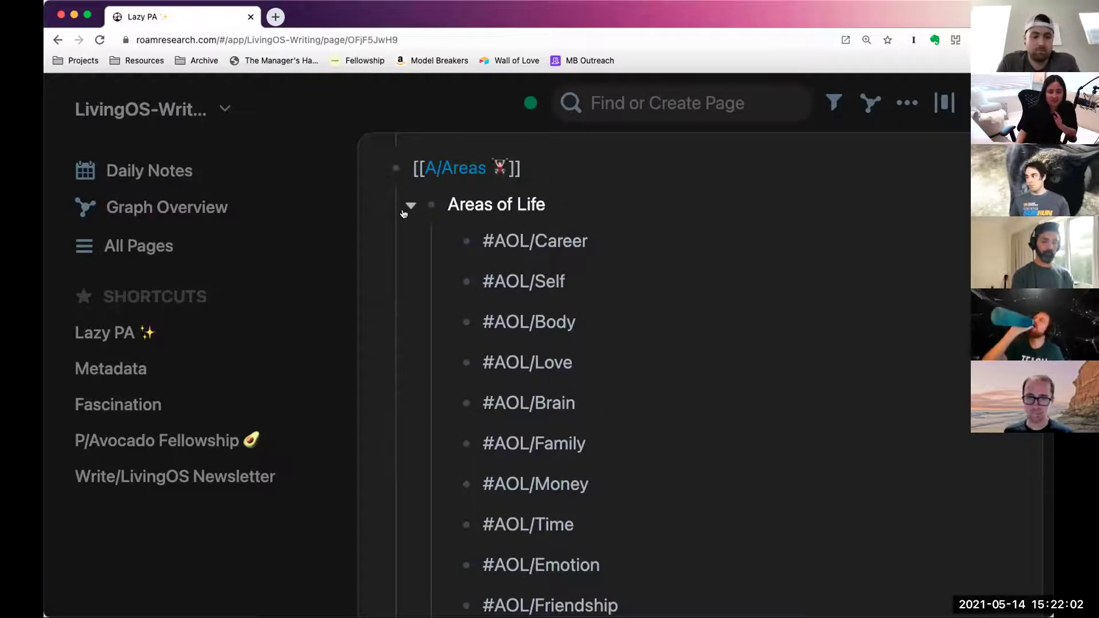
left_click(409, 208)
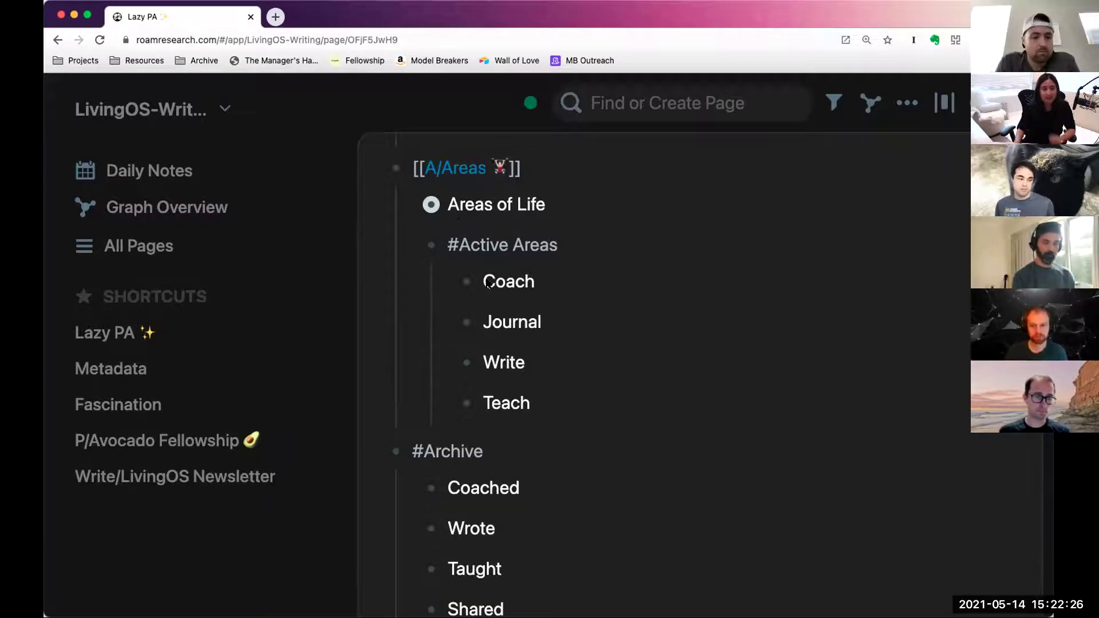
Search the graph for "twelve", open the Twelve Favorite Problems page and review its questions with their #AOL tags.
left_click(642, 103)
type("twelve")
left_click(566, 195)
scroll(621, 249, "up", 6)
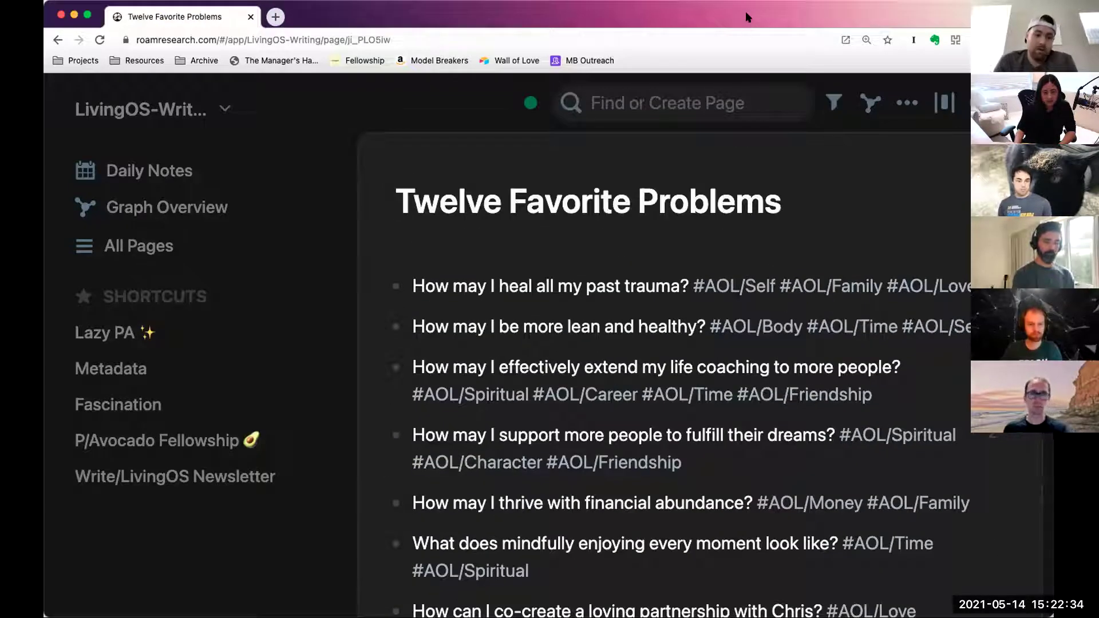
left_click_drag(747, 18, 742, 17)
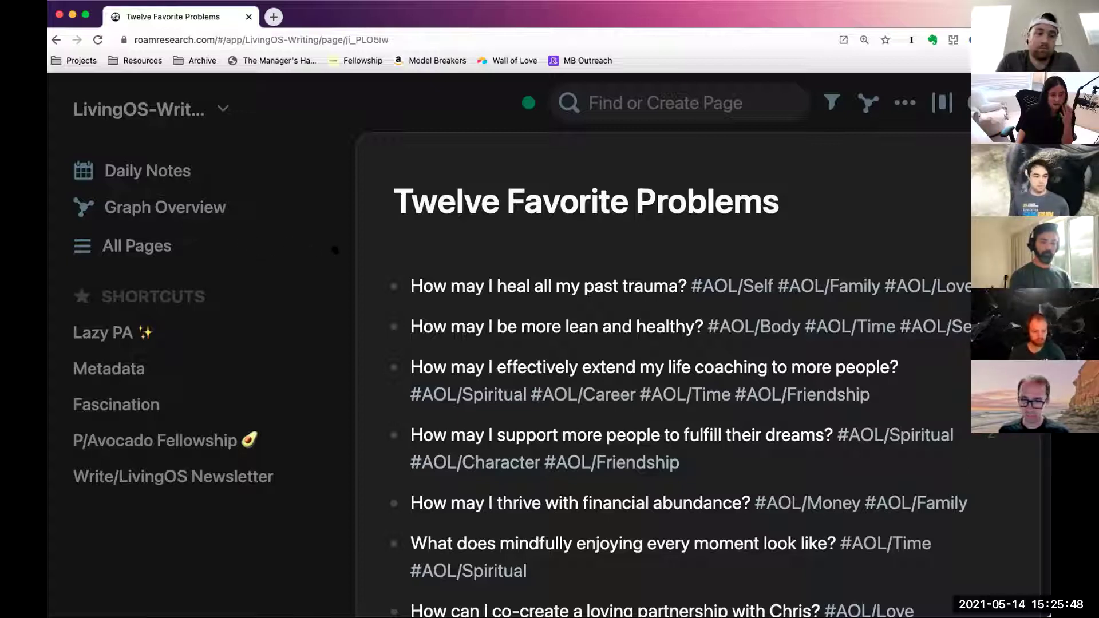
scroll(560, 412, "down", 1)
scroll(560, 412, "down", 2)
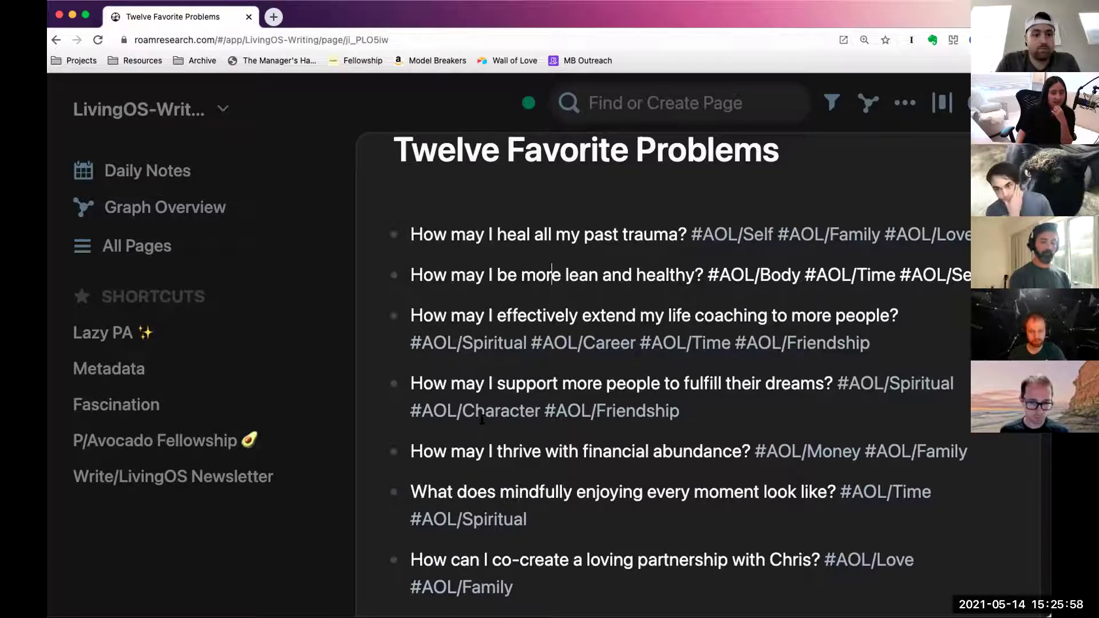
Return to the Lazy PA page and place the cursor in the Coach block under #Active Areas.
key("super+bracketleft")
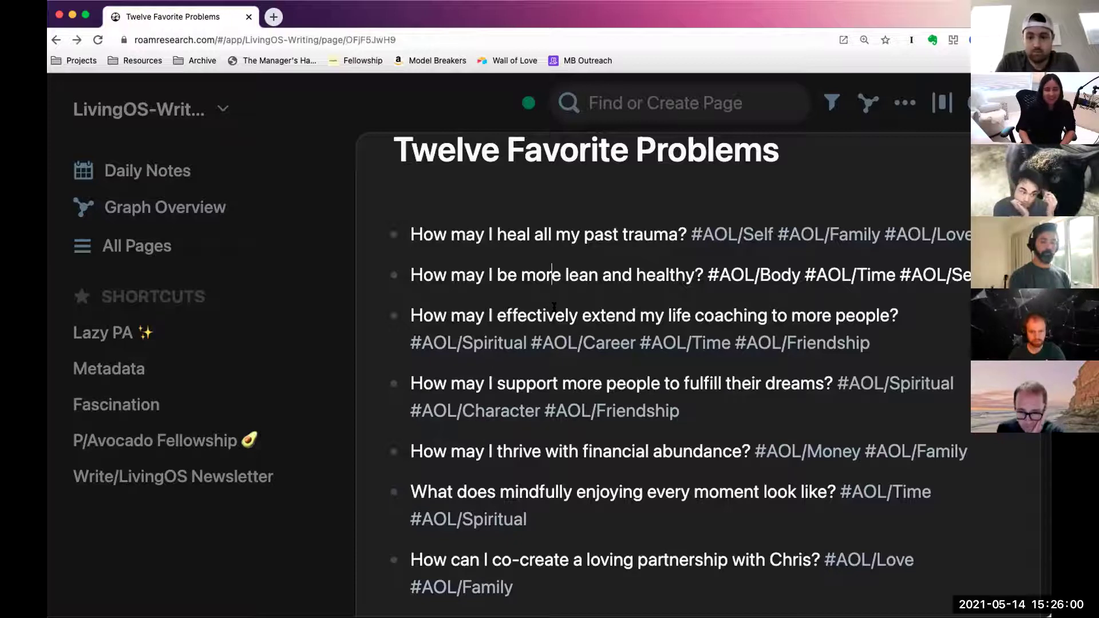
scroll(600, 411, "down", 3)
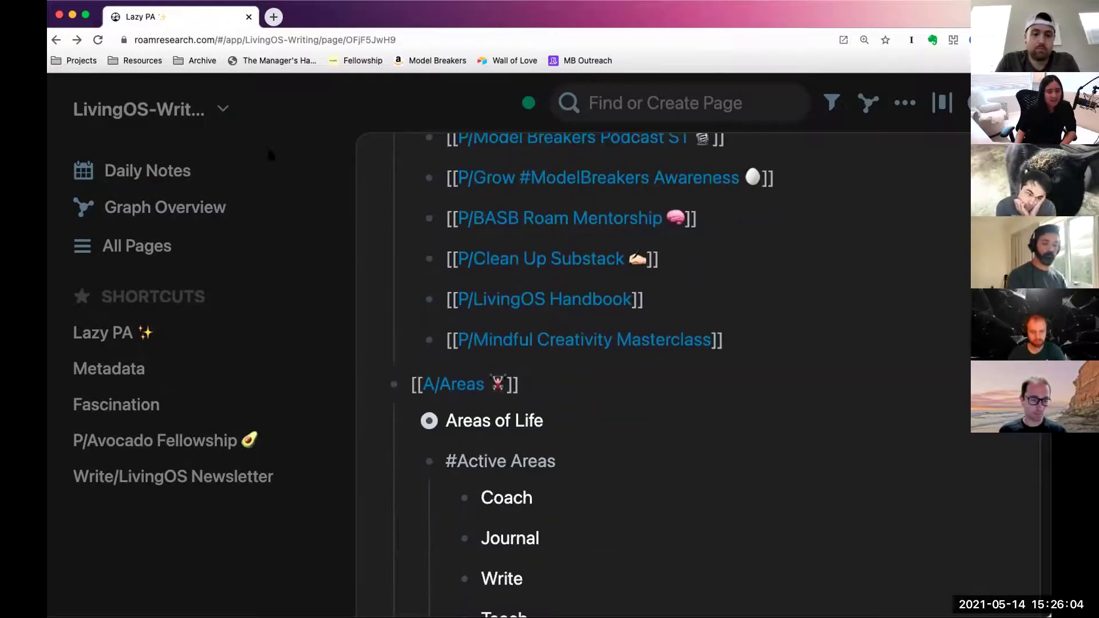
scroll(518, 427, "down", 2)
left_click(572, 378)
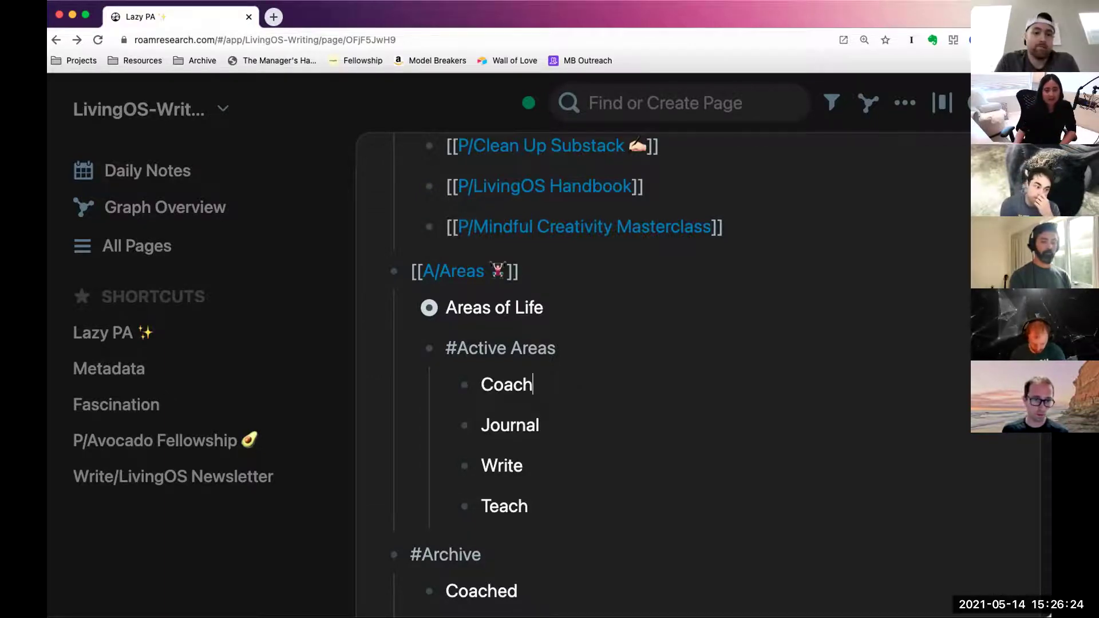
Search the graph for pages with the prefix "coach/", close the search and place the cursor in the Write block.
left_click(646, 94)
type("coach/")
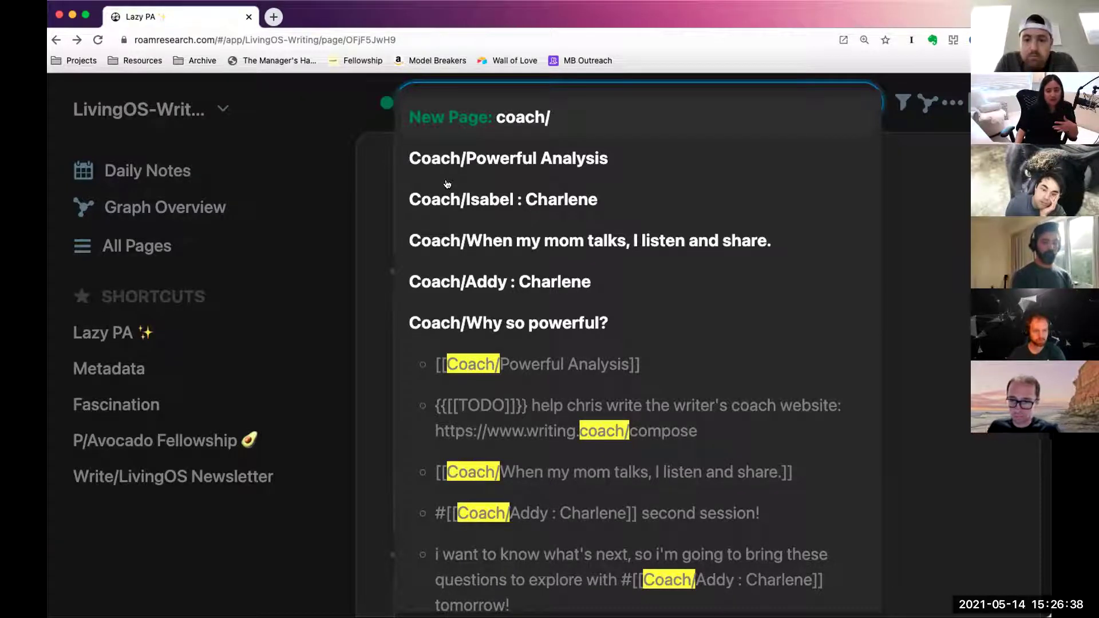
left_click(362, 216)
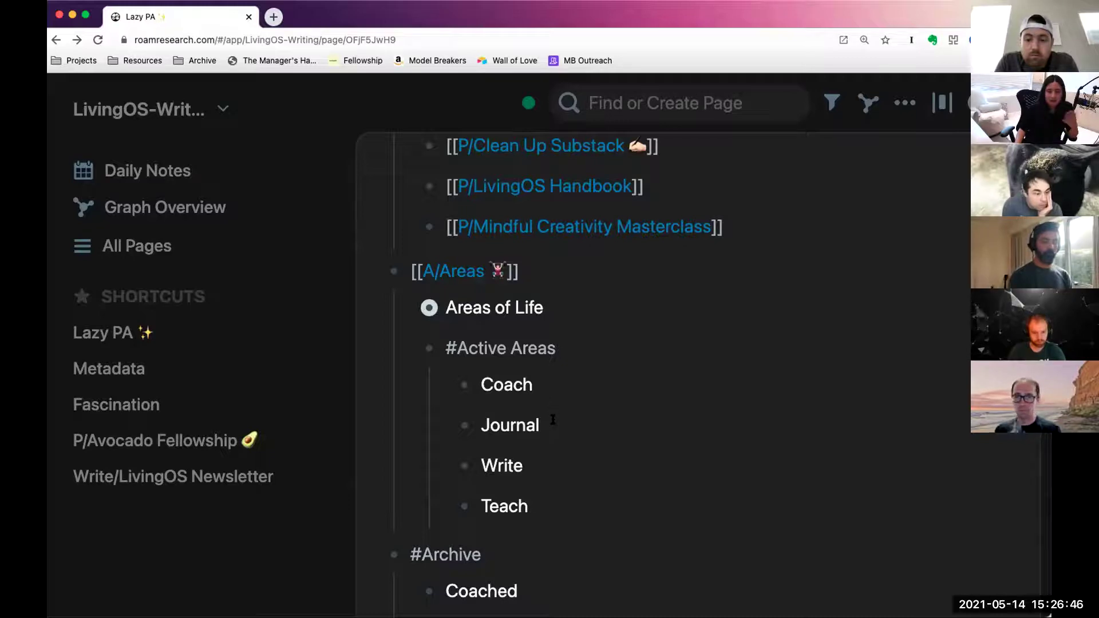
left_click(554, 445)
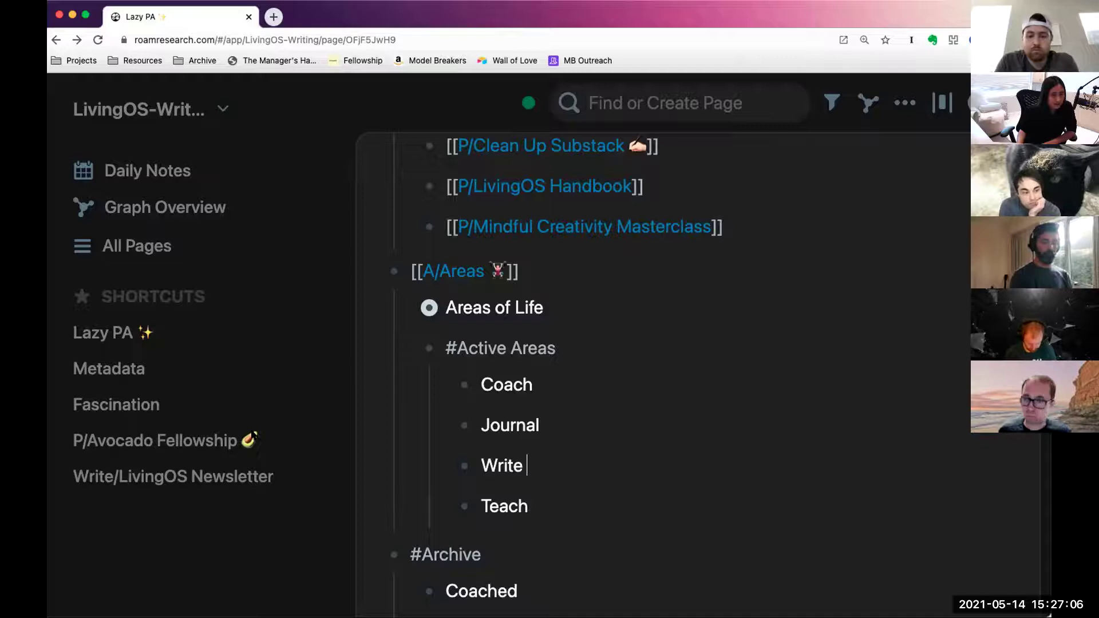
Open the Active Areas page and examine its linked references from Write/LivingOS Newsletter to Write/Interesting prompts.
left_click(631, 102)
left_click(499, 348)
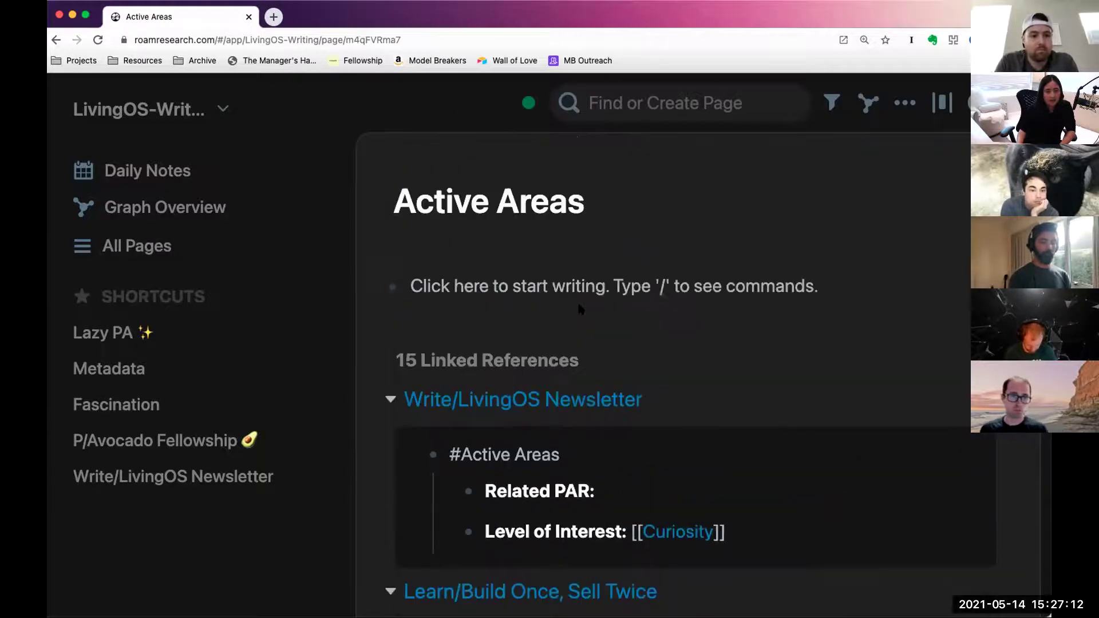
scroll(580, 355, "down", 2)
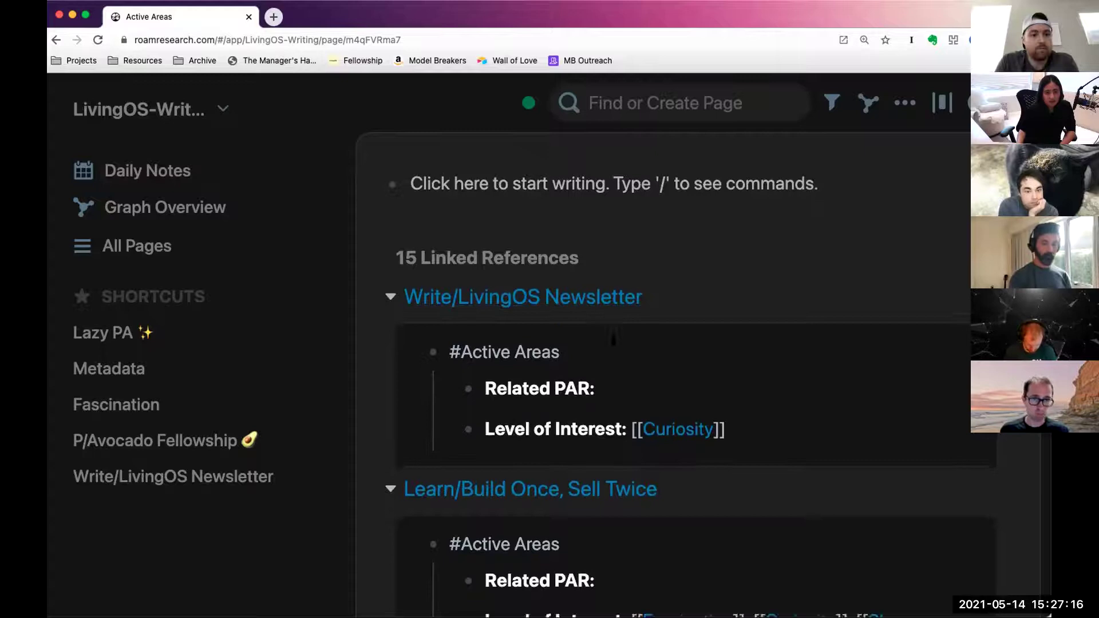
scroll(574, 343, "down", 3)
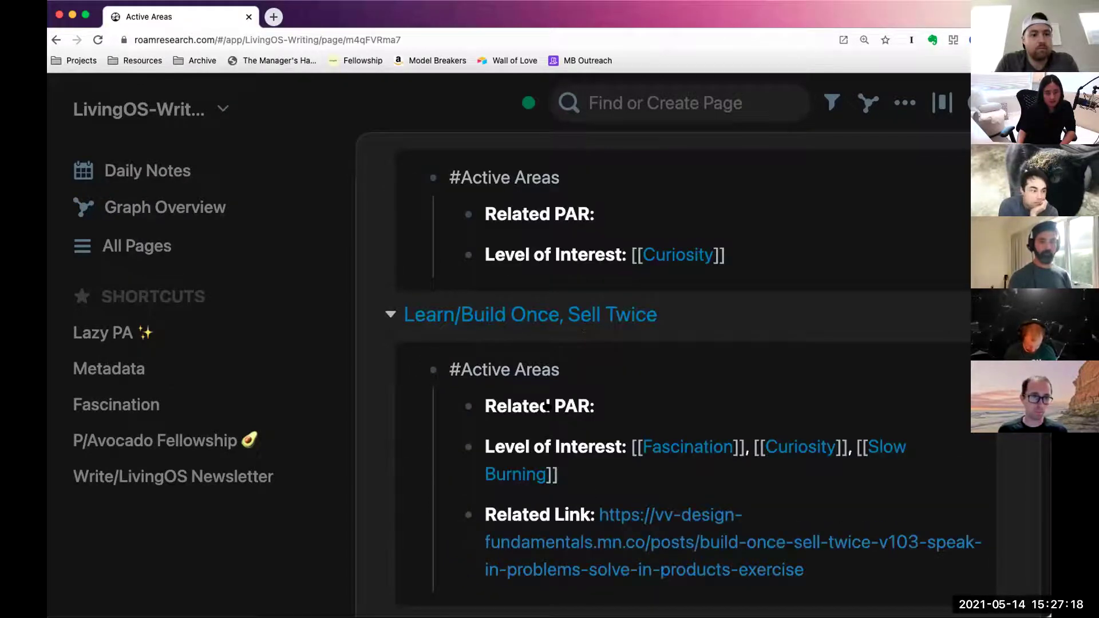
scroll(546, 402, "down", 1)
scroll(547, 401, "down", 4)
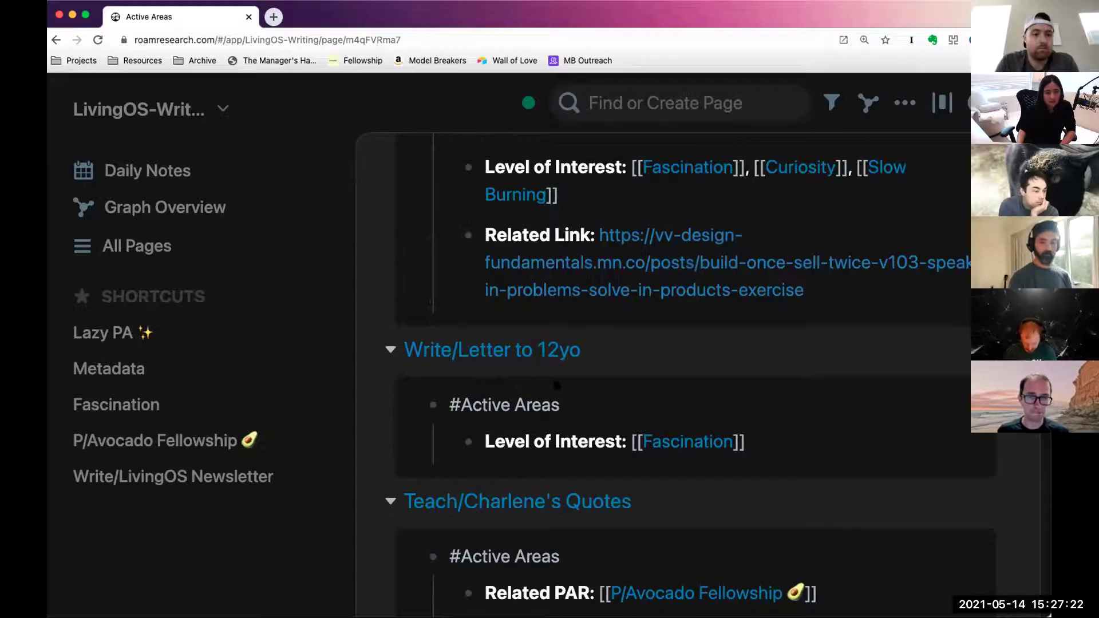
scroll(559, 386, "down", 4)
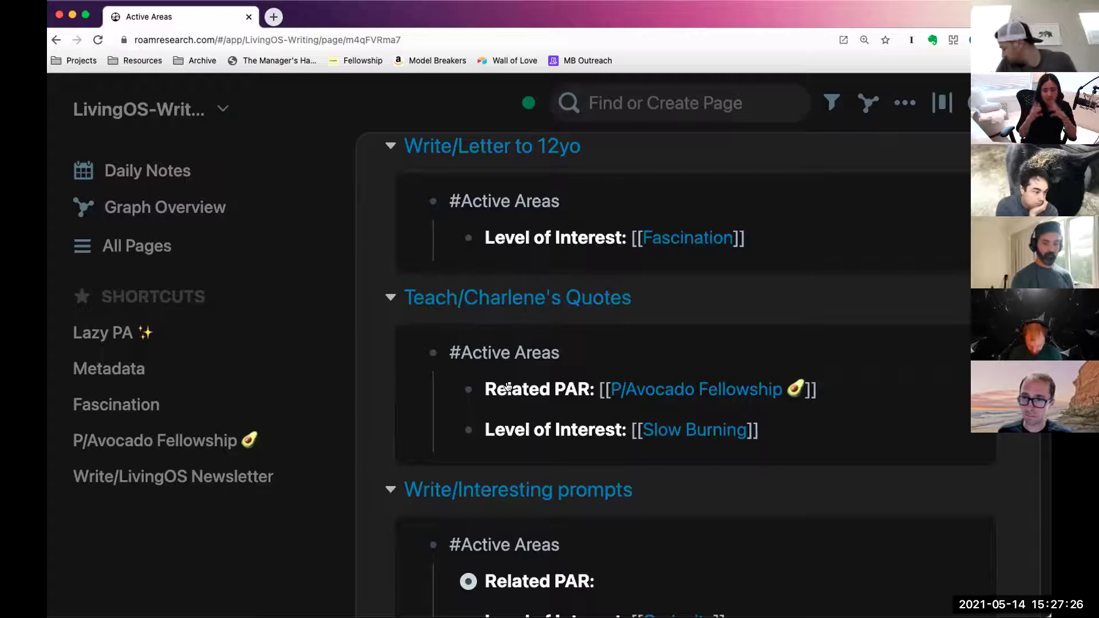
scroll(510, 388, "down", 3)
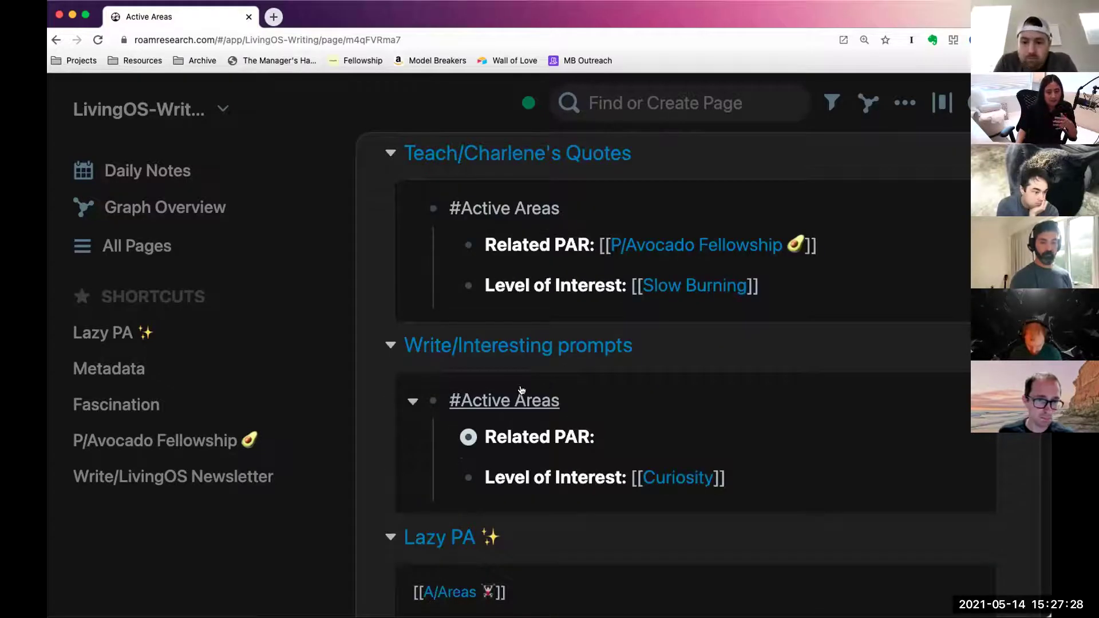
scroll(535, 436, "down", 2)
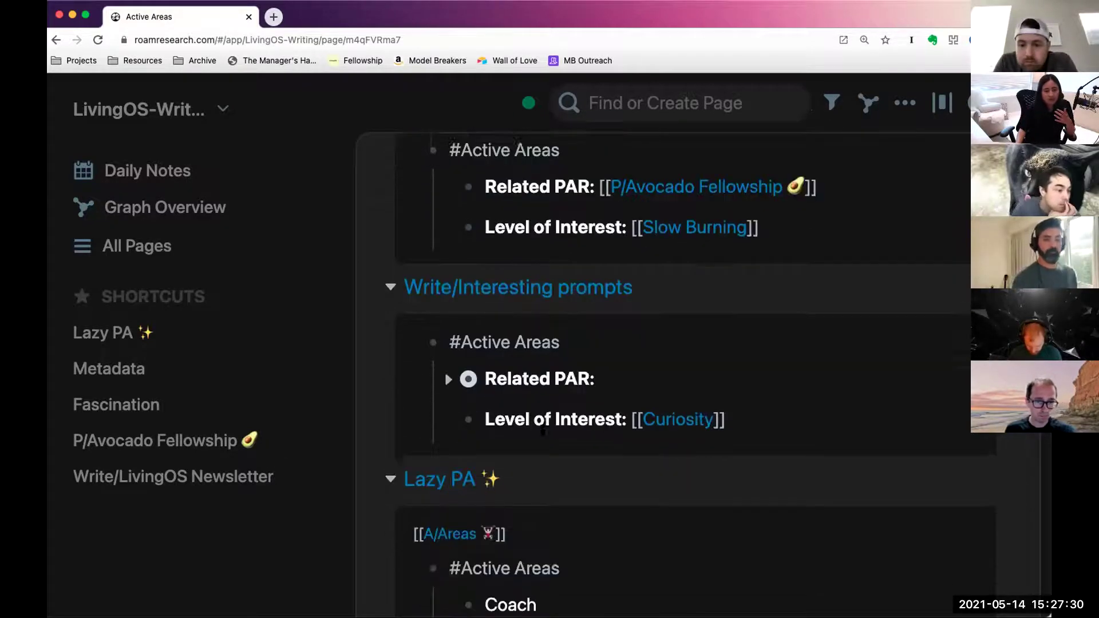
Examine the Active Areas linked references from Lazy PA and Journal/Dreaming to Coach/Powerful Analysis, including their Related PAR and Level of Interest.
scroll(471, 441, "down", 5)
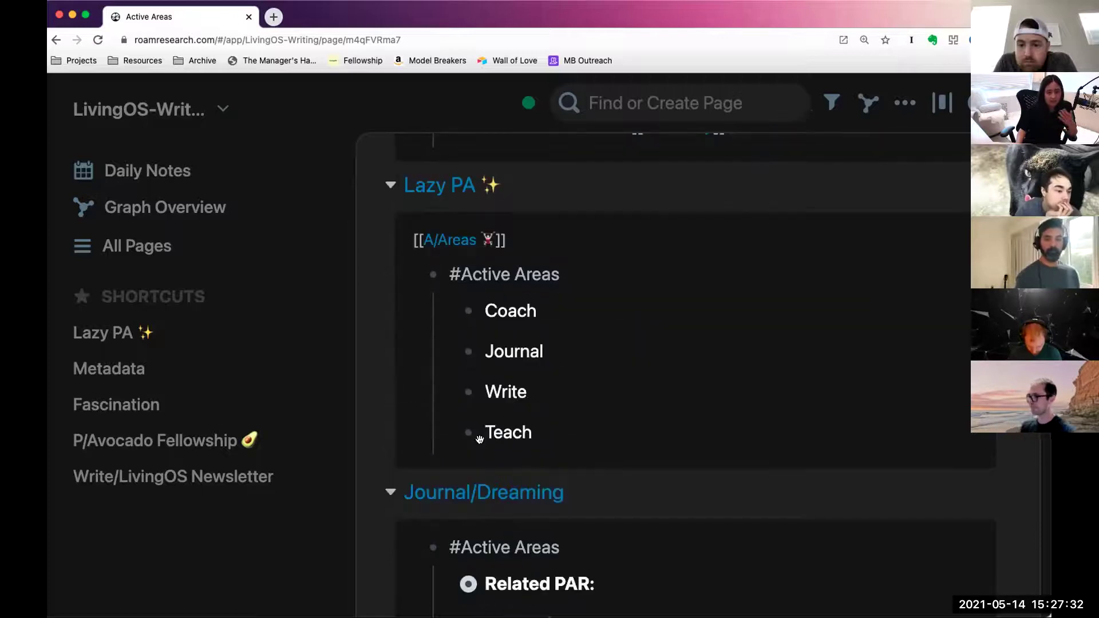
scroll(479, 439, "down", 2)
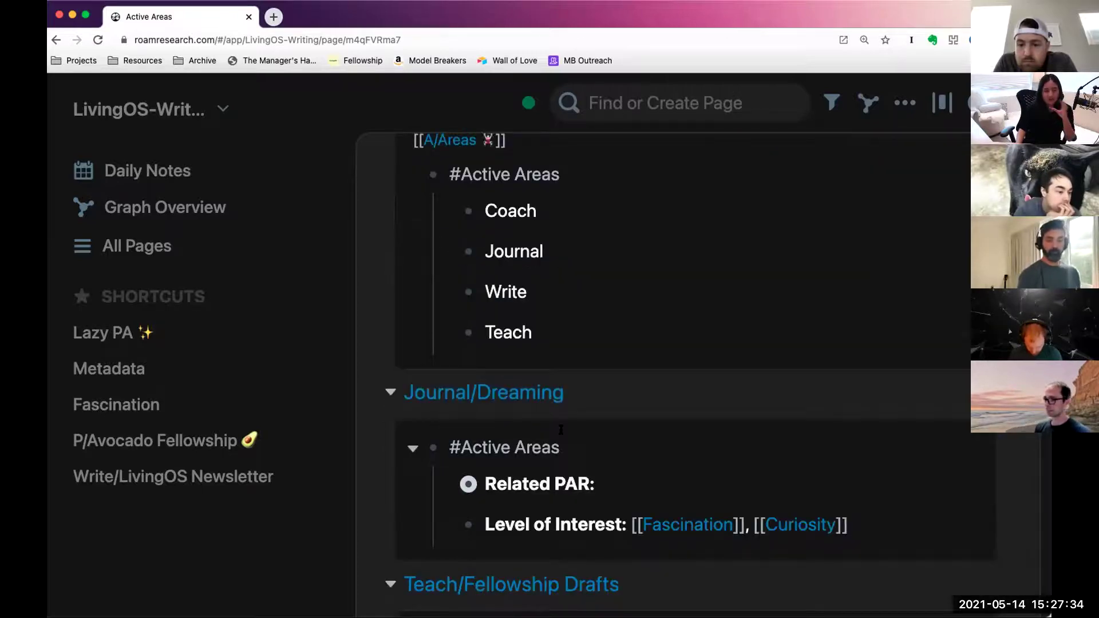
scroll(561, 430, "down", 3)
scroll(576, 453, "down", 2)
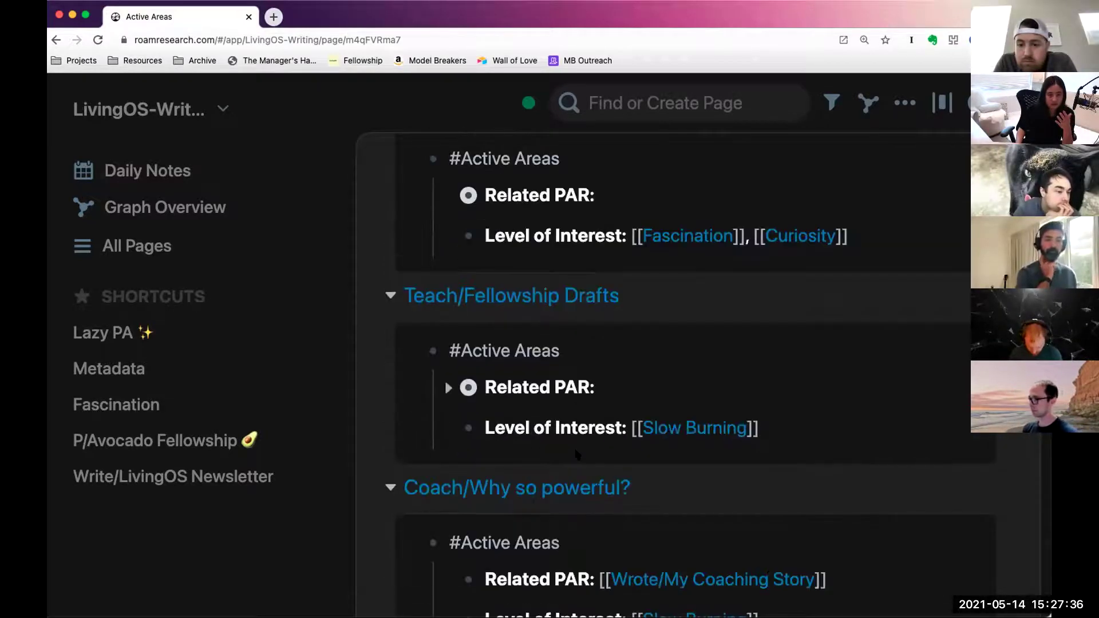
scroll(545, 497, "down", 1)
scroll(545, 498, "down", 3)
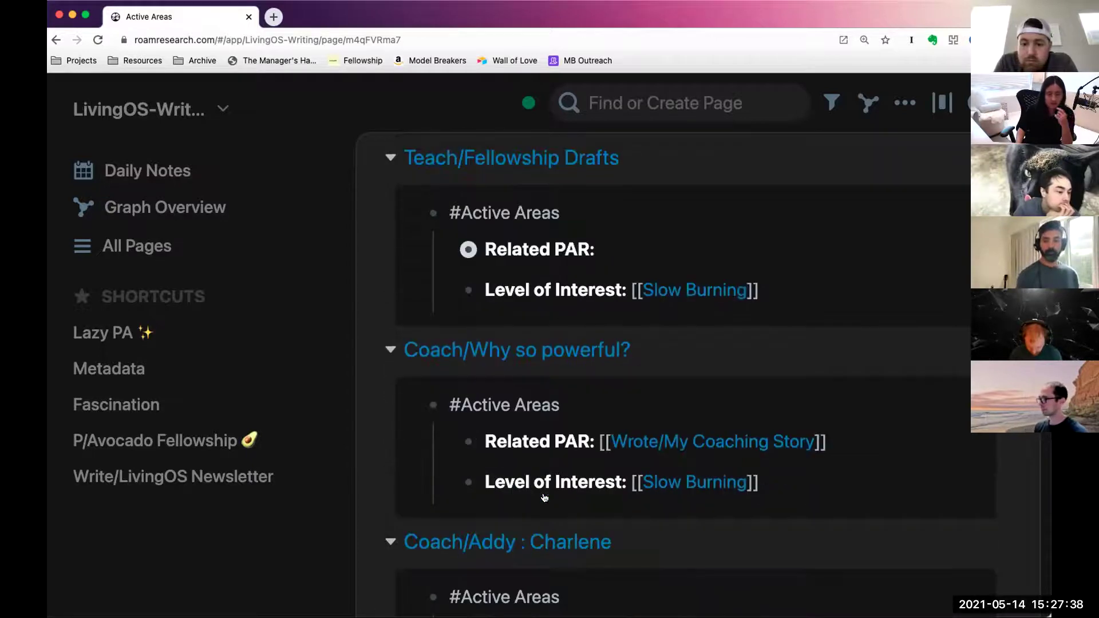
scroll(542, 496, "down", 3)
scroll(516, 459, "down", 2)
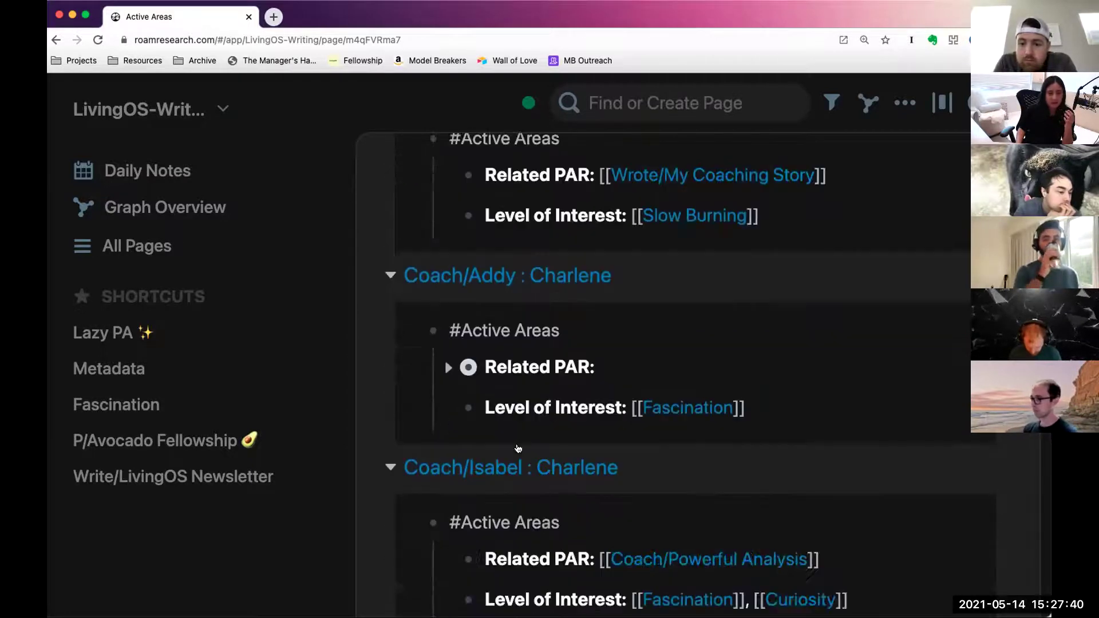
scroll(520, 448, "down", 4)
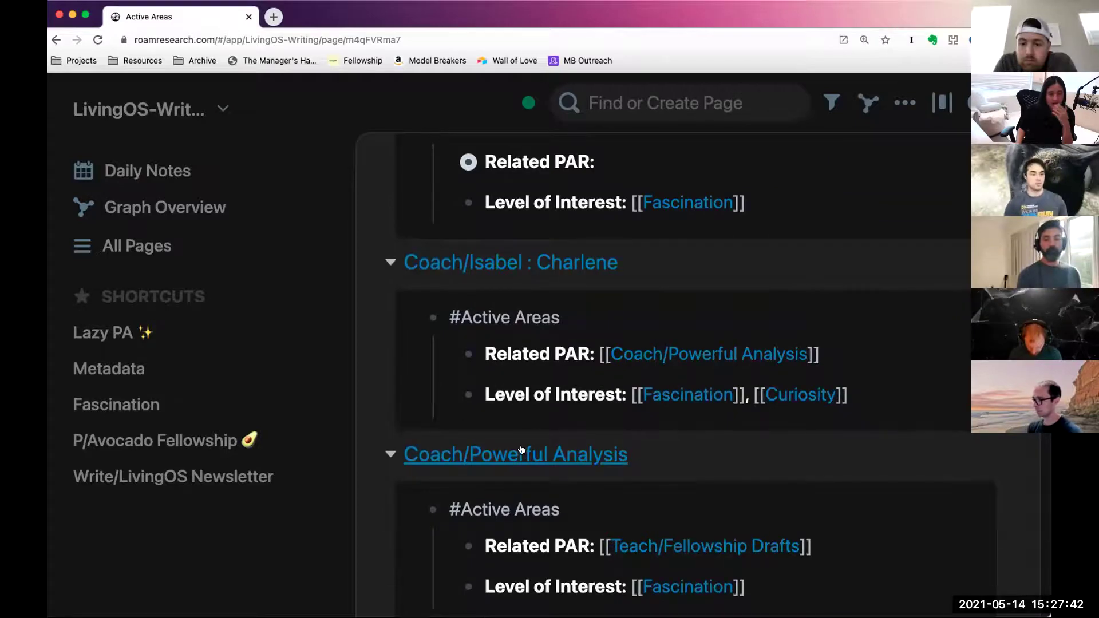
Return from Active Areas to the Lazy PA page, select the blocks under #Active Areas and place the cursor in the Teach block.
scroll(522, 450, "down", 1)
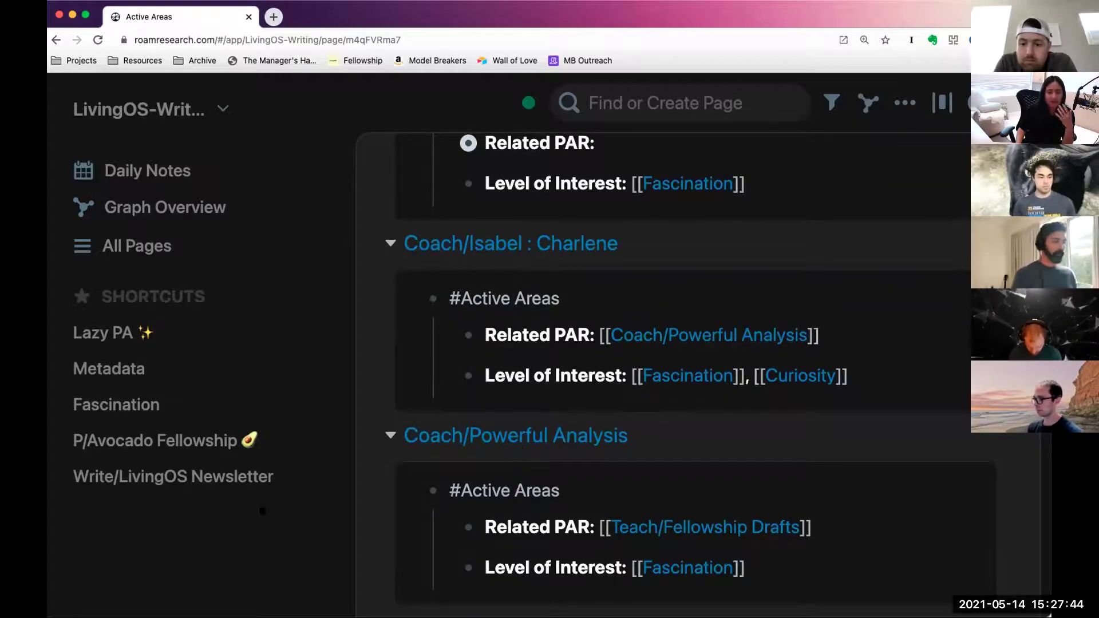
scroll(574, 467, "up", 15)
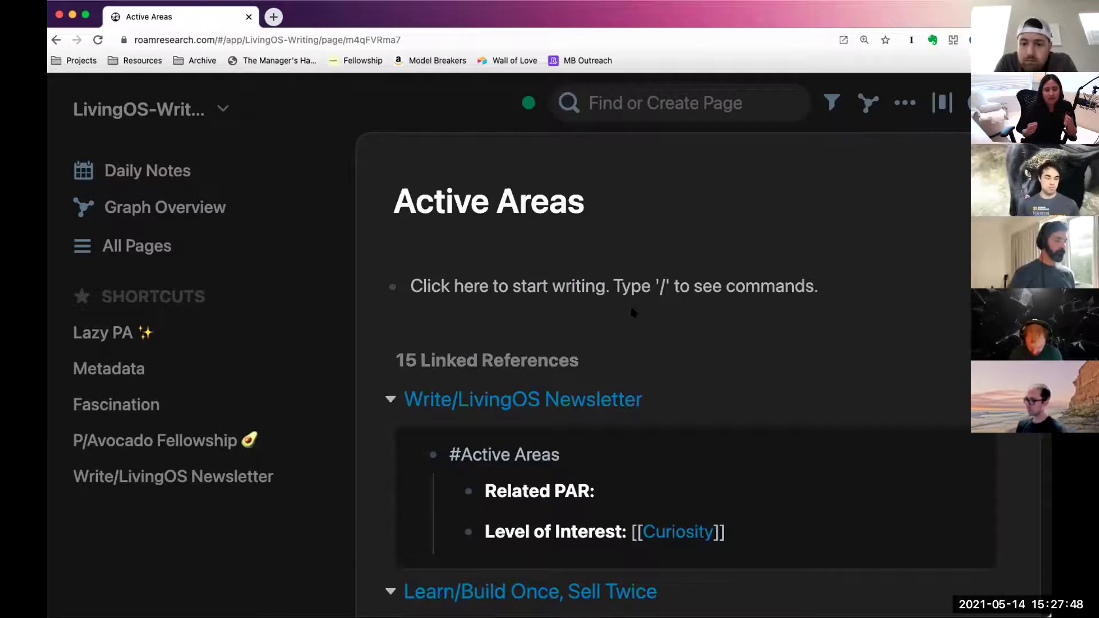
key("super+bracketleft")
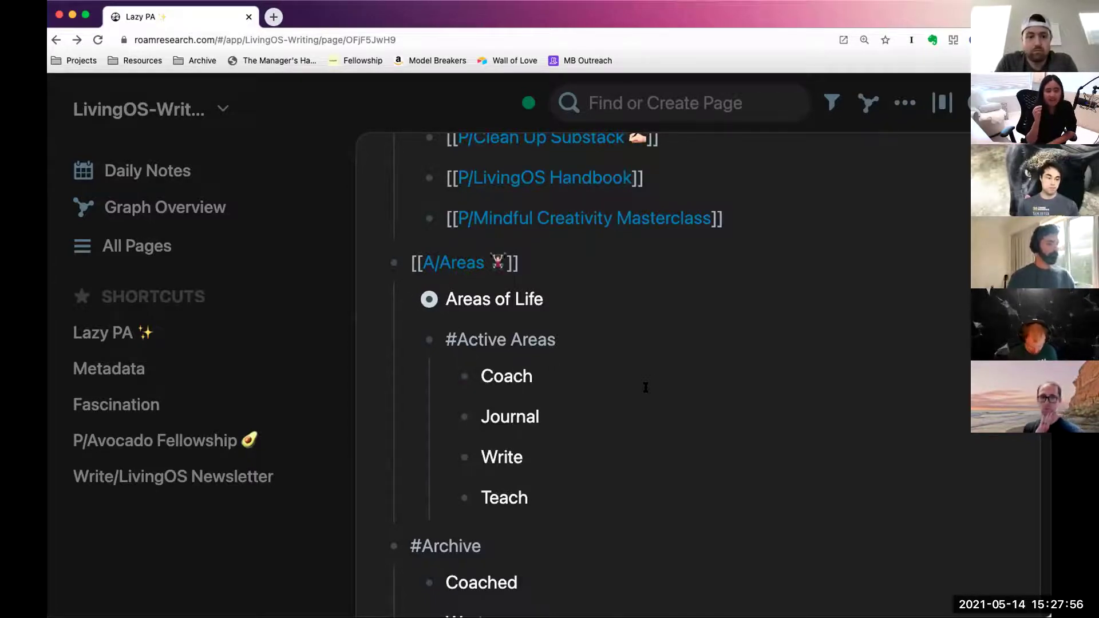
scroll(653, 392, "down", 3)
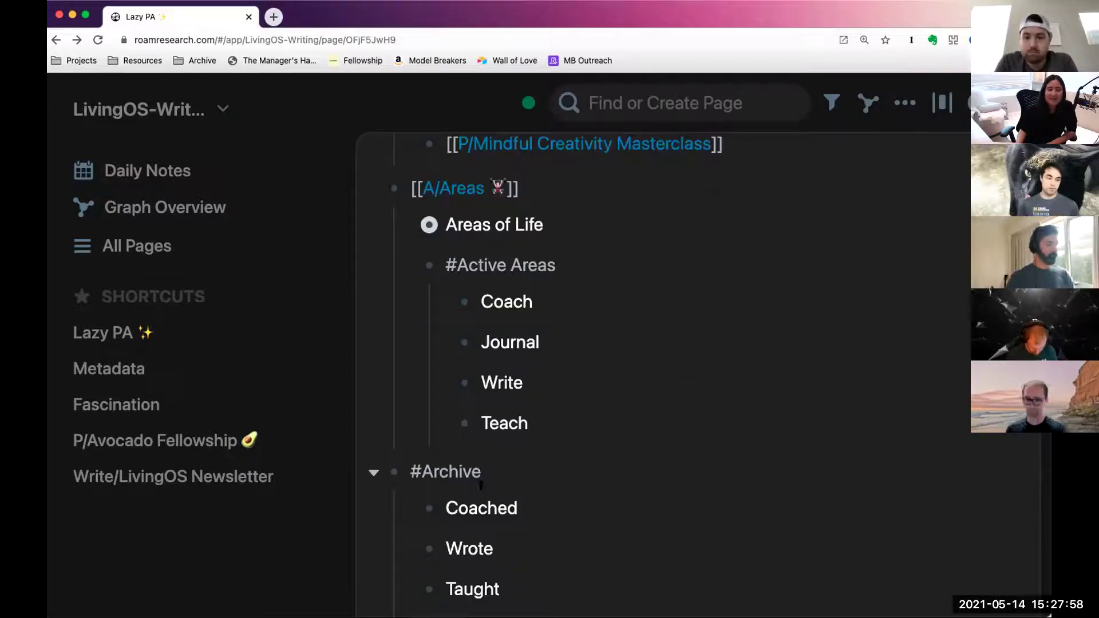
scroll(506, 468, "down", 2)
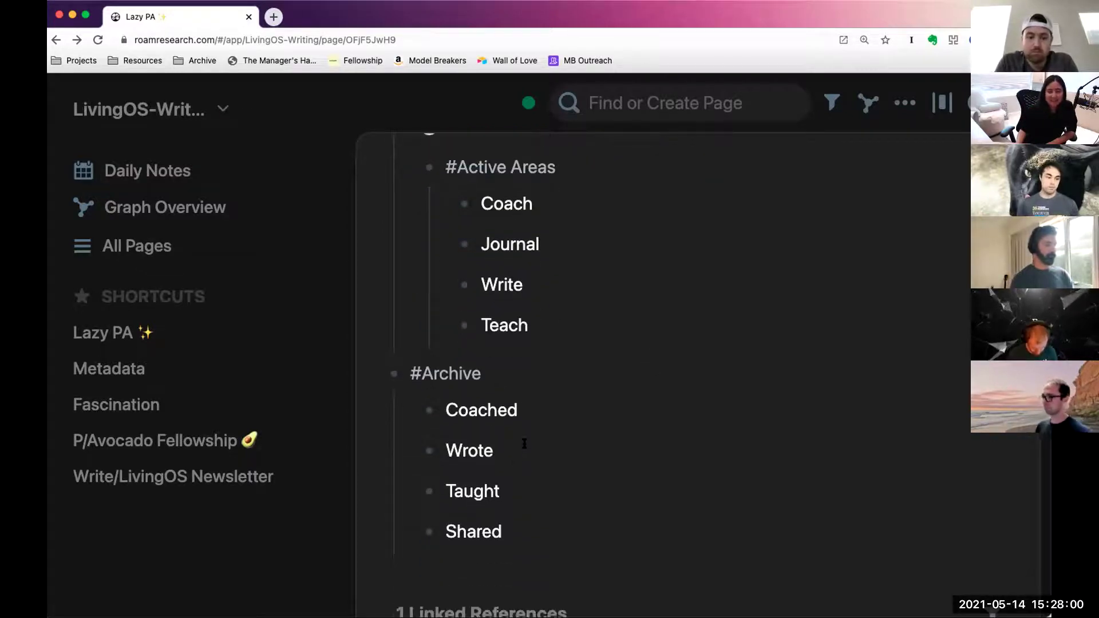
left_click_drag(594, 211, 593, 326)
left_click(594, 332)
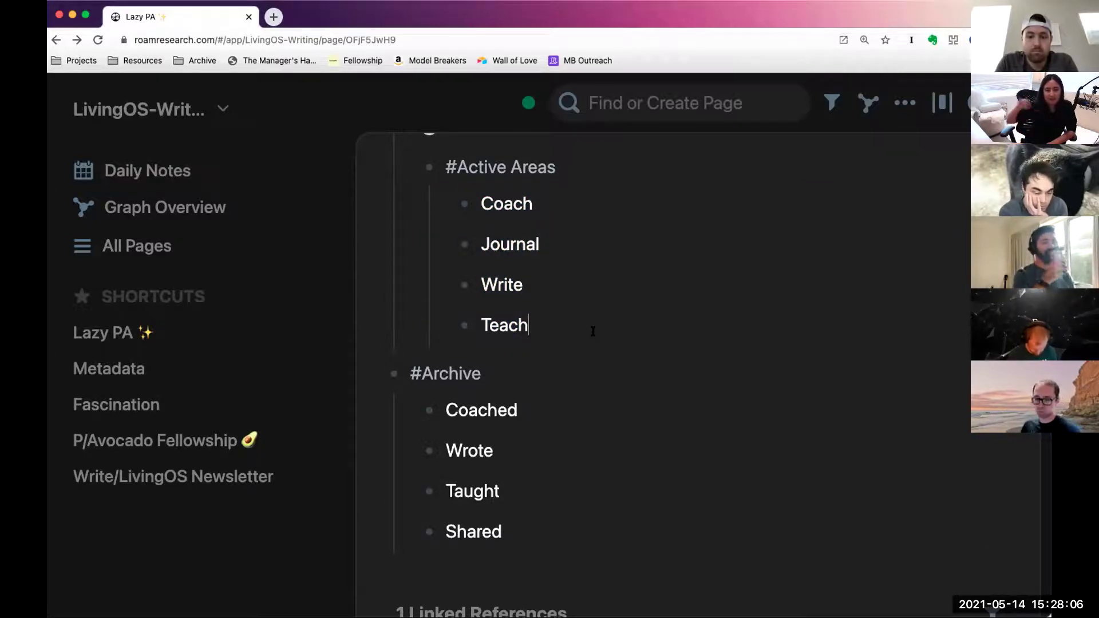
Search the graph for "wrote", look through the matching pages and blocks, and close the search.
left_click(639, 86)
type("wrote")
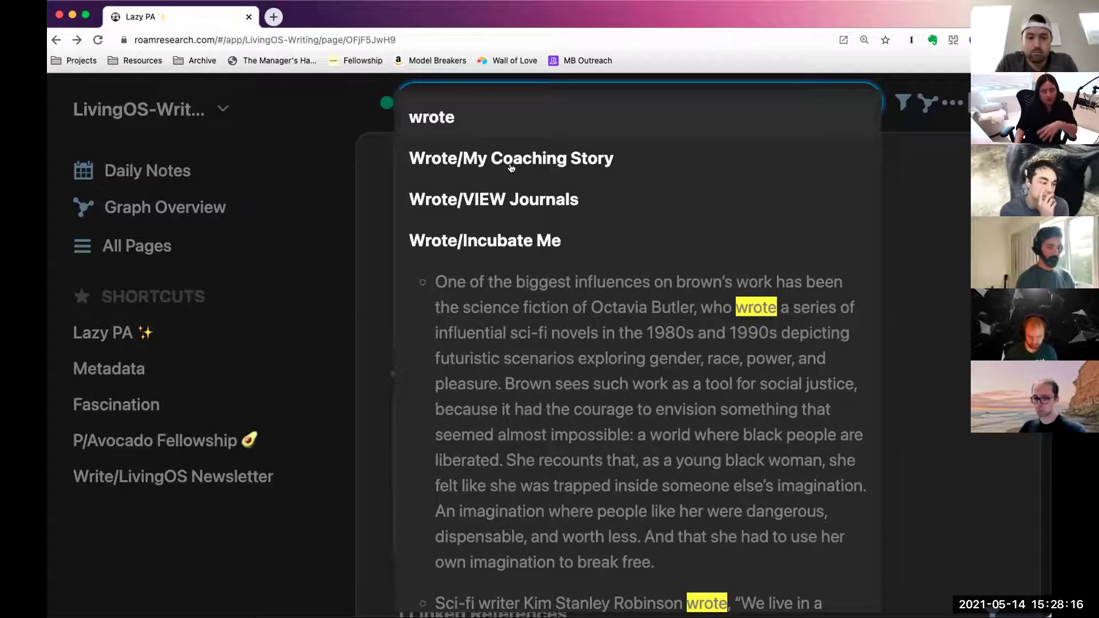
scroll(572, 267, "down", 2)
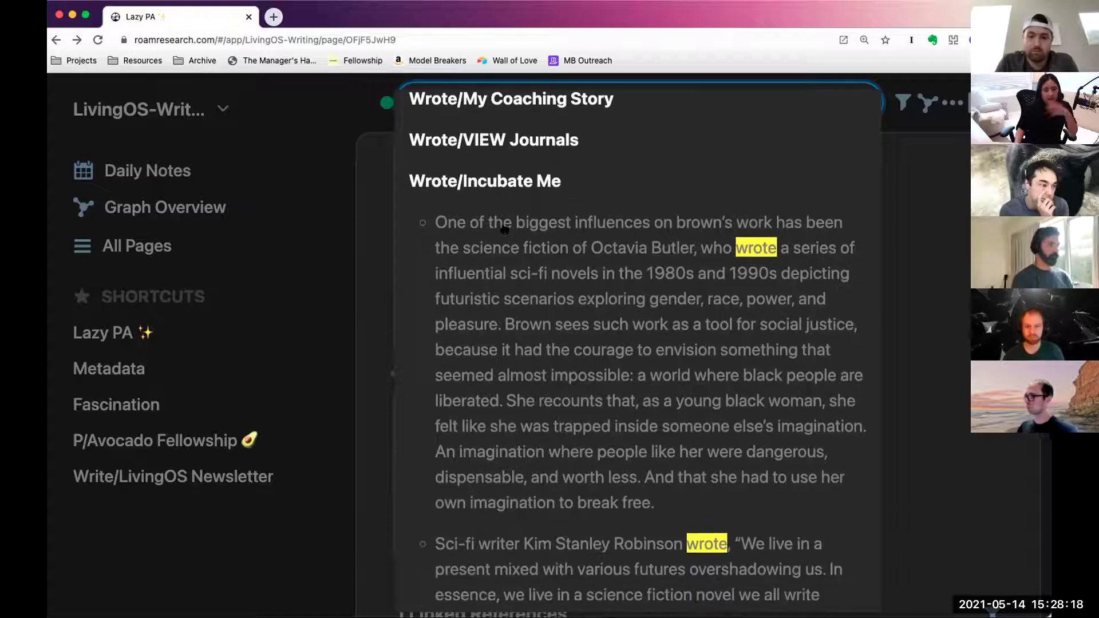
scroll(505, 229, "down", 15)
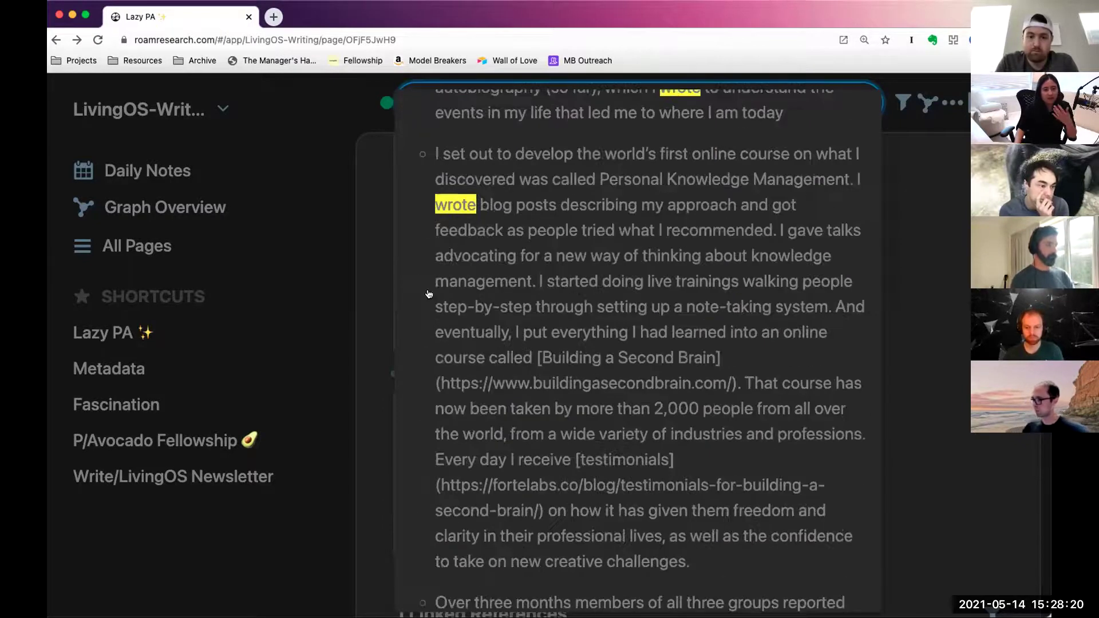
left_click(347, 291)
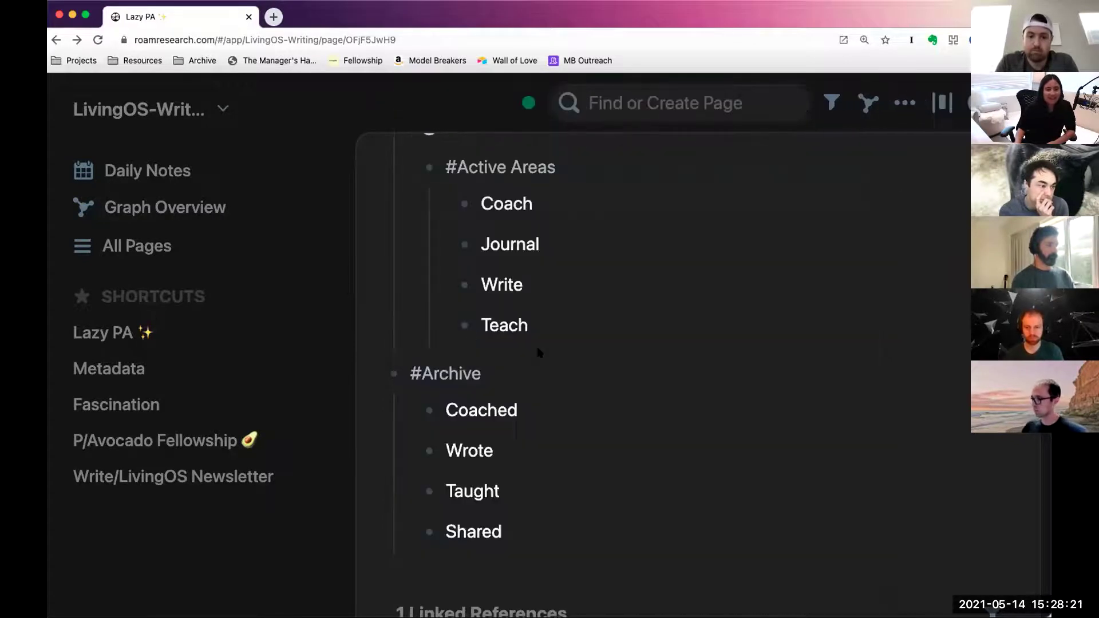
Open the Archive page from the #Archive tag and examine its linked references from OD PD / CoS Application to Coached/April Fellowship Admission.
left_click(506, 410)
left_click(446, 377)
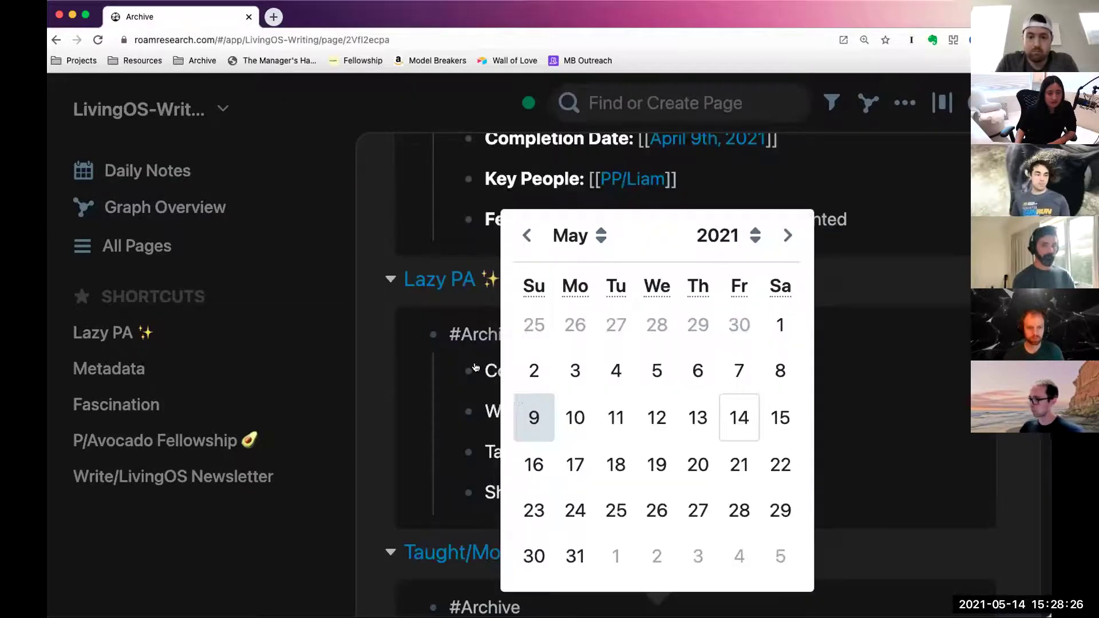
left_click(456, 315)
scroll(503, 343, "up", 15)
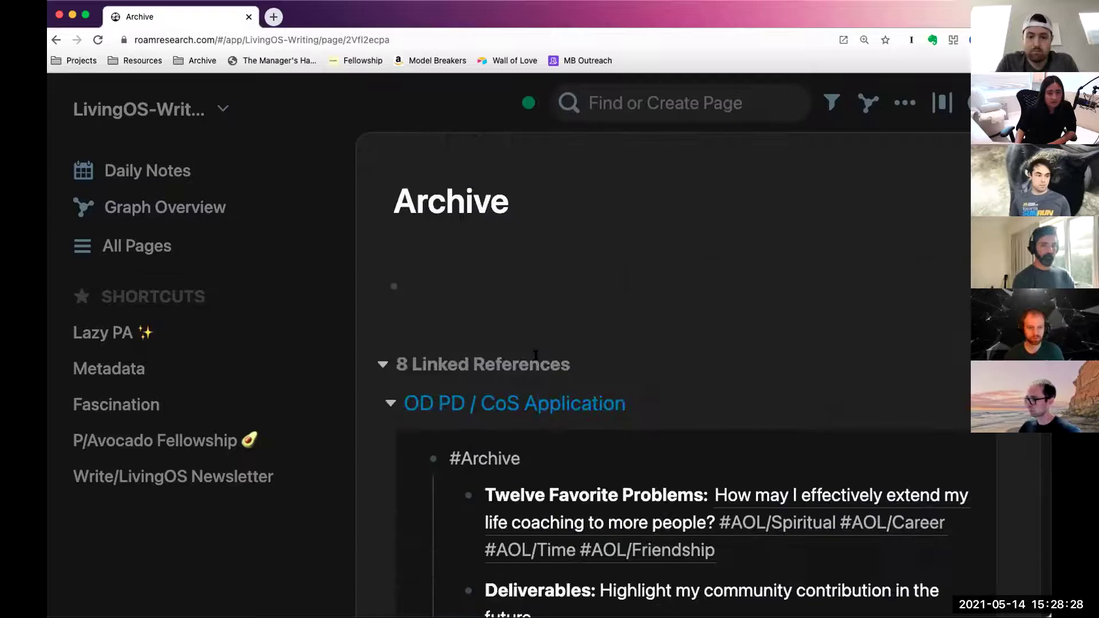
scroll(504, 344, "down", 15)
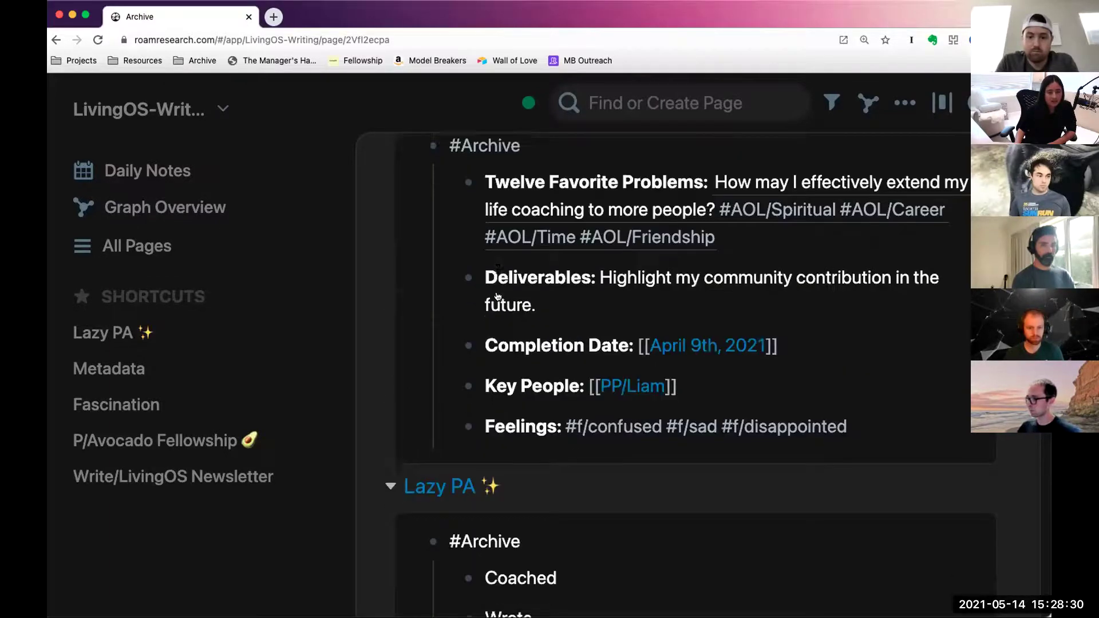
scroll(549, 370, "down", 6)
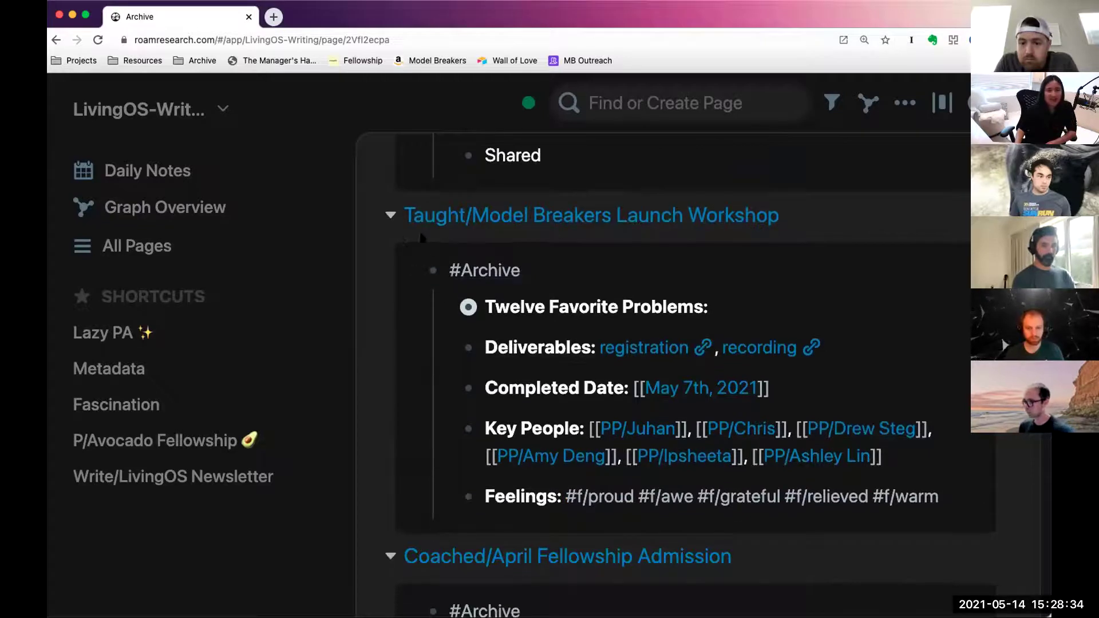
scroll(635, 348, "down", 2)
scroll(610, 352, "down", 4)
scroll(516, 408, "down", 3)
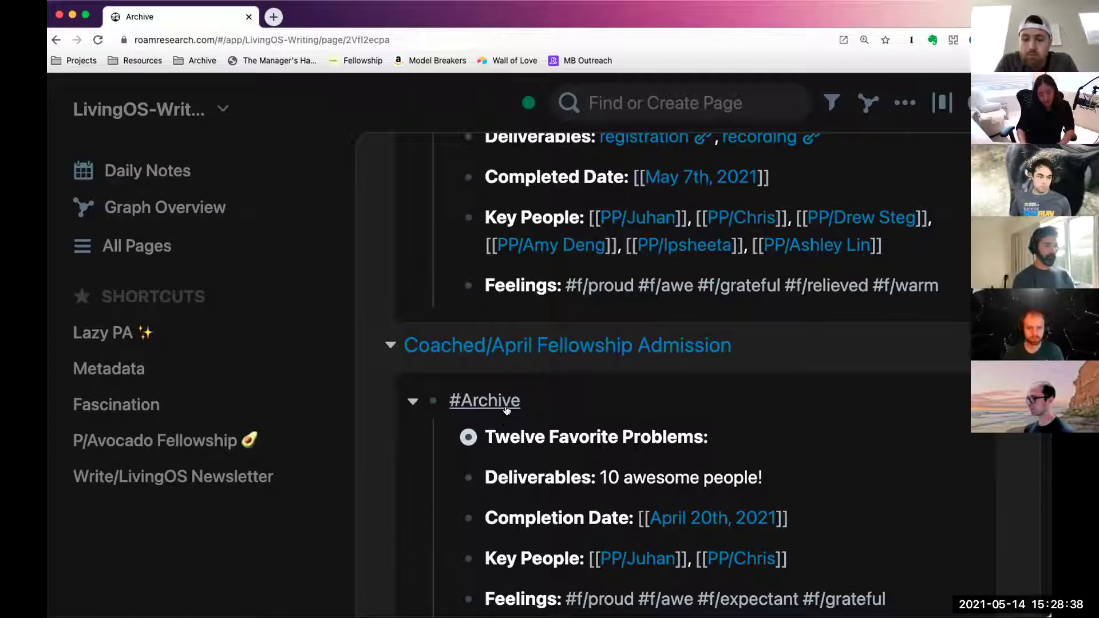
Return to the Lazy PA page, select the Coach to Teach blocks under #Active Areas, and place the cursor in the Write block.
key("super+bracketleft")
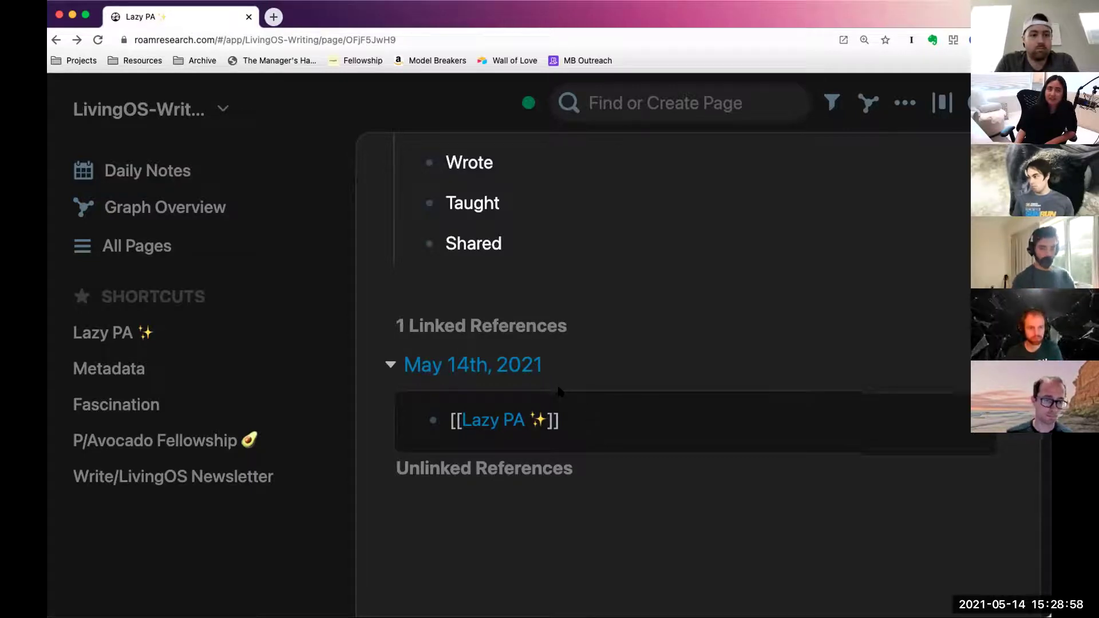
scroll(559, 391, "up", 6)
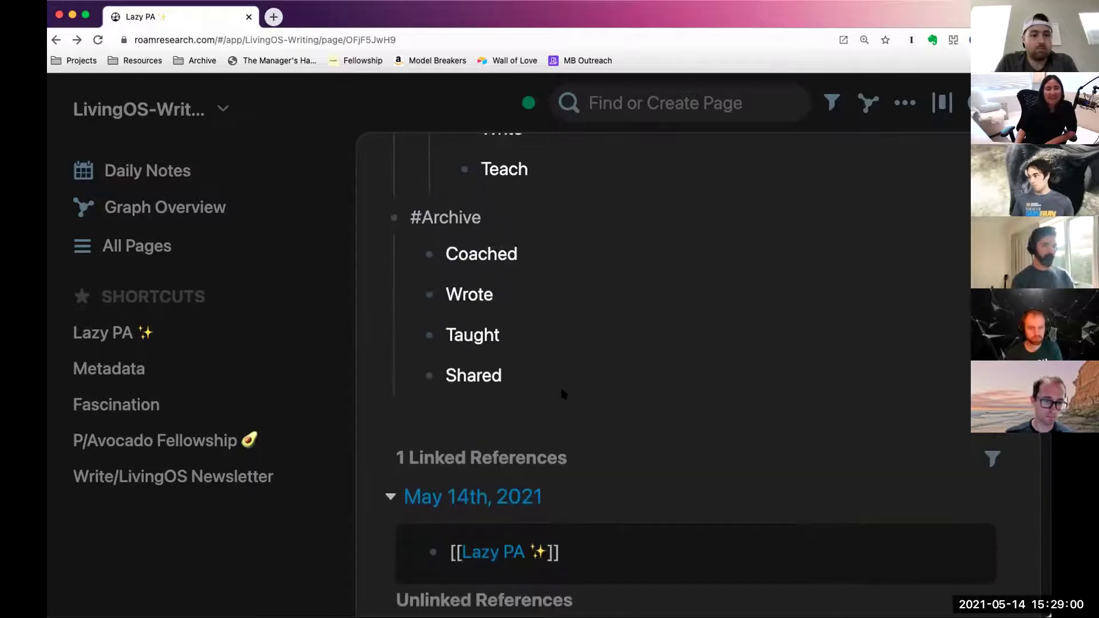
left_click_drag(543, 260, 545, 388)
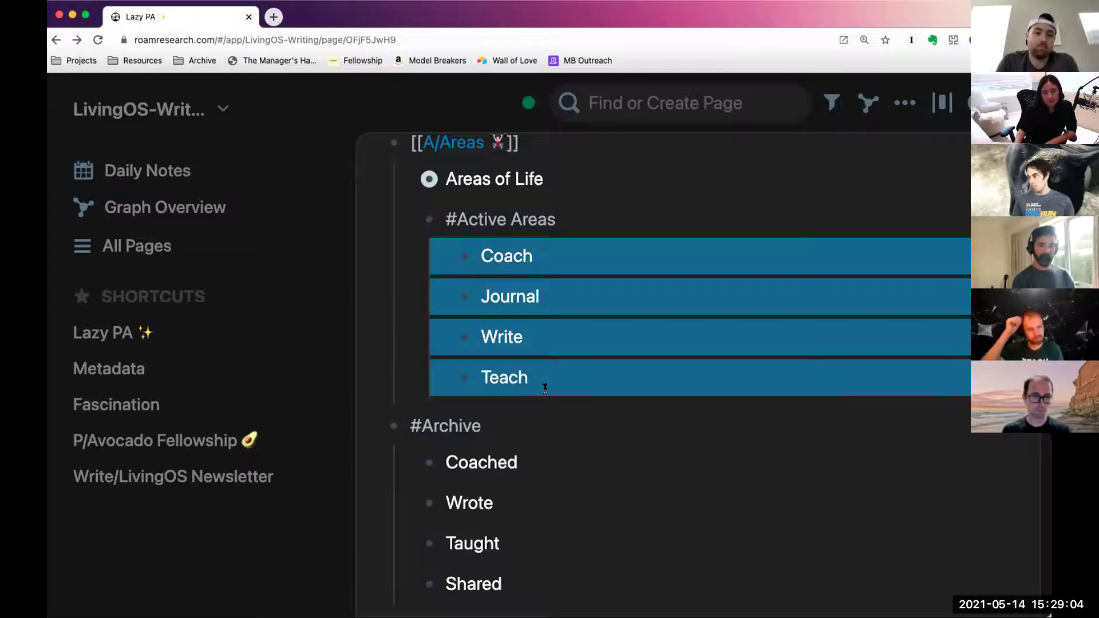
left_click(575, 337)
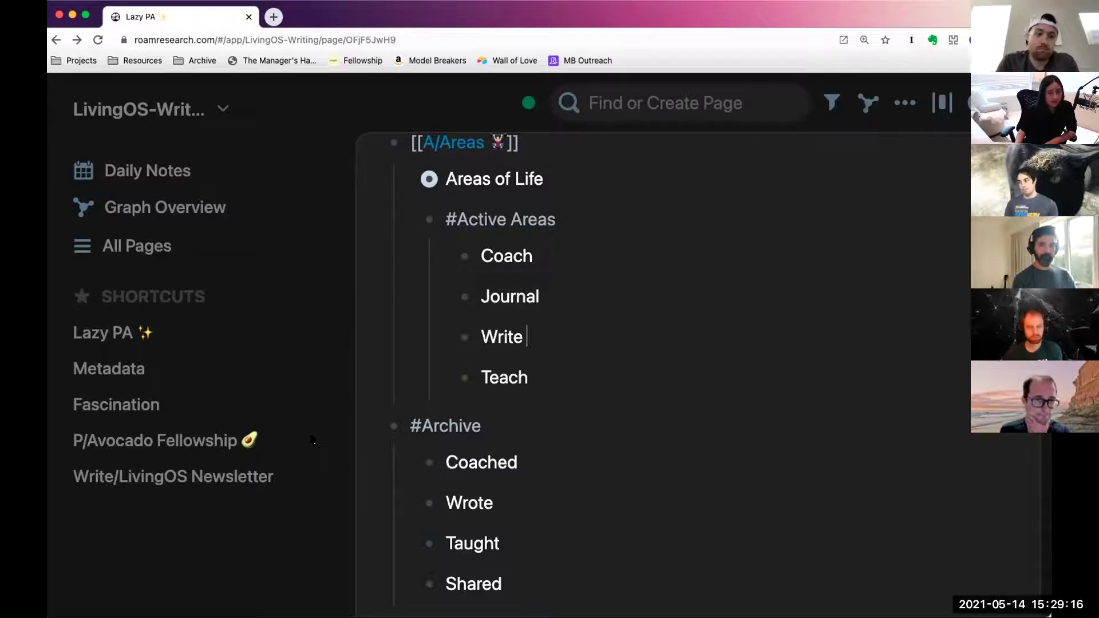
scroll(531, 451, "up", 3)
scroll(559, 314, "up", 1)
left_click(564, 315)
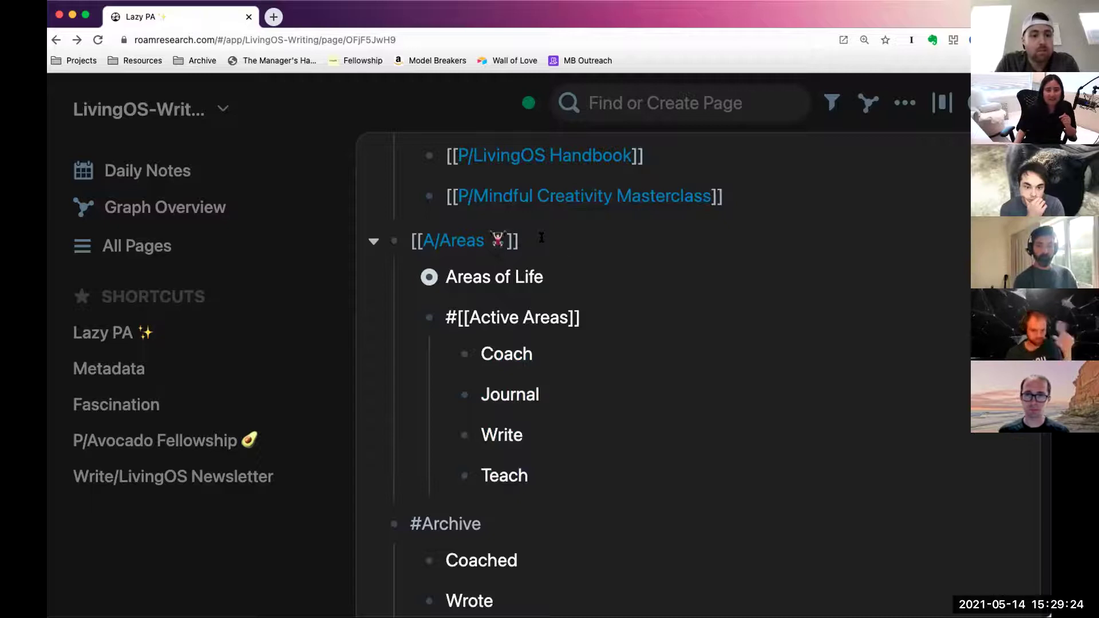
left_click(645, 431)
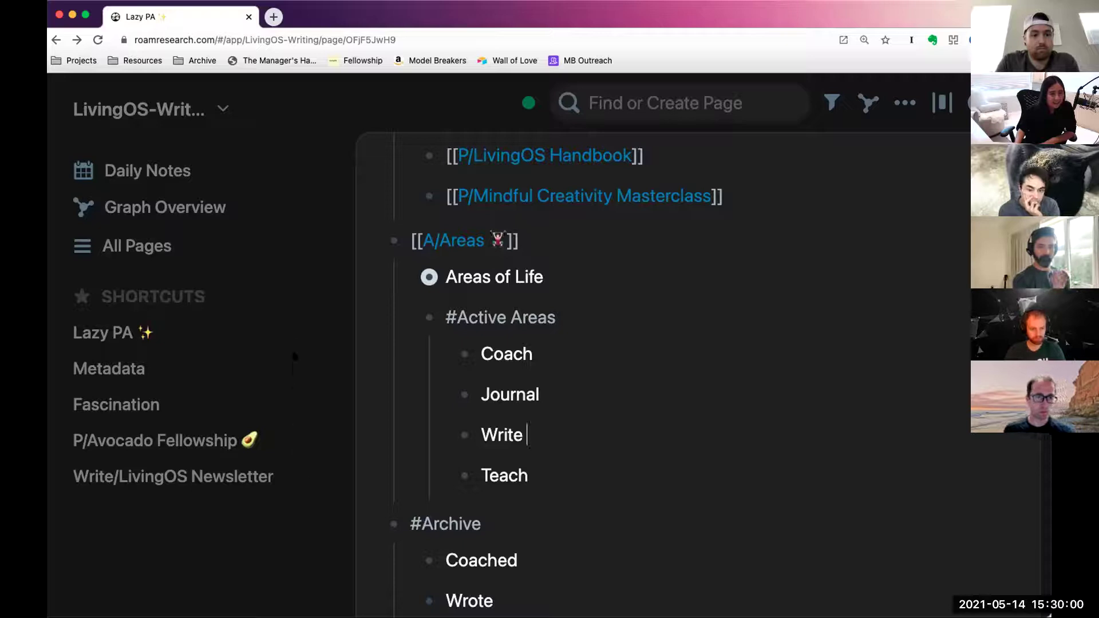
Review the Lazy PA outline, open the Metadata page, and expand the Project template under #In Scope PARA.
scroll(658, 443, "down", 3)
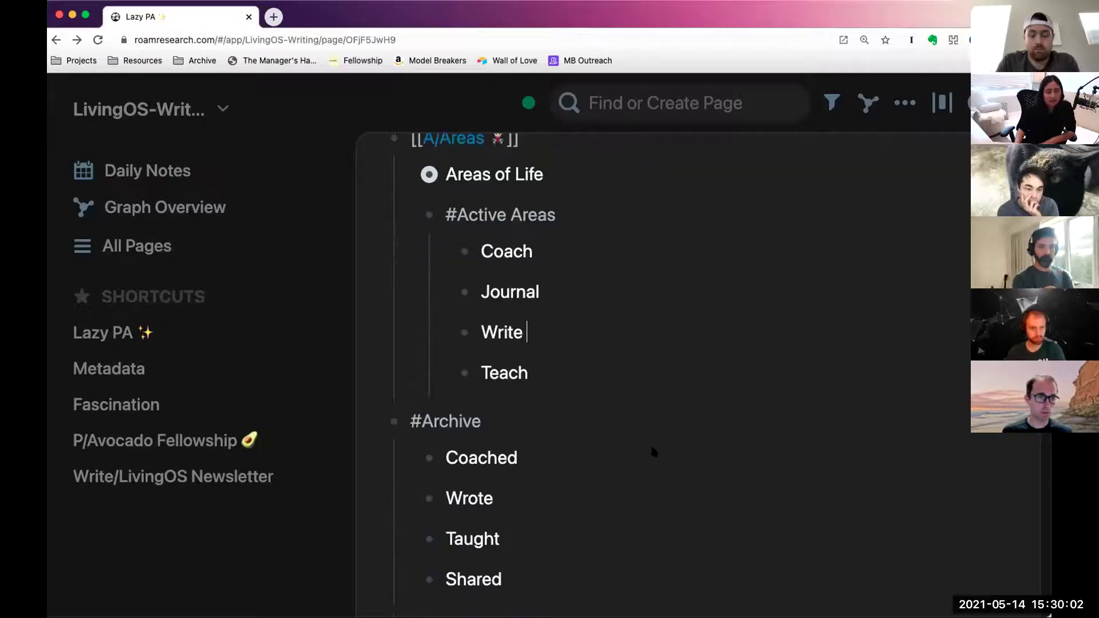
scroll(647, 449, "down", 2)
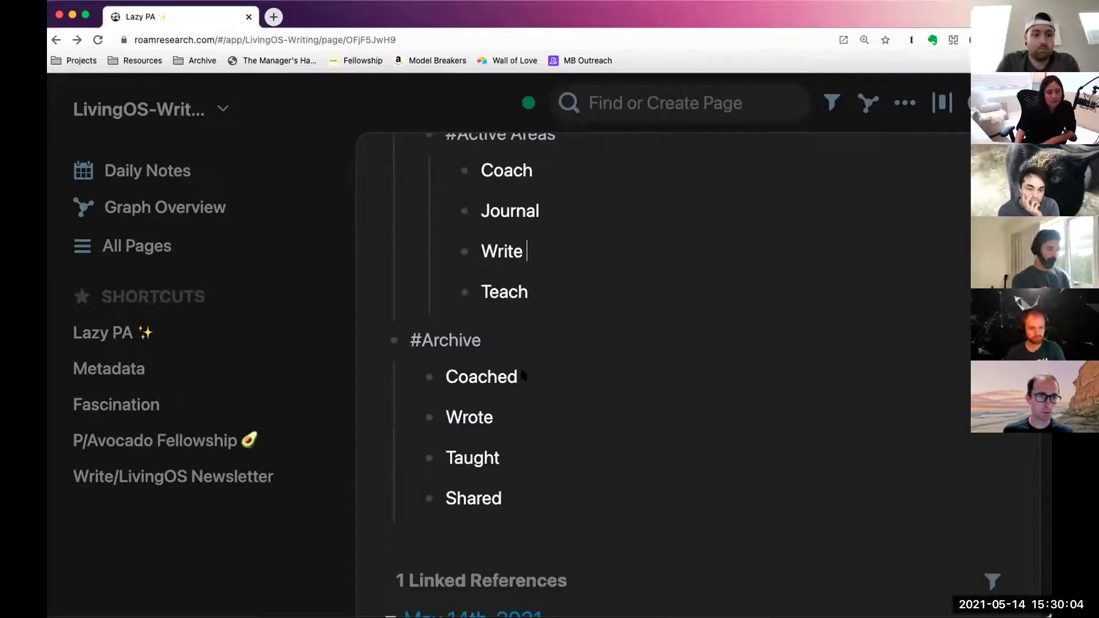
scroll(538, 378, "up", 10)
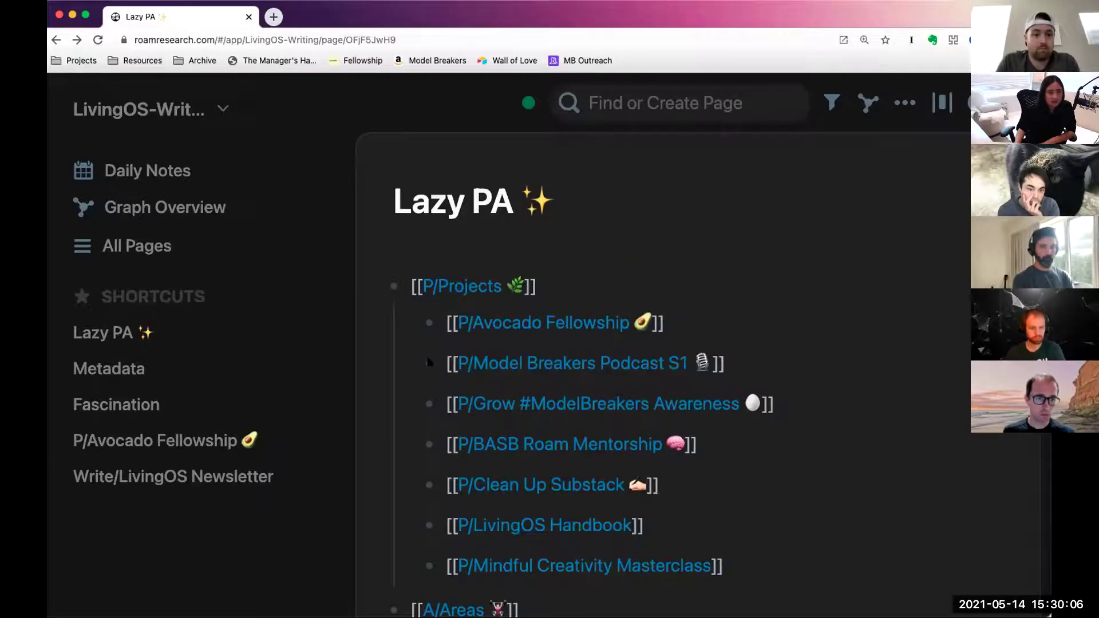
left_click(112, 368)
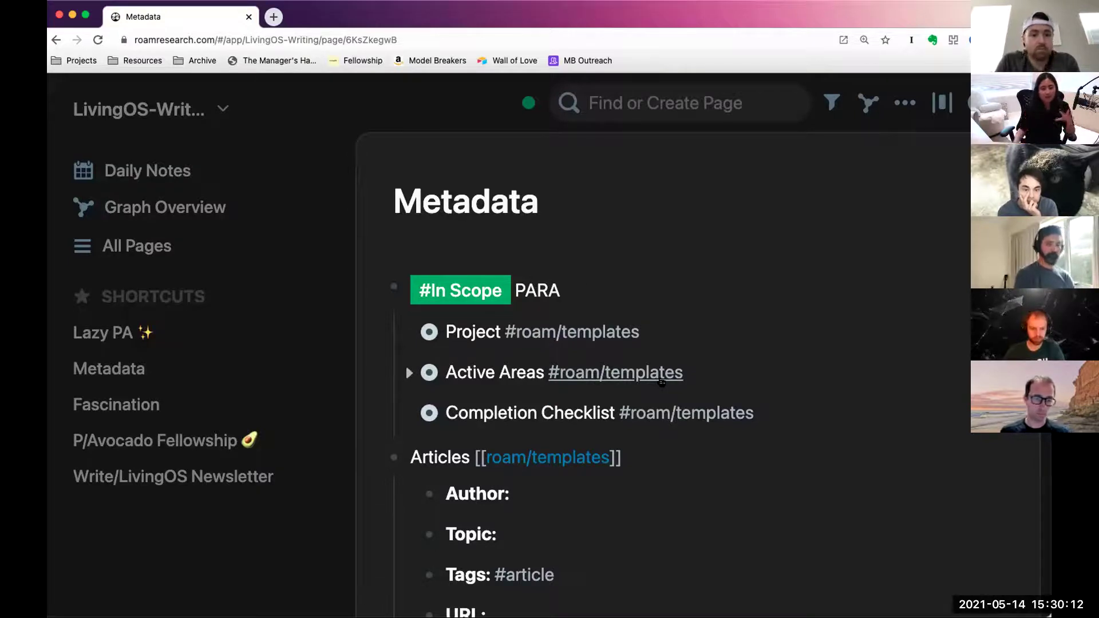
scroll(408, 331, "down", 1)
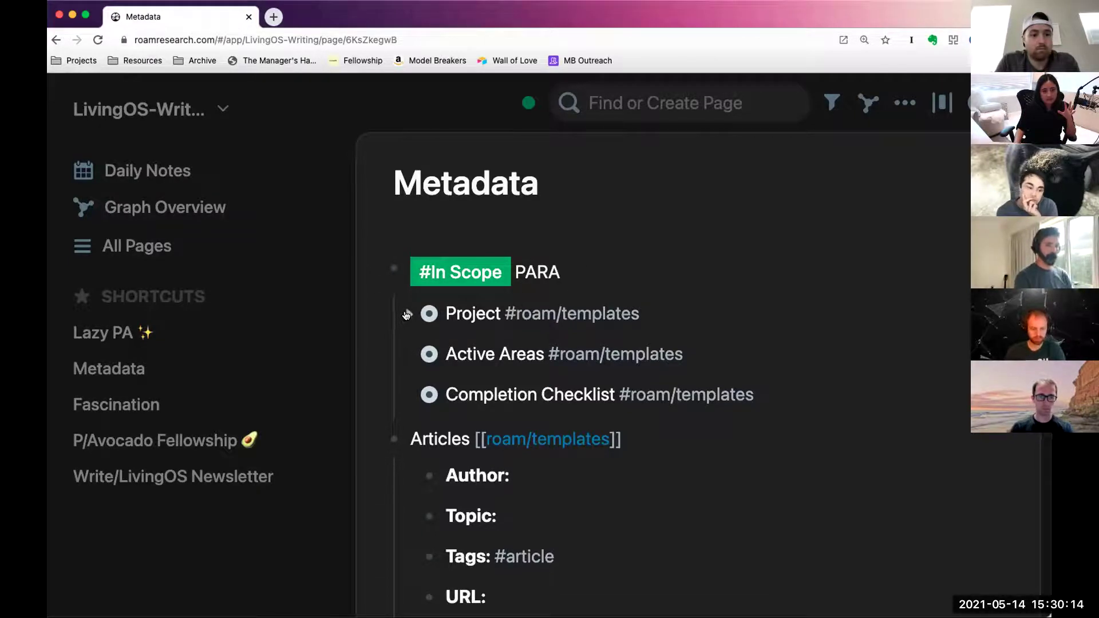
left_click(407, 315)
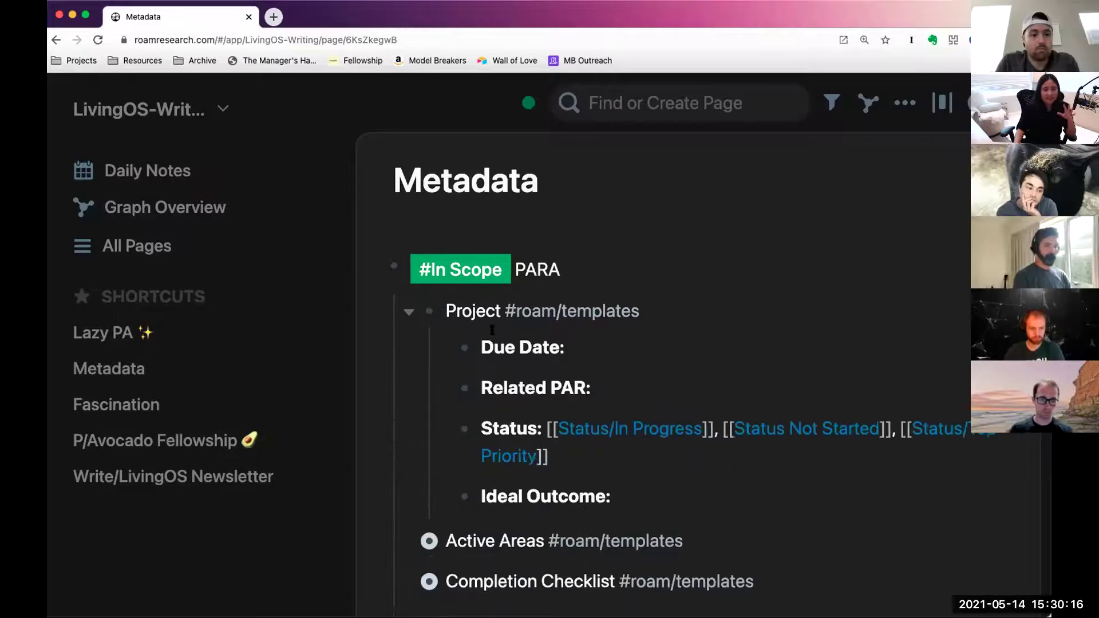
scroll(410, 313, "down", 3)
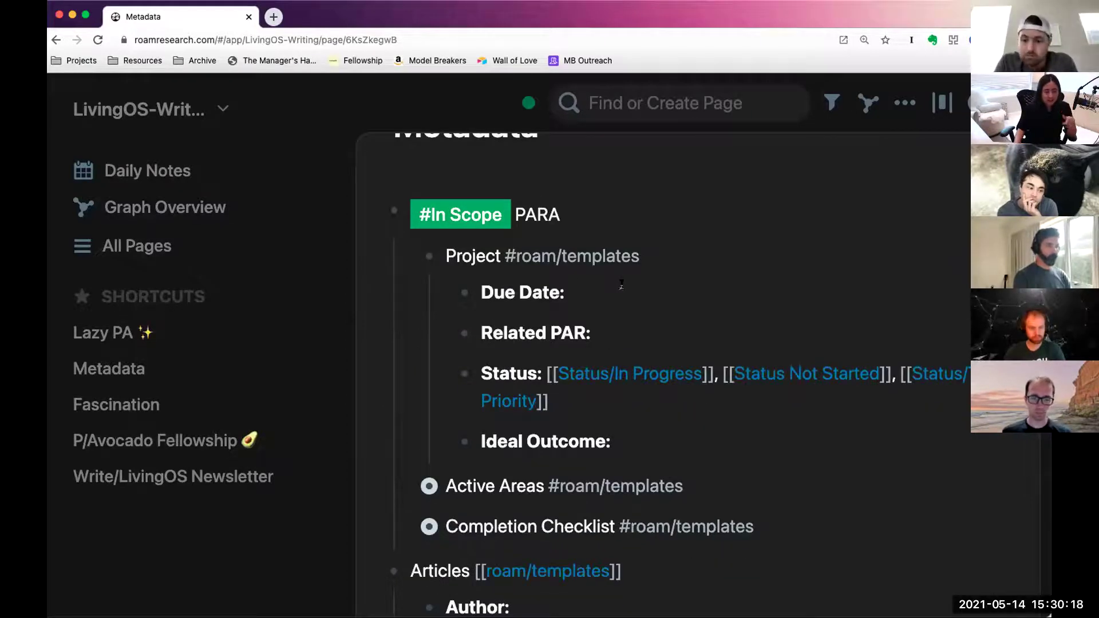
Examine the Project template's Related PAR, Status and Ideal Outcome attributes, and collapse the template.
left_click(630, 329)
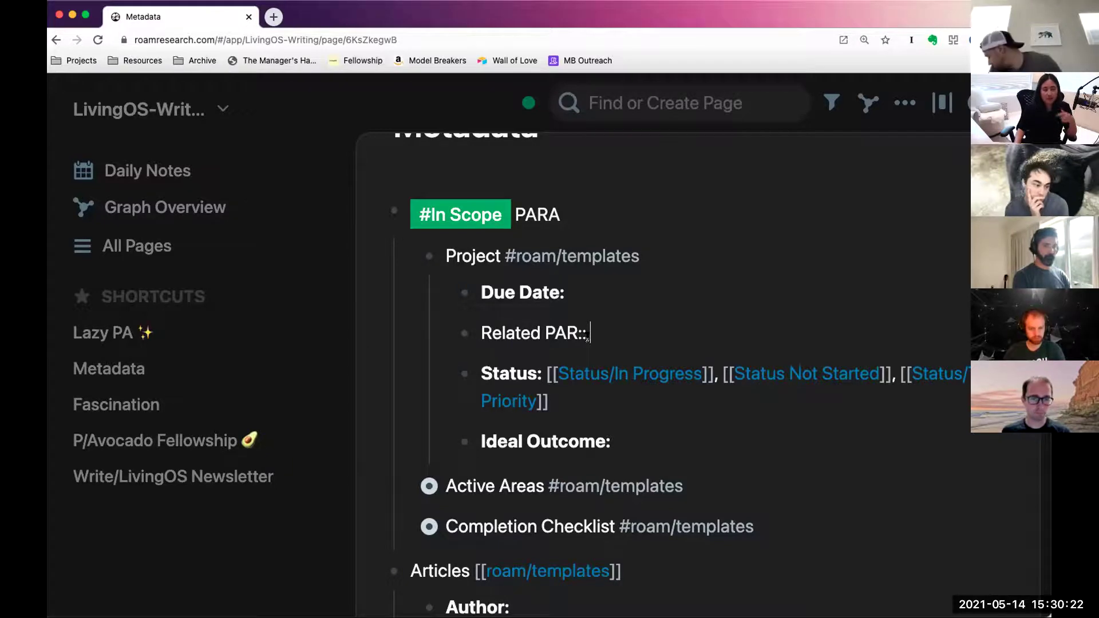
scroll(596, 339, "down", 1)
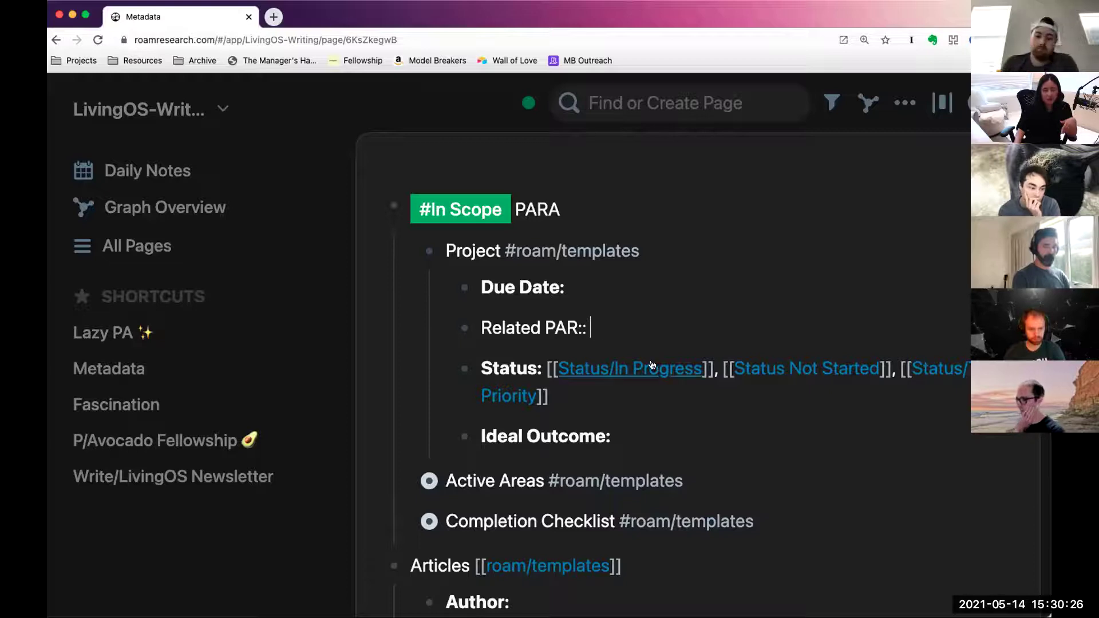
scroll(655, 367, "down", 3)
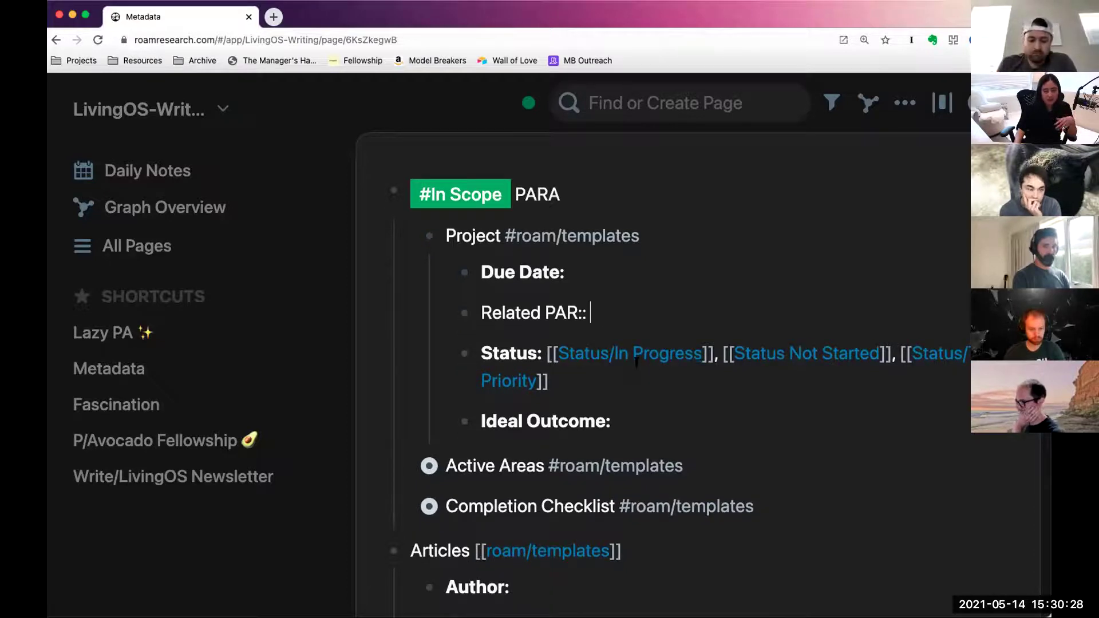
left_click(592, 386)
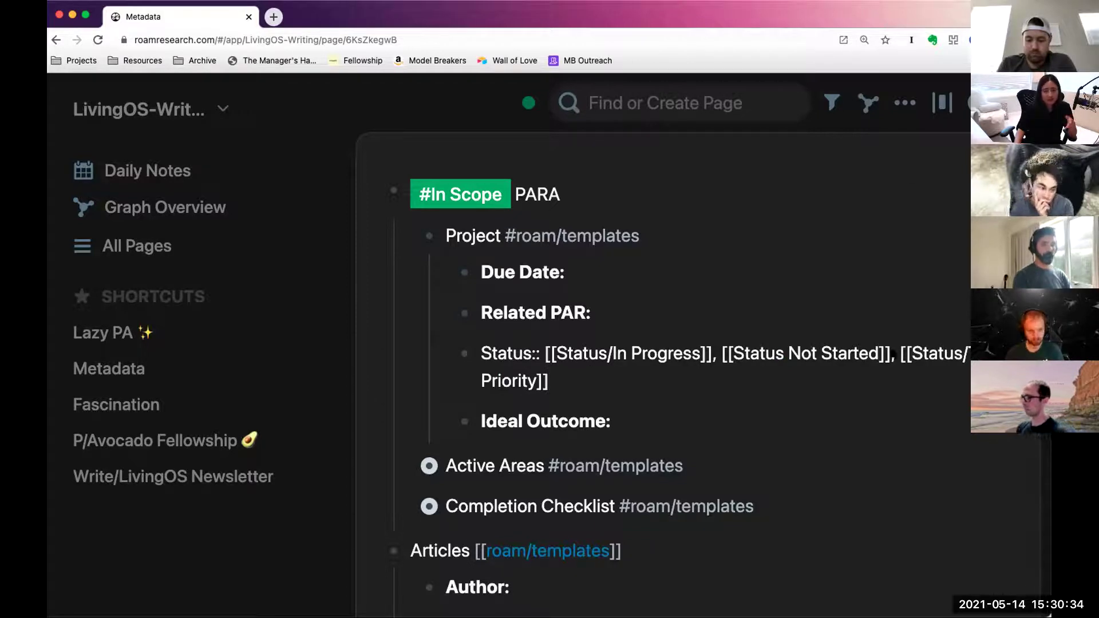
left_click(650, 418)
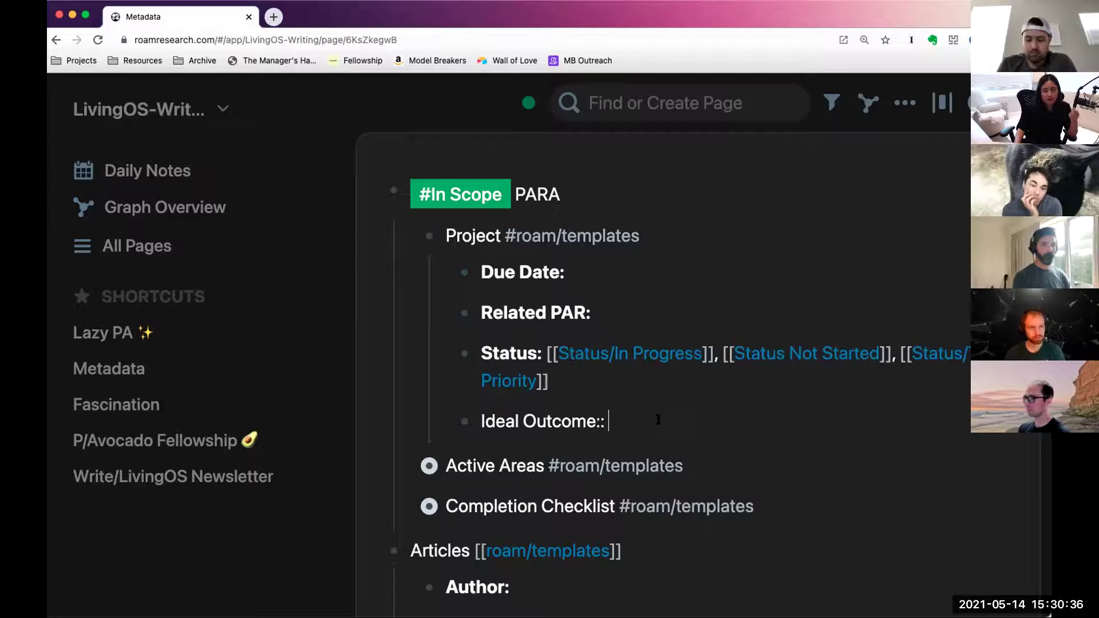
scroll(651, 407, "down", 1)
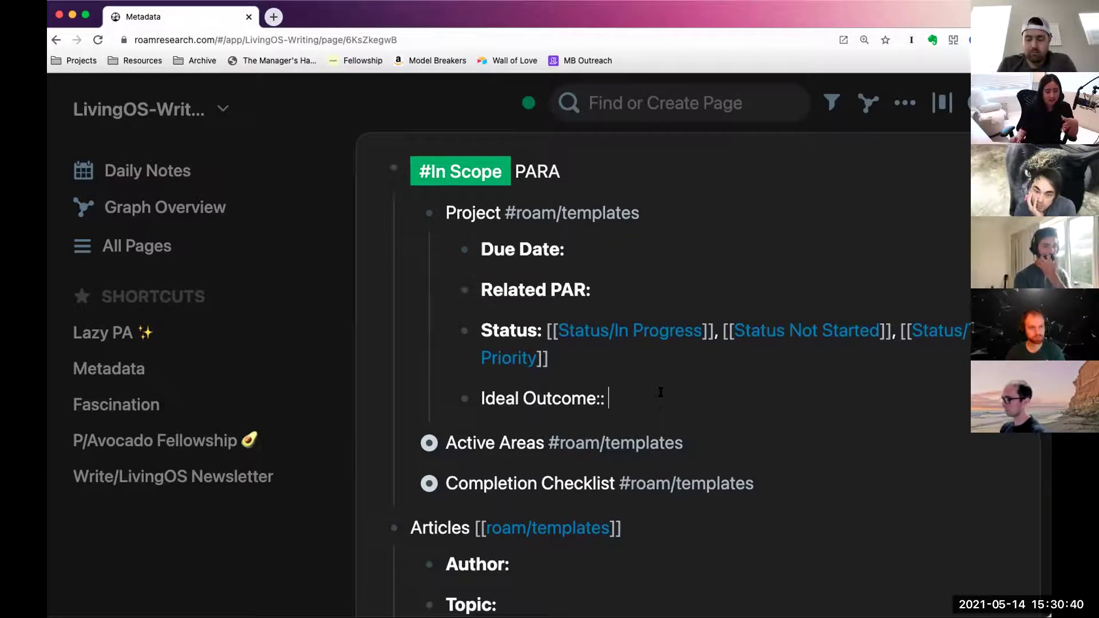
left_click(410, 213)
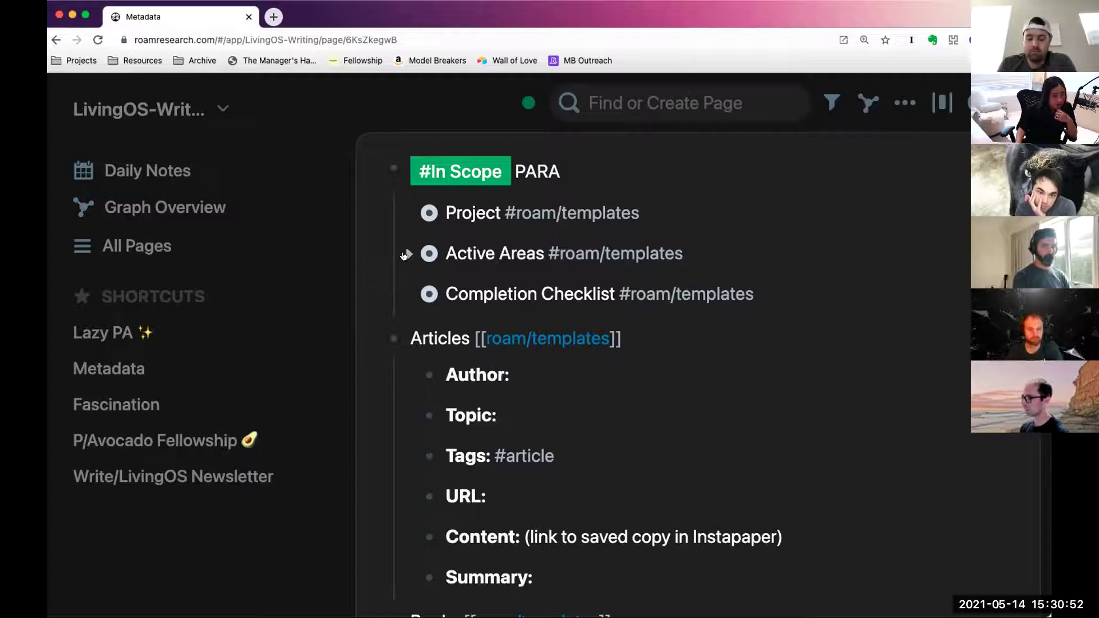
Expand the Project template under #In Scope PARA, examine its Due Date attribute, and collapse the template.
left_click(407, 212)
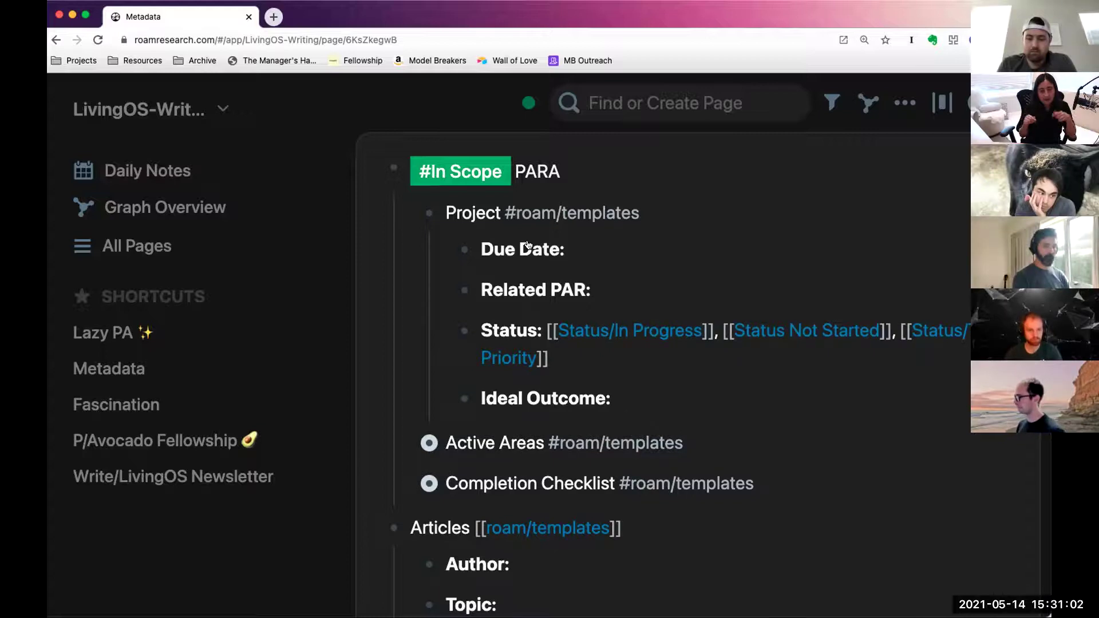
left_click(578, 248)
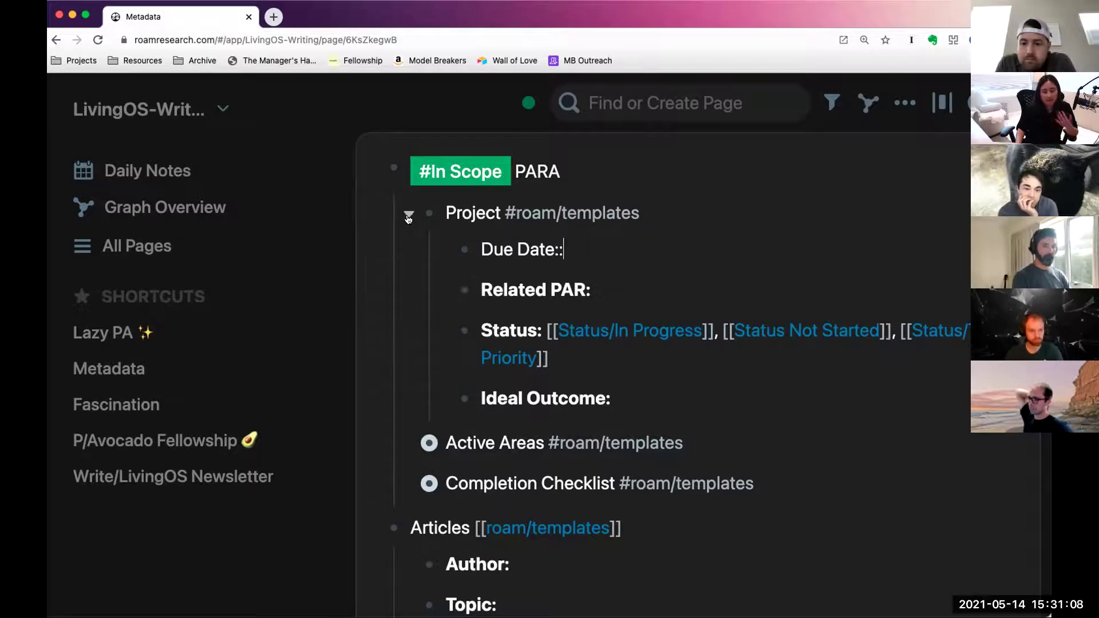
left_click(461, 213)
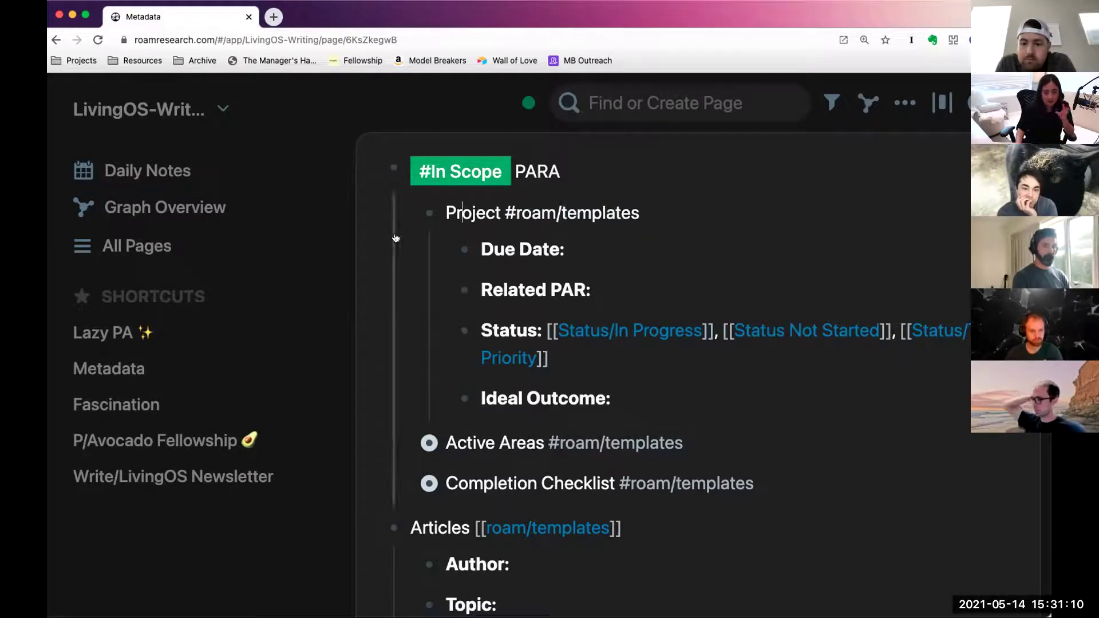
mouse_move(409, 218)
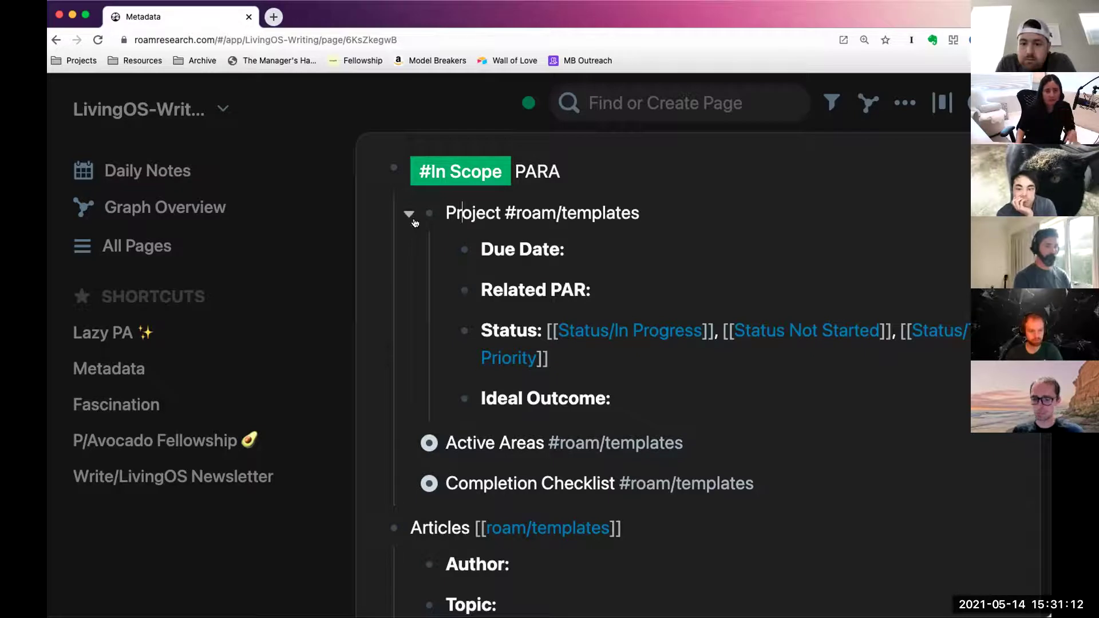
left_click(409, 216)
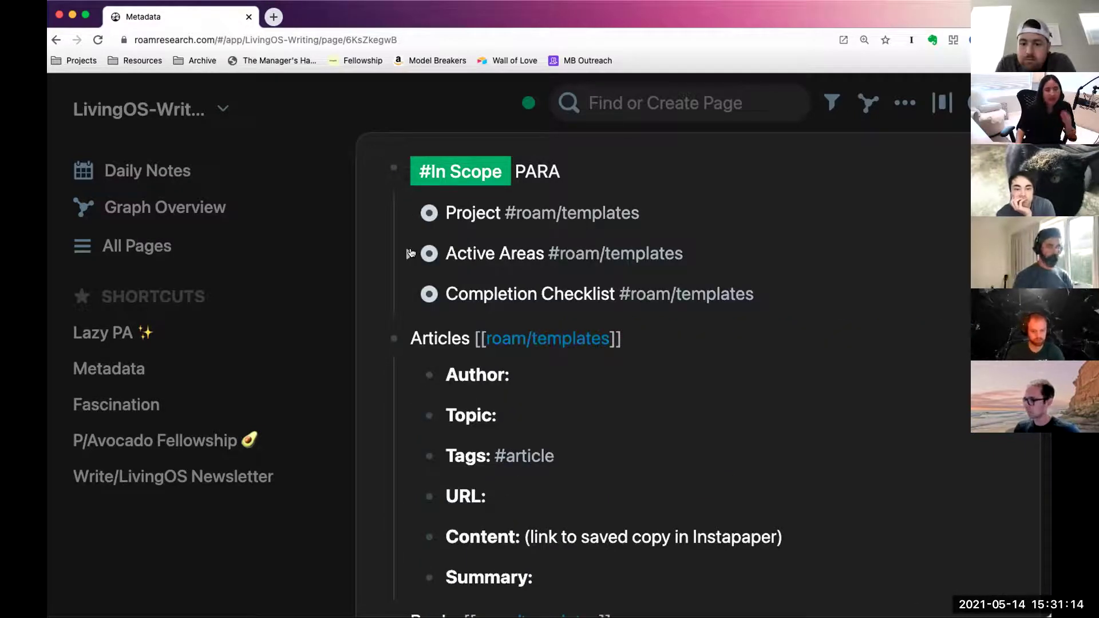
Expand the Active Areas template and examine its Related PAR and Level of Interest attributes.
left_click(410, 253)
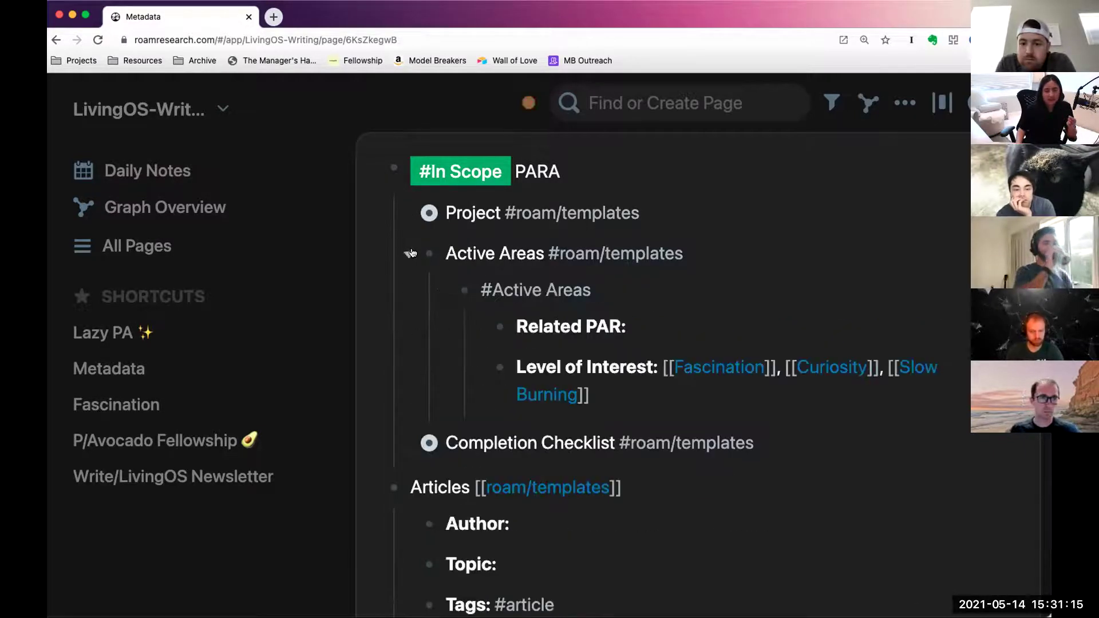
left_click(651, 322)
scroll(650, 322, "down", 1)
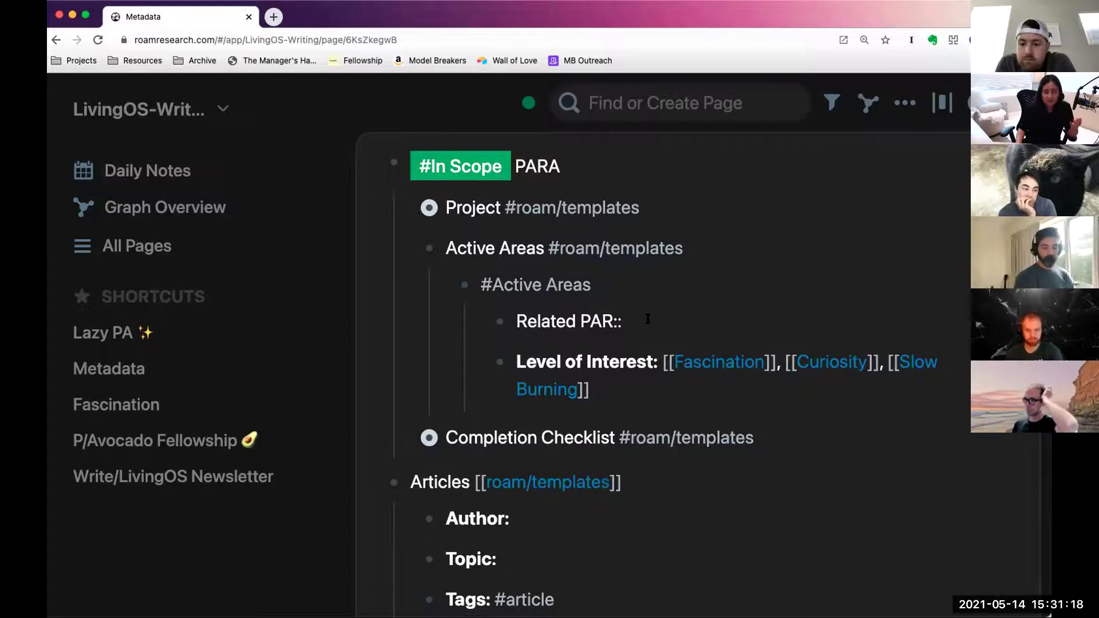
left_click(651, 377)
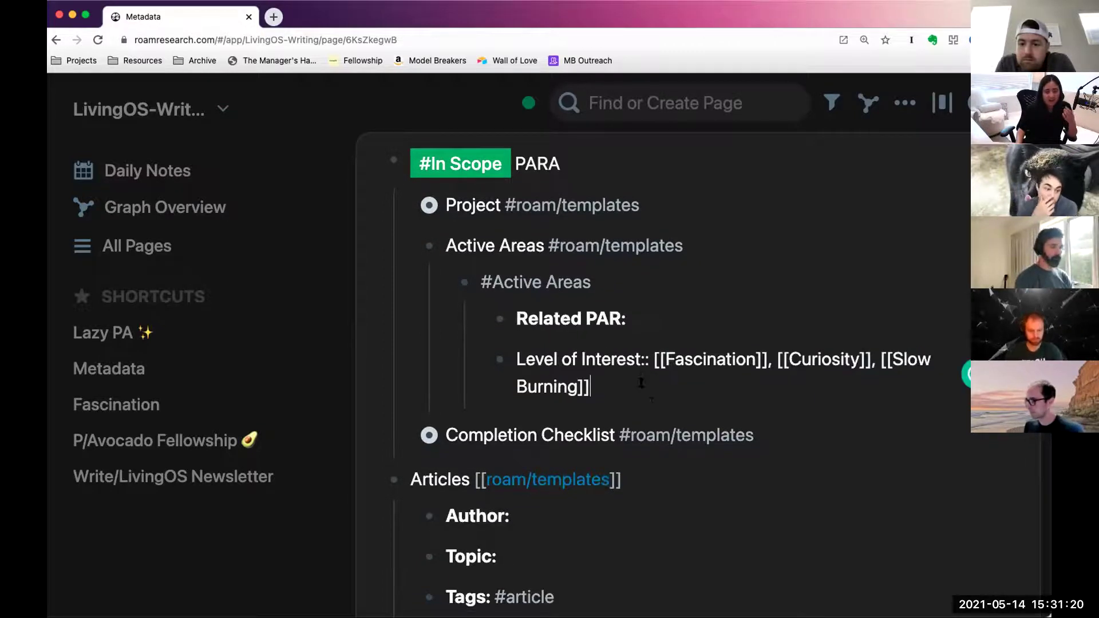
left_click(662, 329)
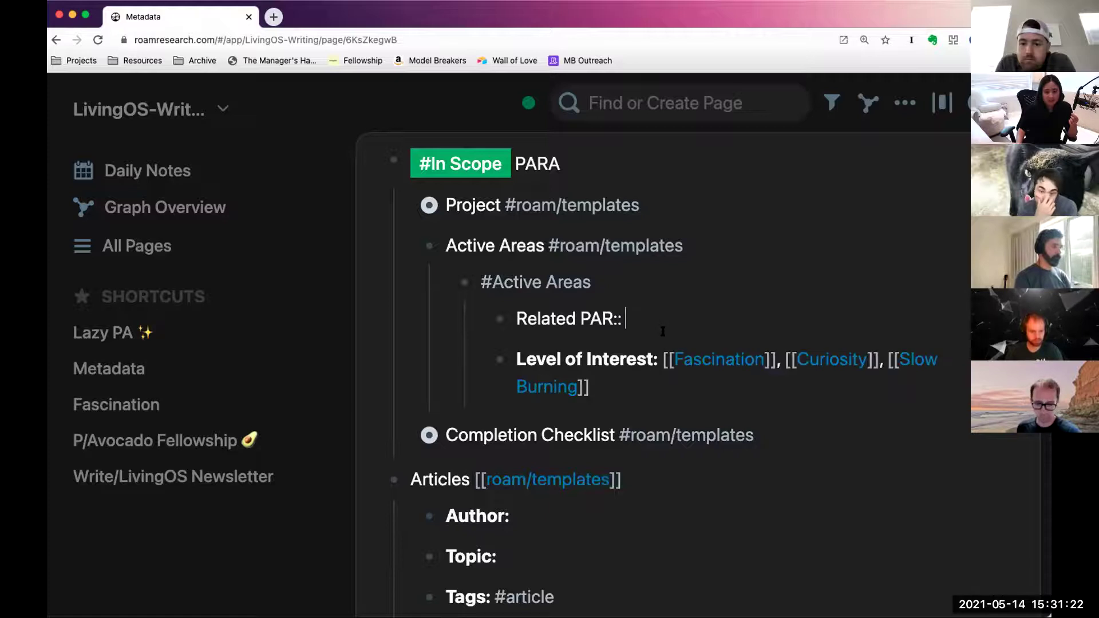
Open the Fascination page from the Level of Interest attribute and examine its linked references from Learn/Build Once, Sell Twice to Metadata.
left_click(706, 370)
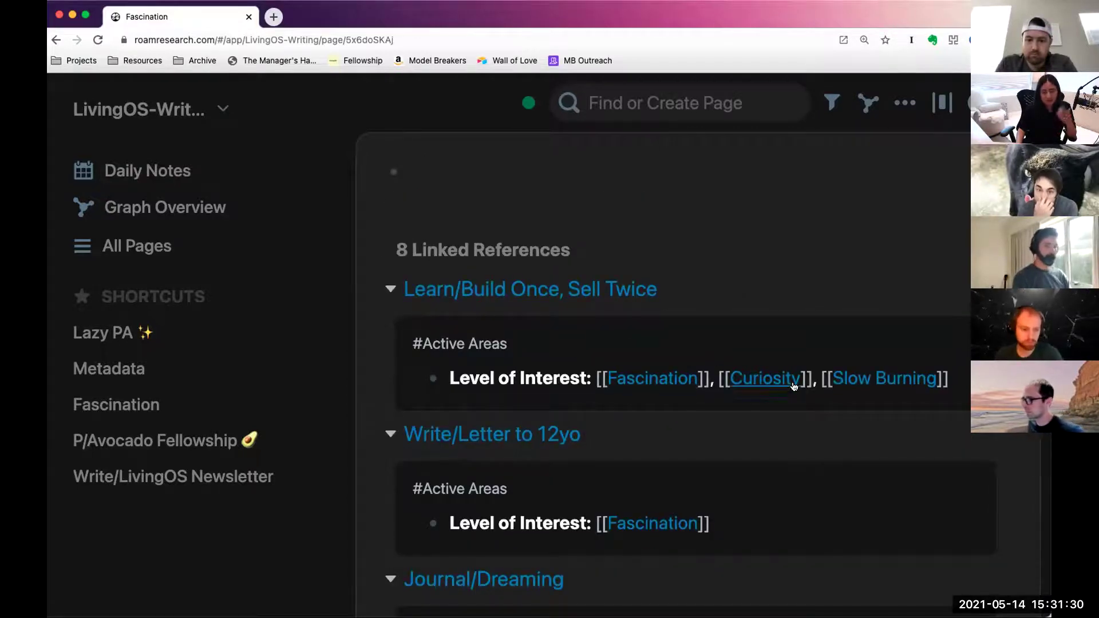
scroll(755, 388, "down", 5)
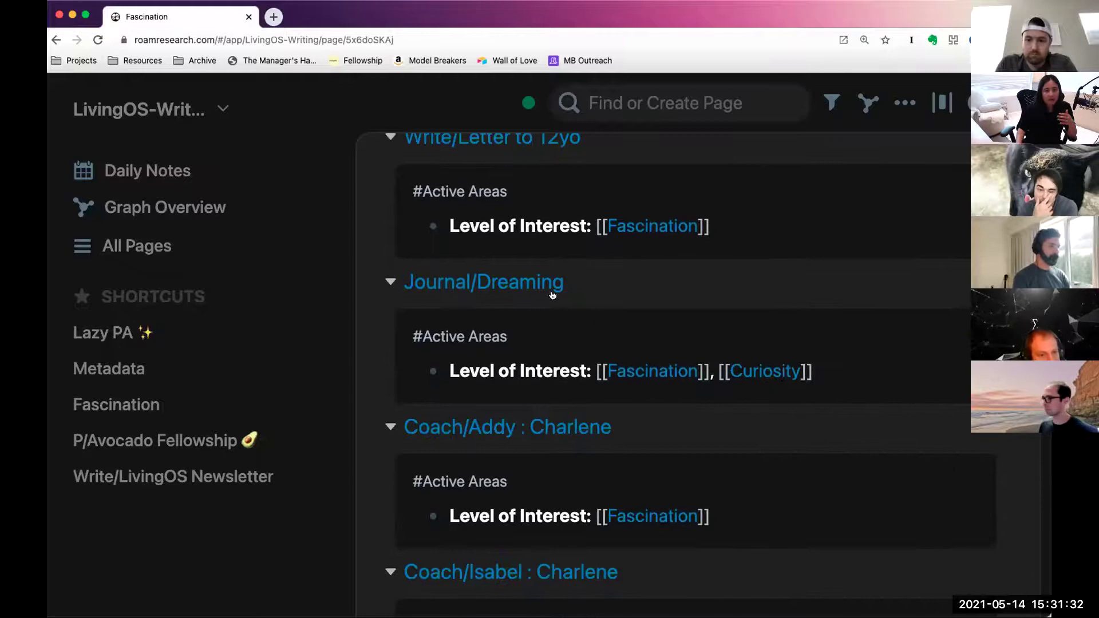
scroll(488, 241, "up", 1)
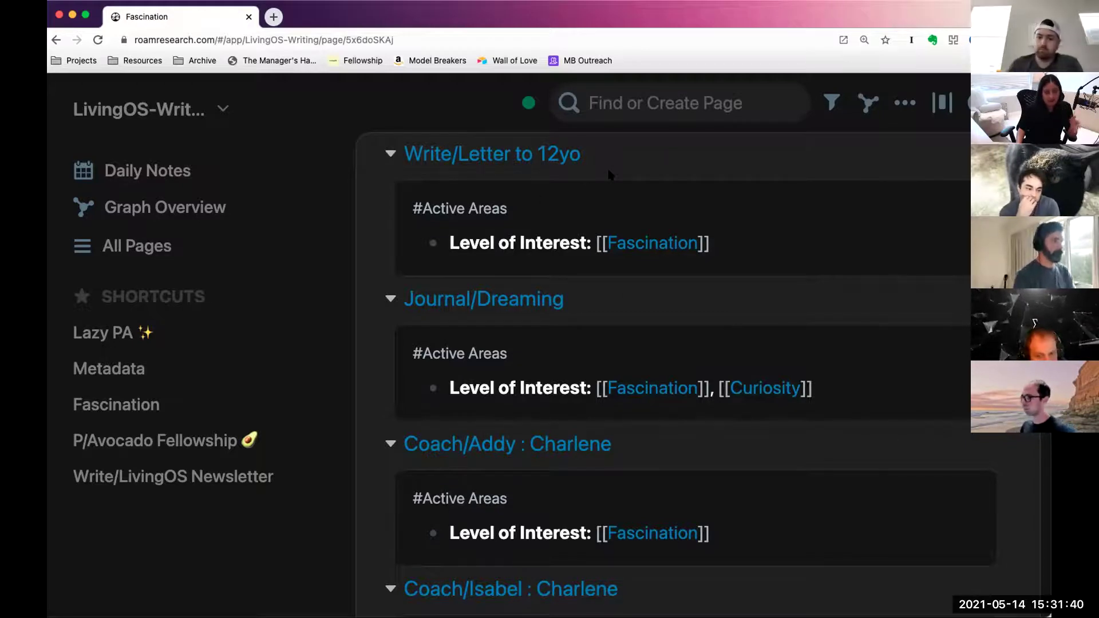
scroll(617, 277, "down", 4)
scroll(617, 307, "down", 2)
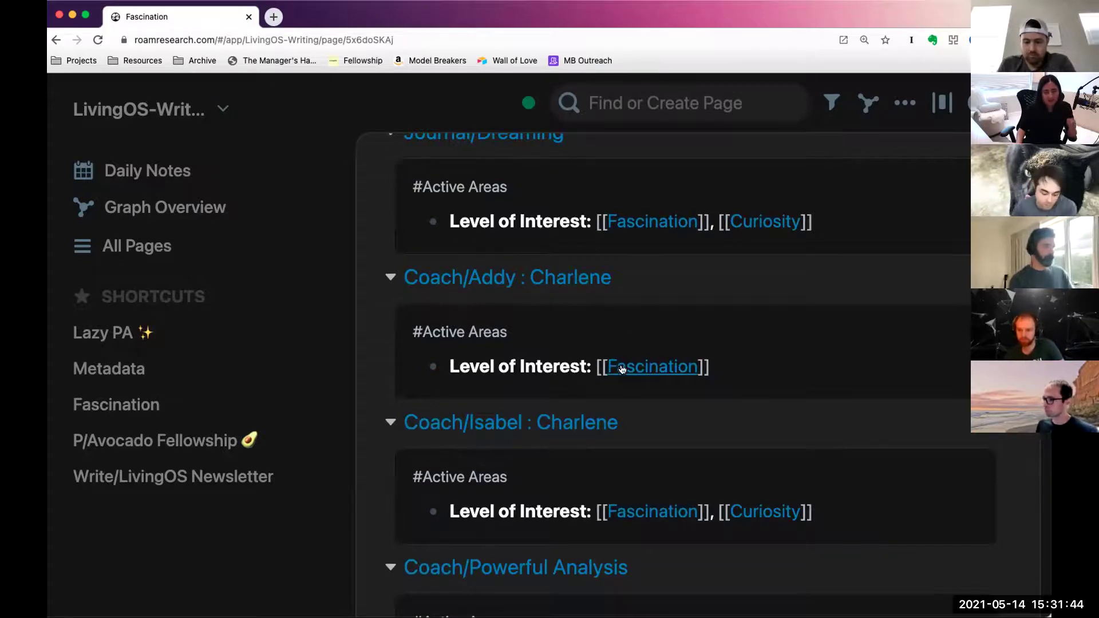
scroll(620, 366, "down", 6)
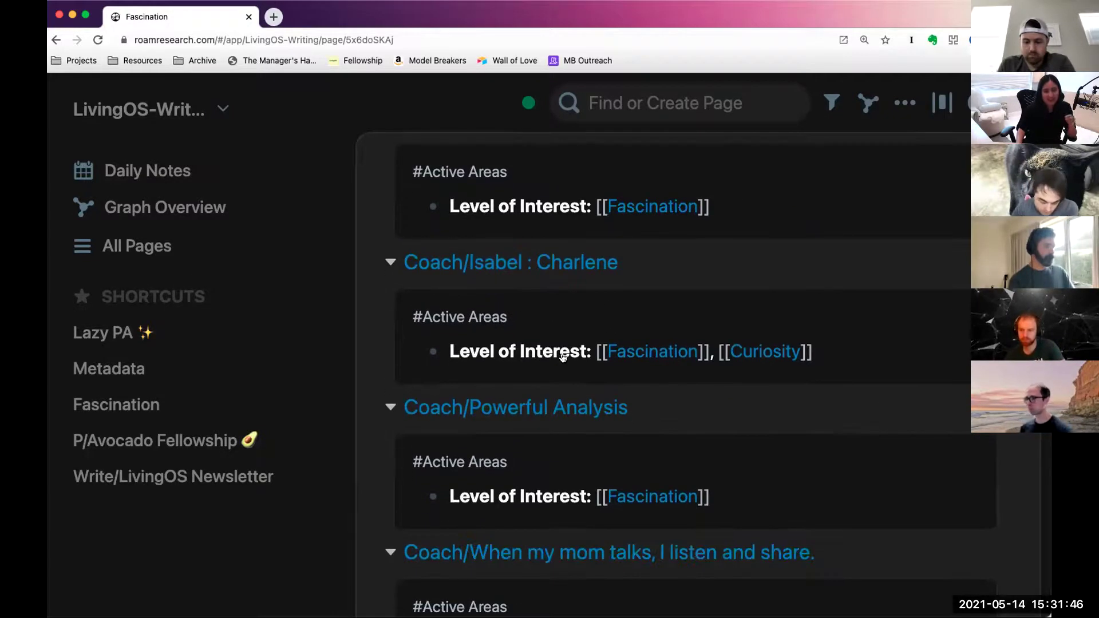
scroll(570, 378, "down", 1)
scroll(582, 403, "down", 3)
scroll(583, 406, "down", 3)
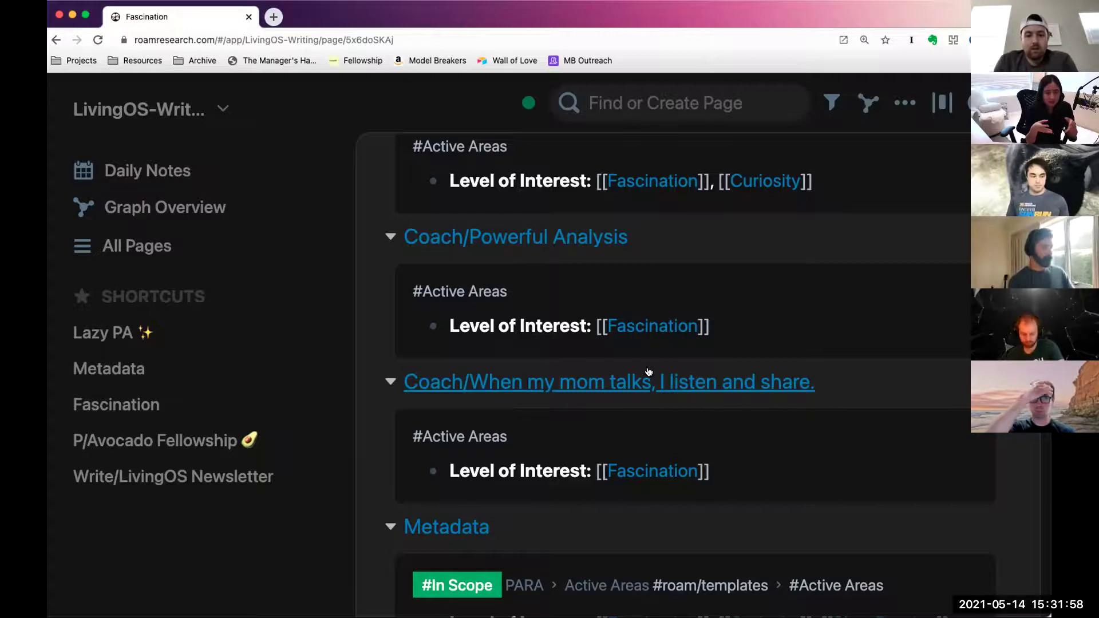
scroll(647, 372, "up", 4)
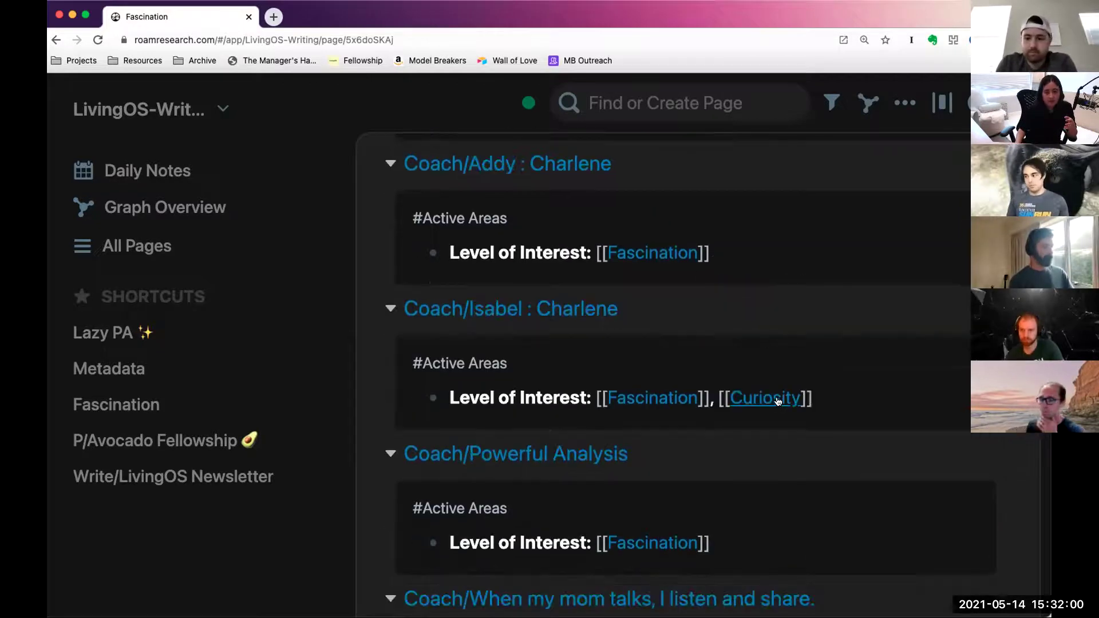
Open the Curiosity page from a Level of Interest attribute and examine its linked references, including Write/LivingOS Newsletter and Learn/Build Once, Sell Twice.
left_click(764, 395)
scroll(538, 265, "up", 1)
scroll(560, 274, "down", 2)
scroll(577, 302, "up", 1)
scroll(579, 306, "up", 6)
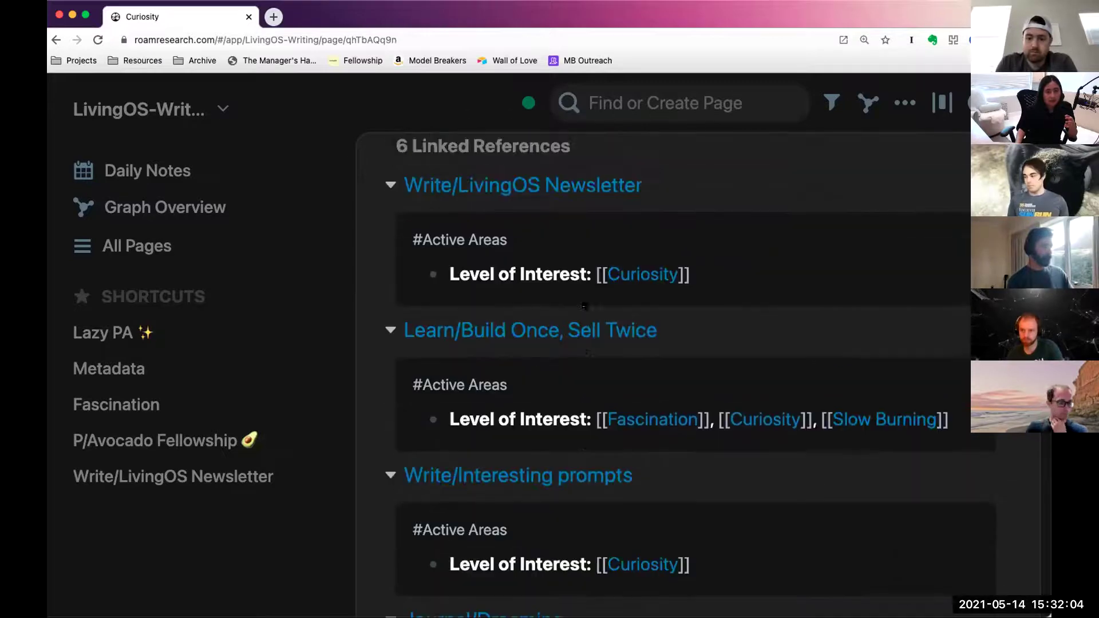
scroll(538, 441, "up", 1)
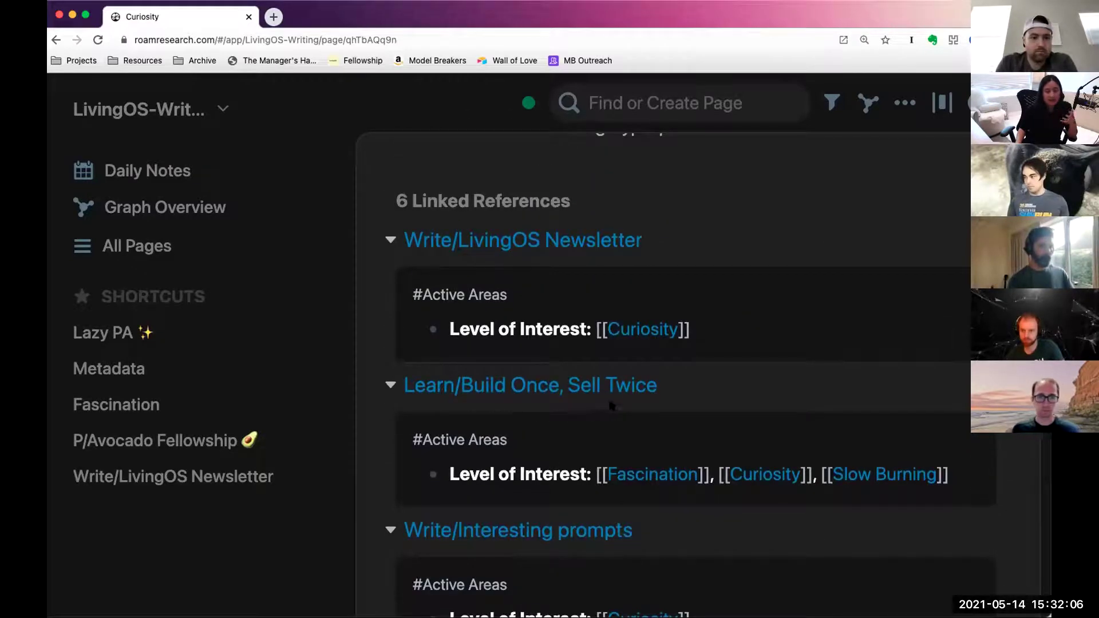
scroll(647, 395, "down", 1)
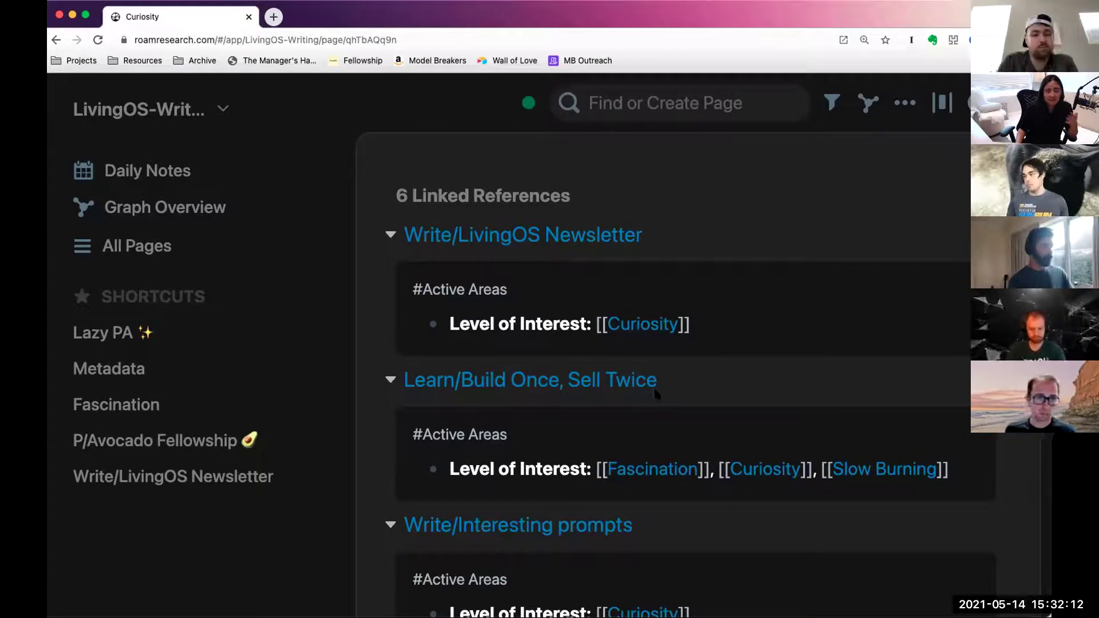
scroll(668, 392, "down", 1)
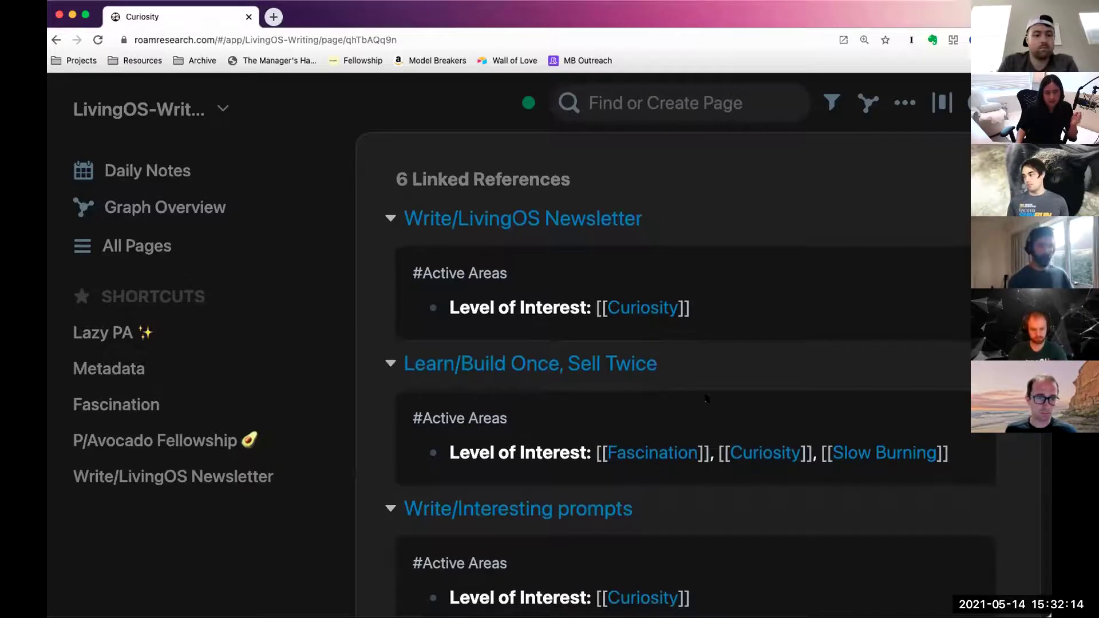
Open the Slow Burning page from the Learn/Build Once, Sell Twice reference and examine its linked references down to Metadata.
left_click(839, 457)
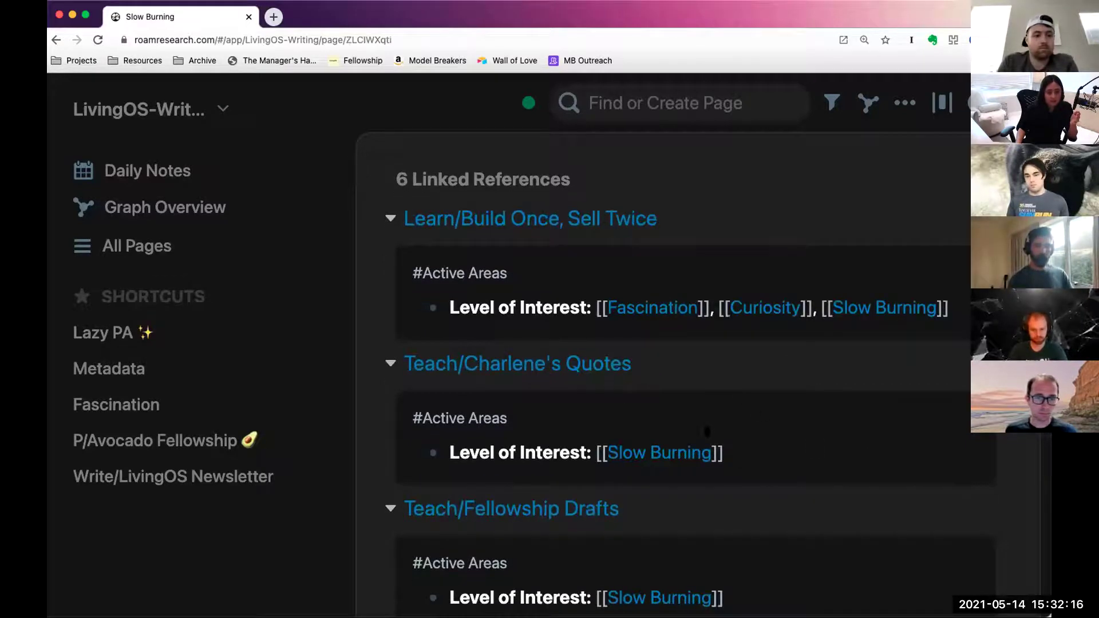
scroll(718, 521, "down", 3)
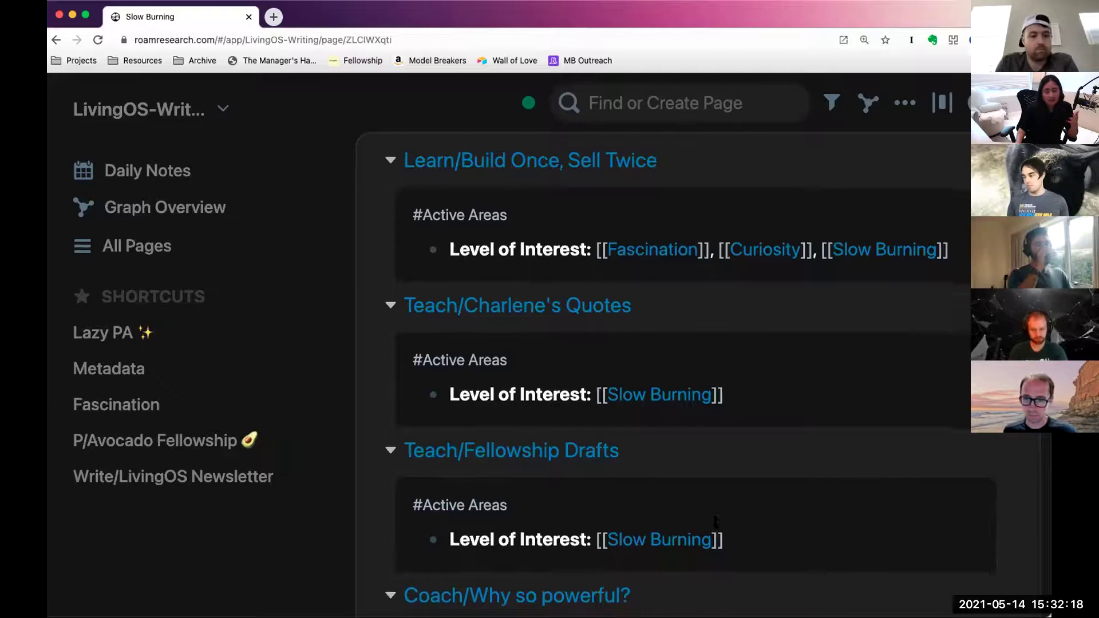
scroll(719, 523, "down", 1)
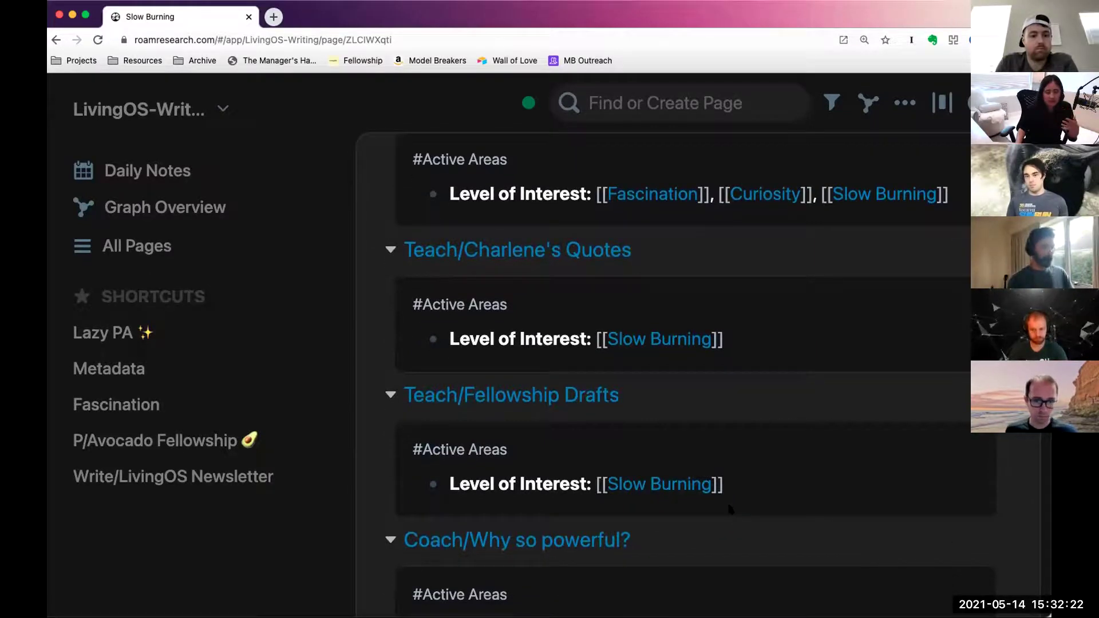
scroll(728, 492, "down", 5)
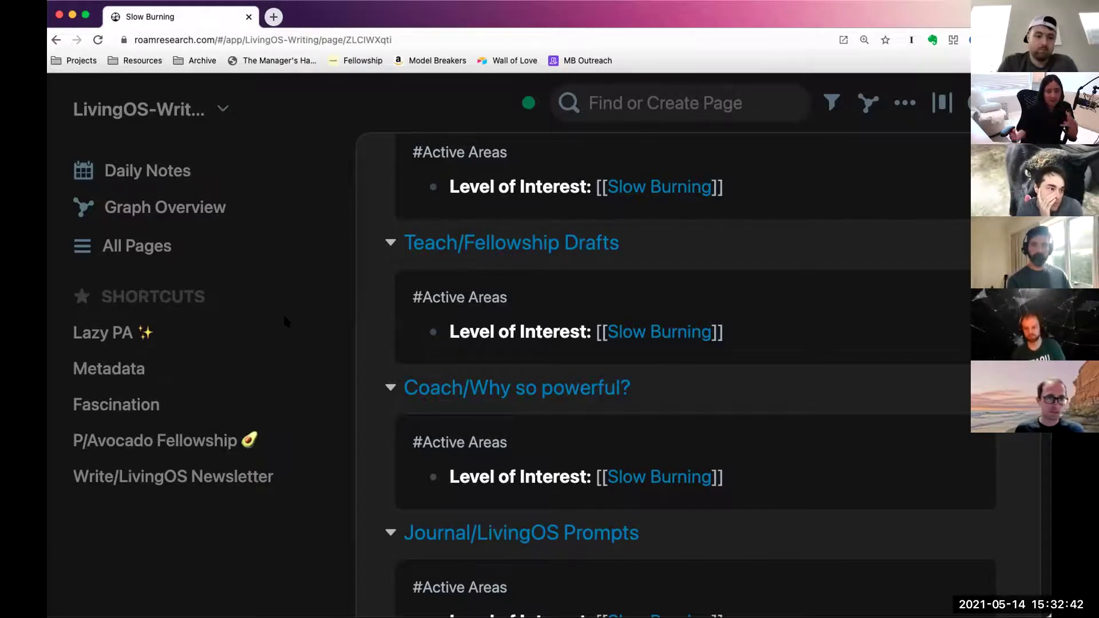
scroll(467, 361, "down", 5)
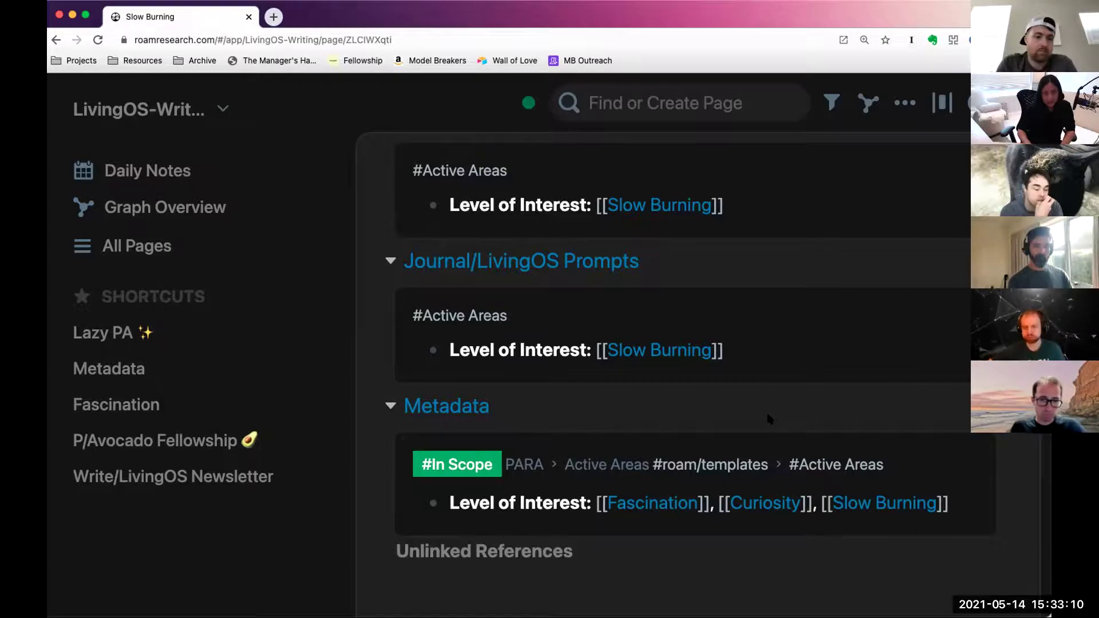
Return to the Metadata page, collapse the Active Areas template, and expand the Completion Checklist template.
key("super+bracketleft")
key("super+bracketleft")
key("super+bracketleft")
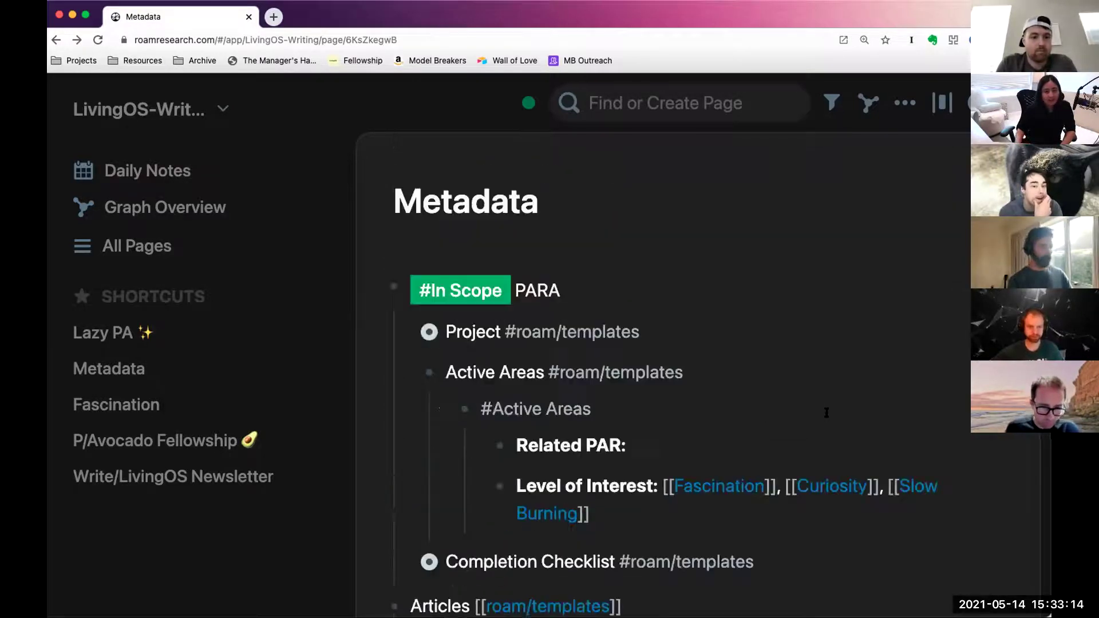
left_click(411, 373)
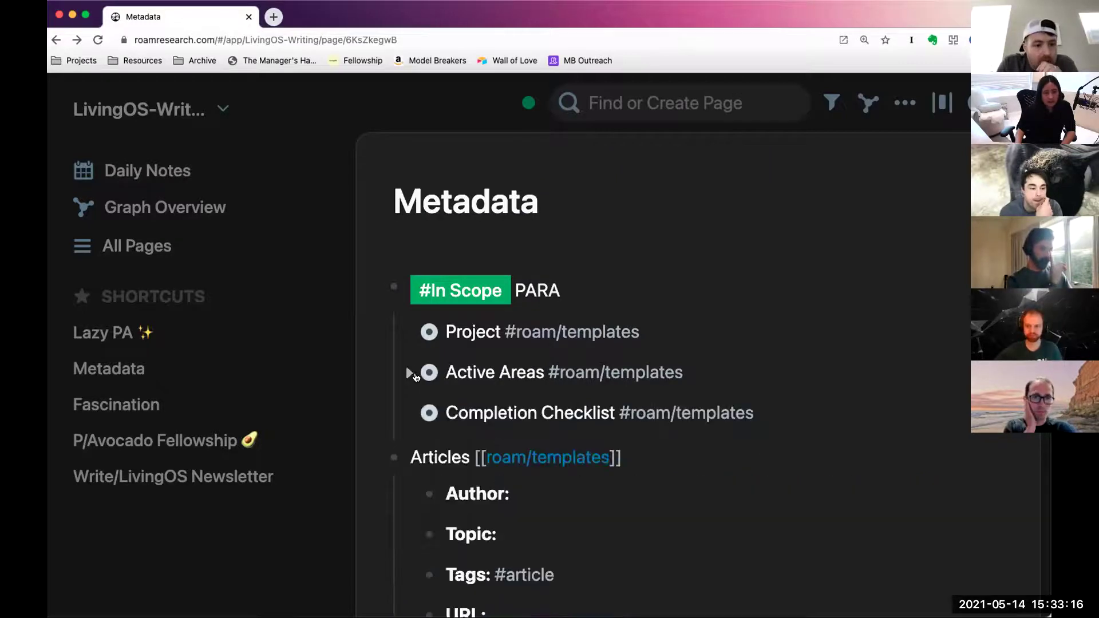
left_click(410, 417)
left_click(859, 469)
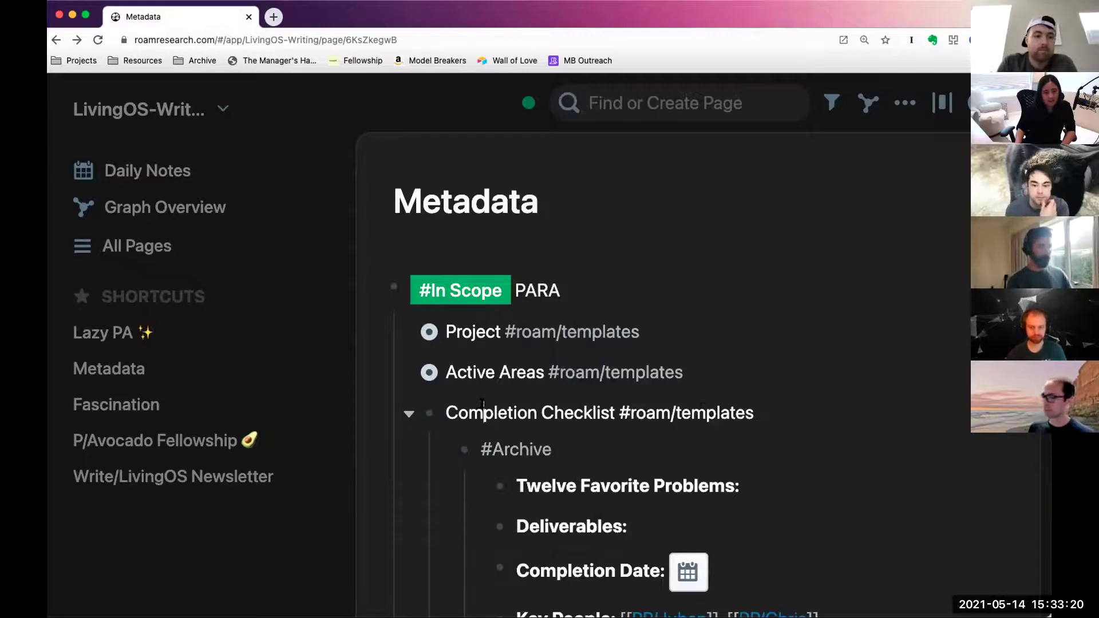
Examine the Completion Checklist attributes under #Archive, from Twelve Favorite Problems and Deliverables to Feelings.
scroll(859, 469, "down", 2)
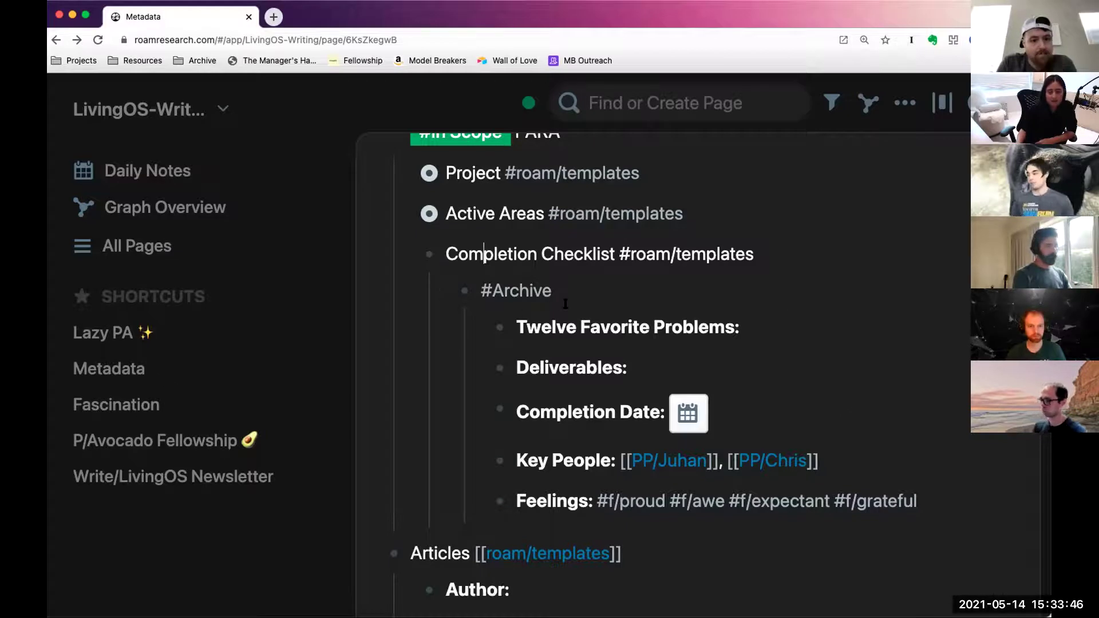
left_click(759, 330)
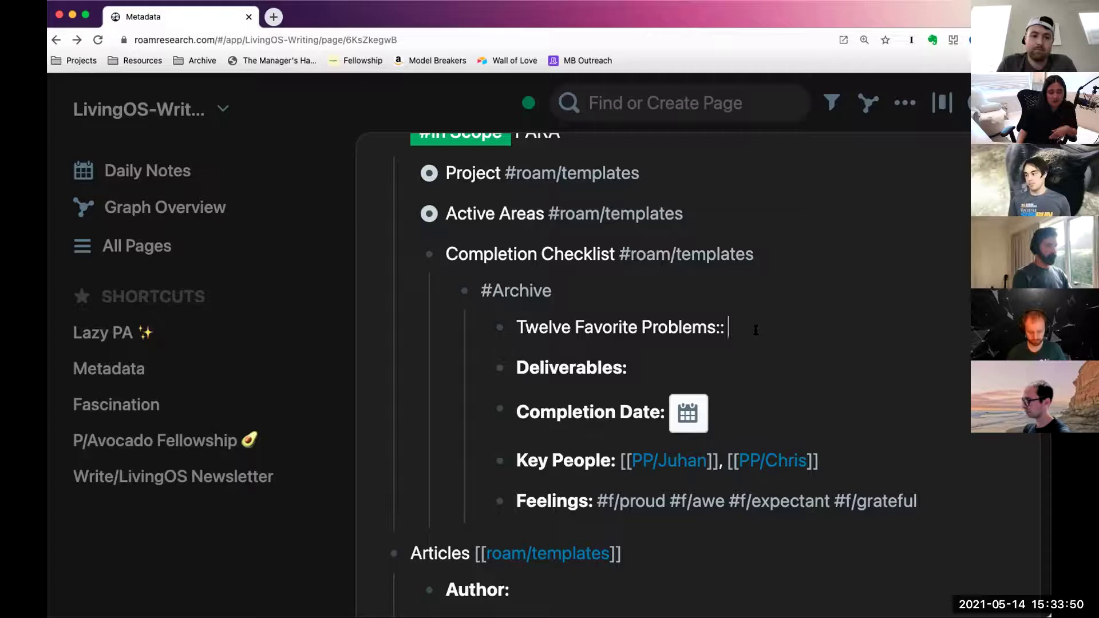
left_click(657, 375)
scroll(657, 376, "down", 3)
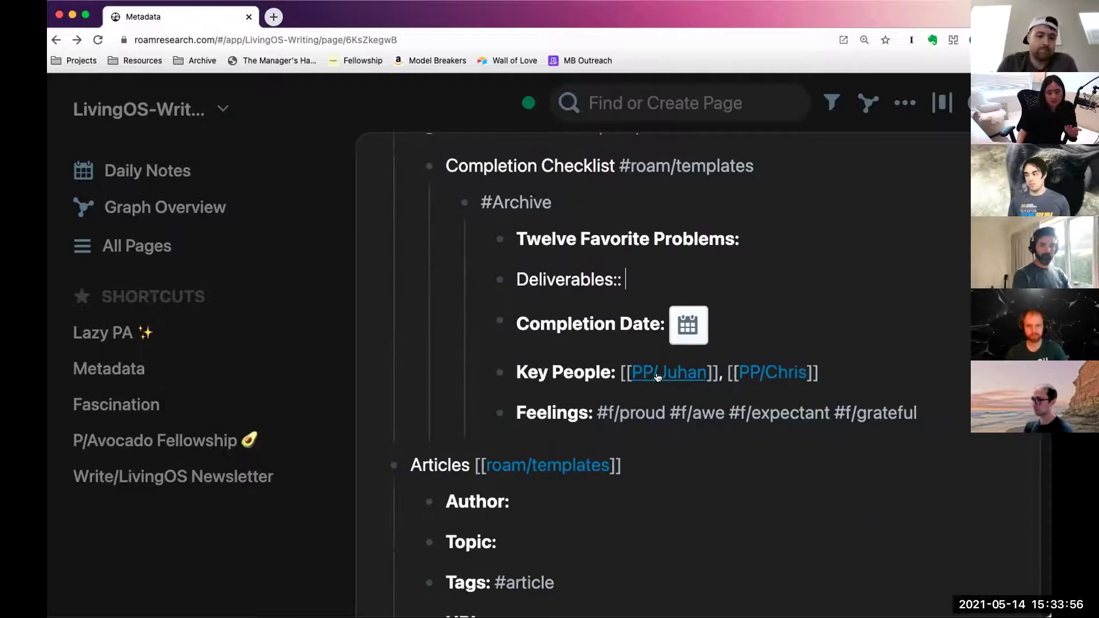
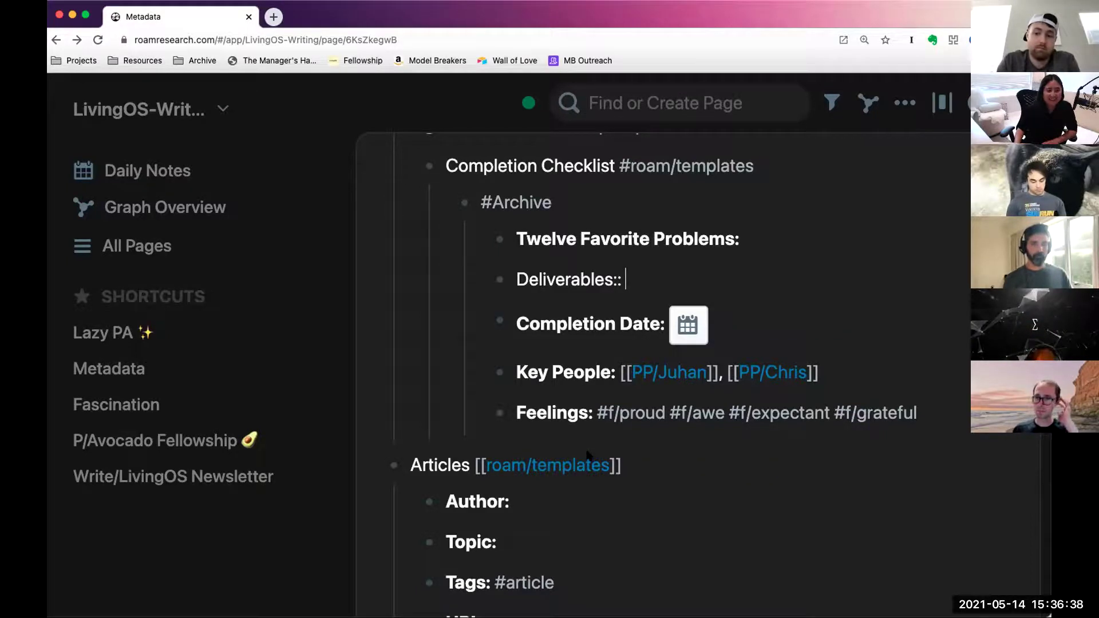
Open the Completion Date attribute's page, and return to the P/Projects list on the Lazy PA page.
left_click(533, 325)
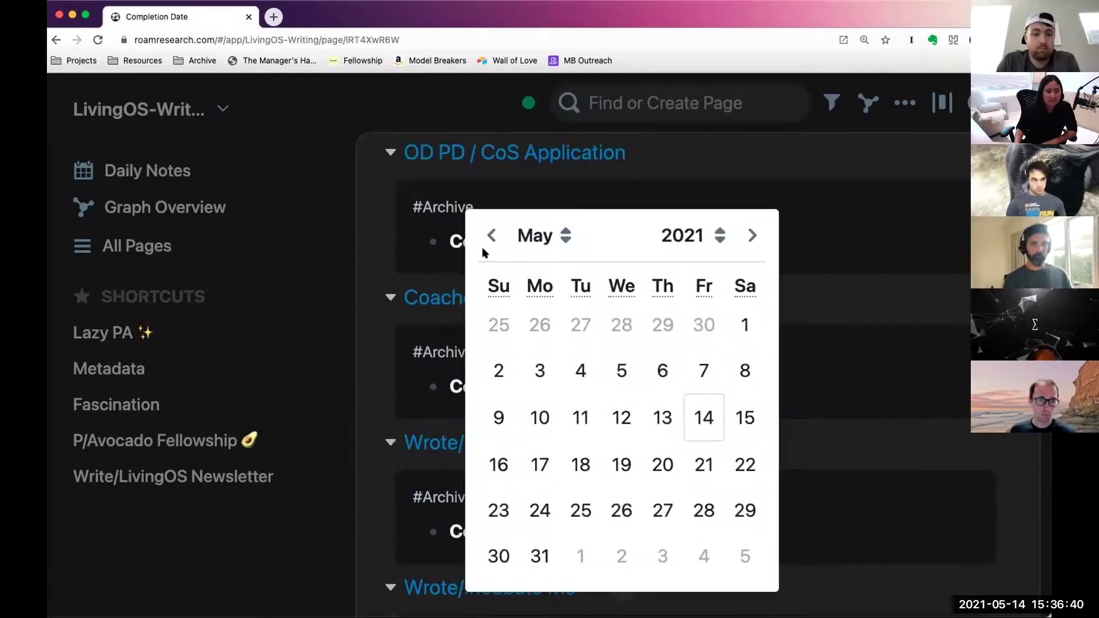
left_click(302, 254)
left_click(100, 332)
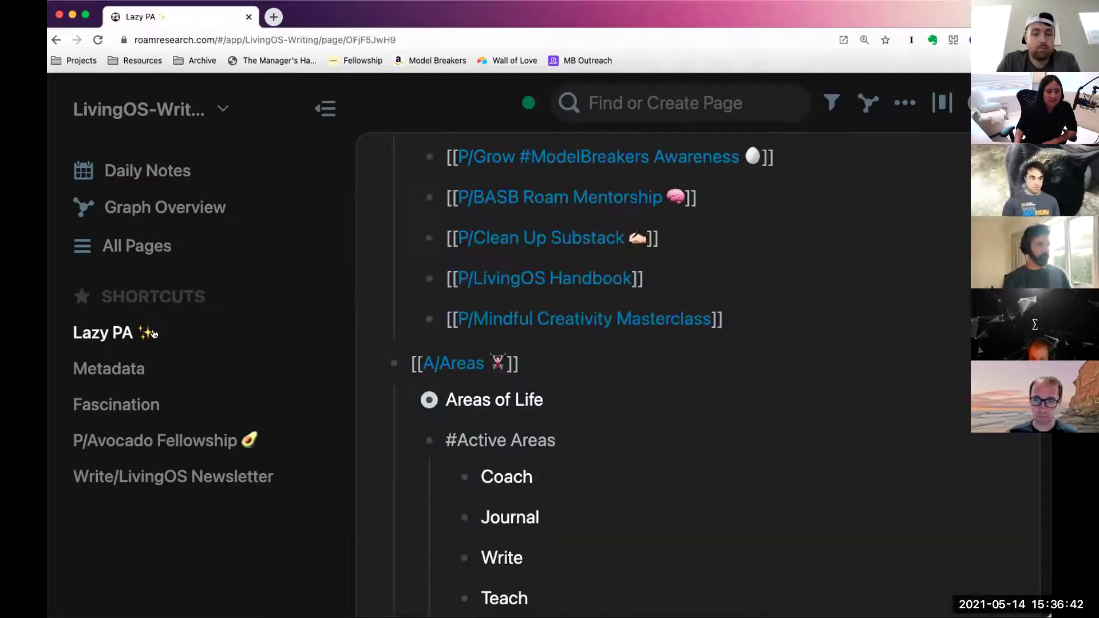
scroll(544, 360, "up", 5)
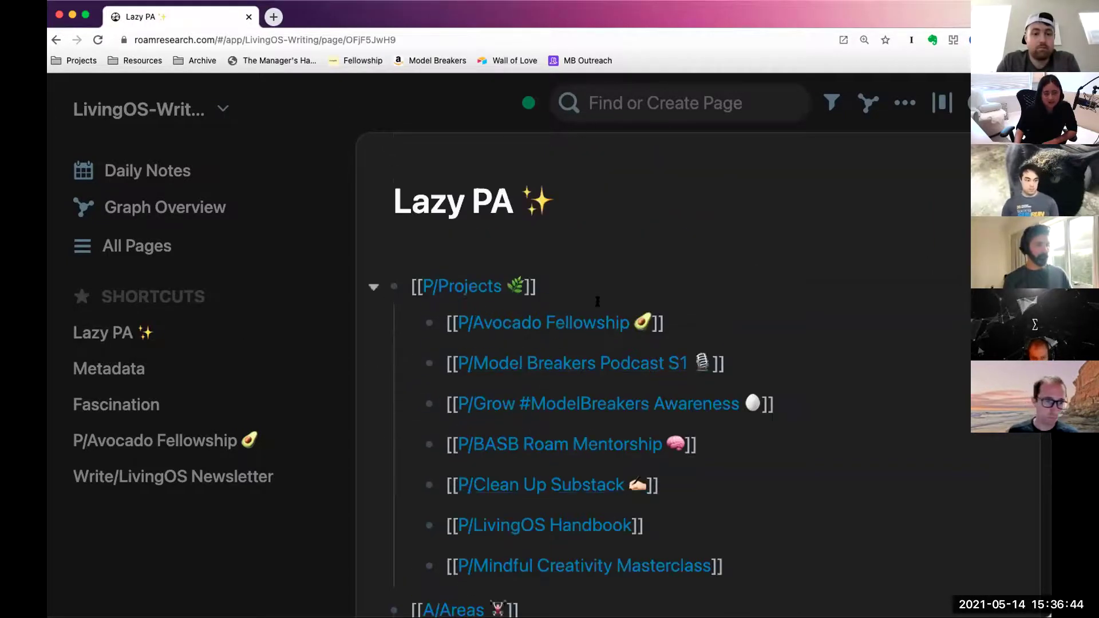
Review the Lazy PA outline from P/Projects through A/Areas and #Active Areas down to #Archive.
scroll(658, 481, "down", 8)
scroll(515, 403, "down", 3)
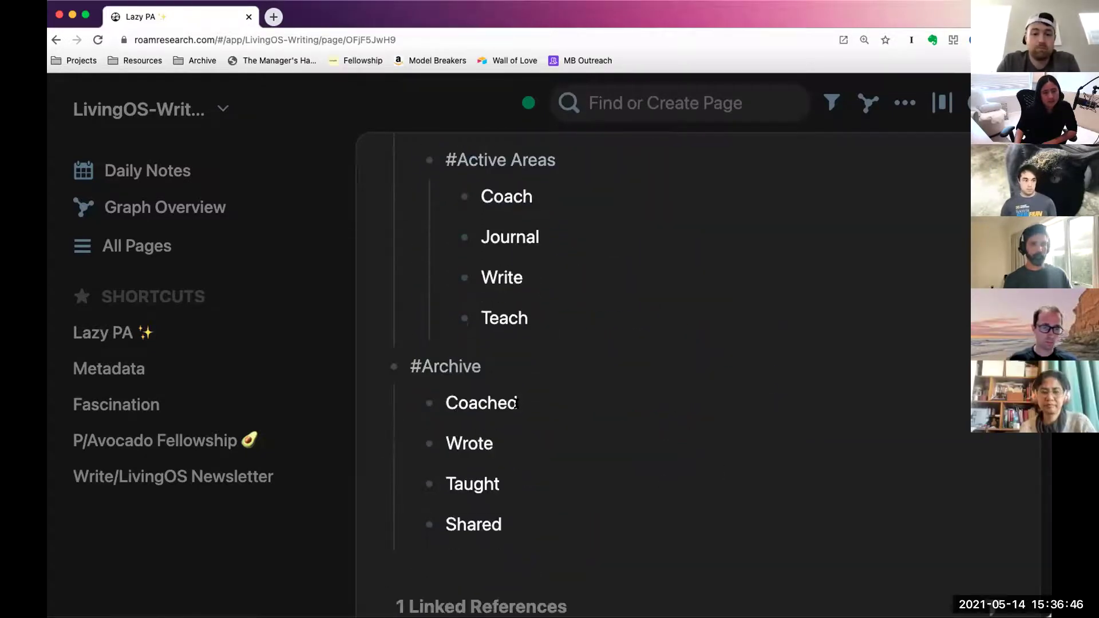
scroll(544, 395, "up", 4)
scroll(552, 397, "up", 3)
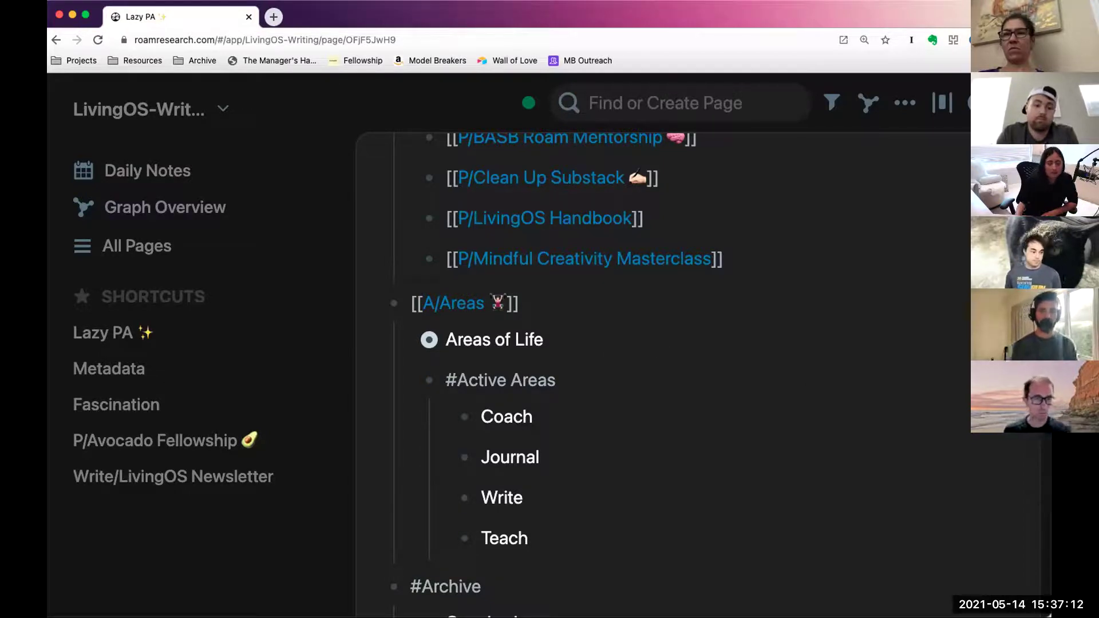
scroll(620, 337, "up", 5)
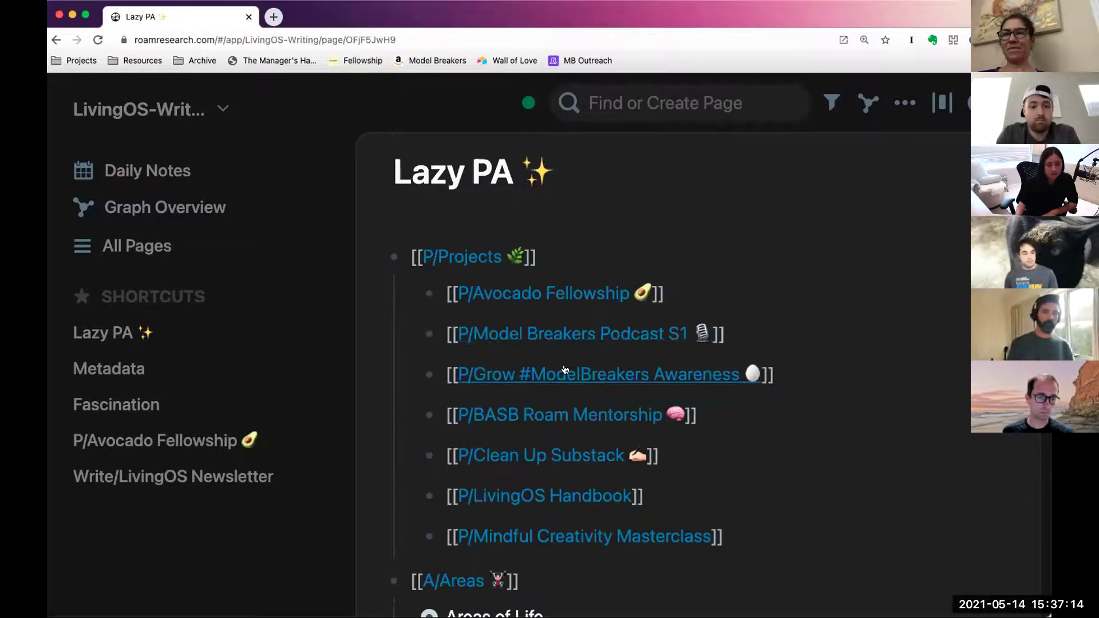
Open the Due Date attribute's page from P/Avocado Fellowship and filter its linked references to include Project.
left_click(544, 299)
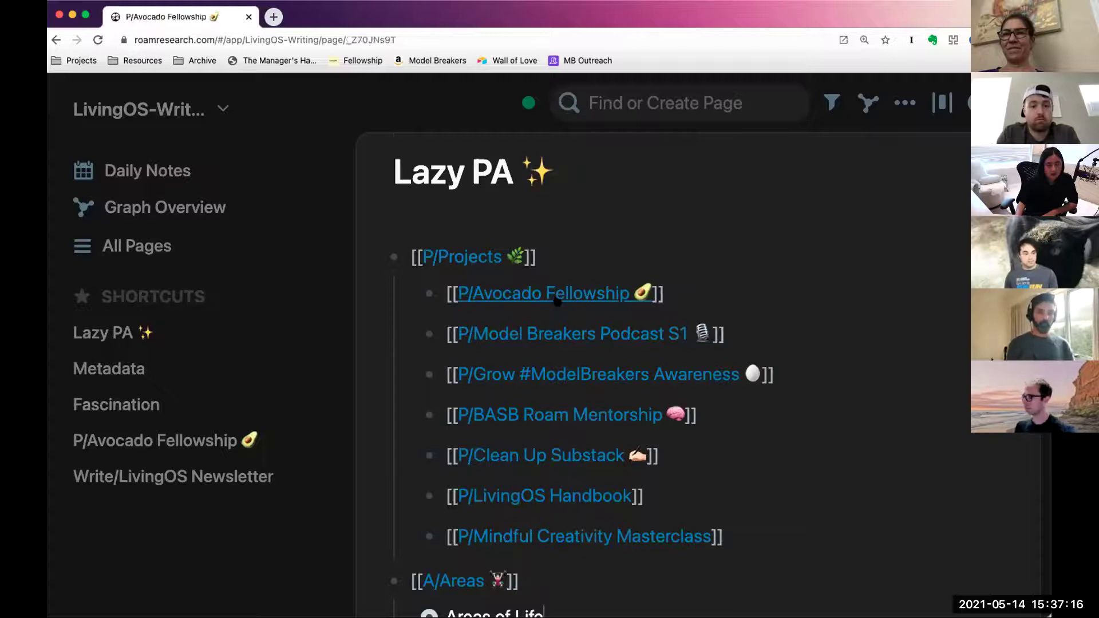
left_click(478, 293)
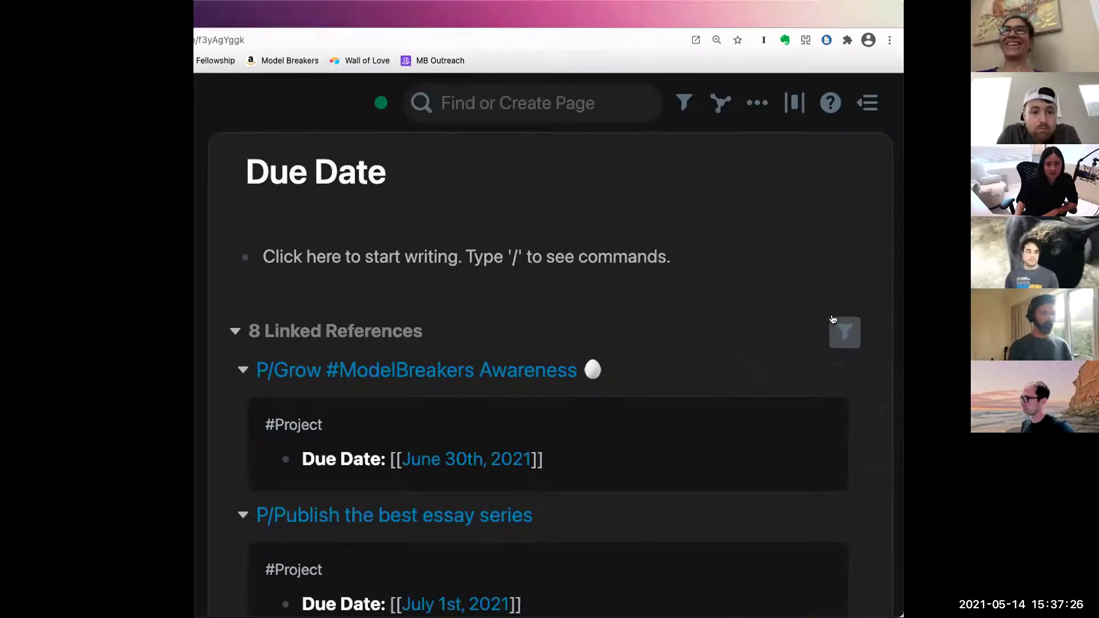
left_click(844, 331)
left_click(827, 284)
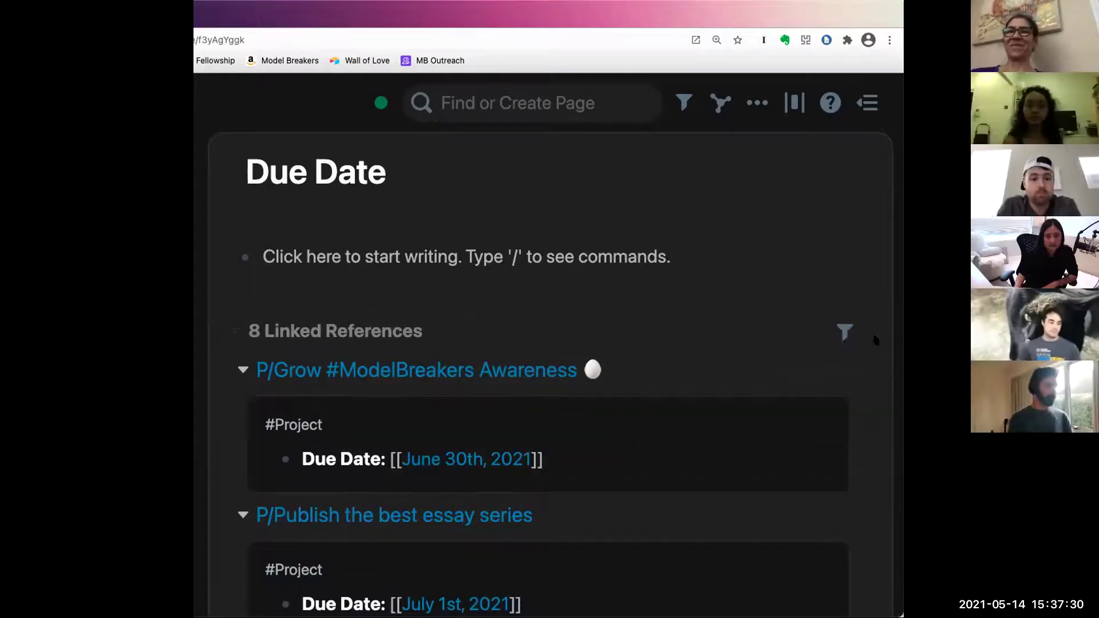
left_click(844, 332)
left_click(312, 516)
left_click(644, 258)
scroll(637, 435, "down", 15)
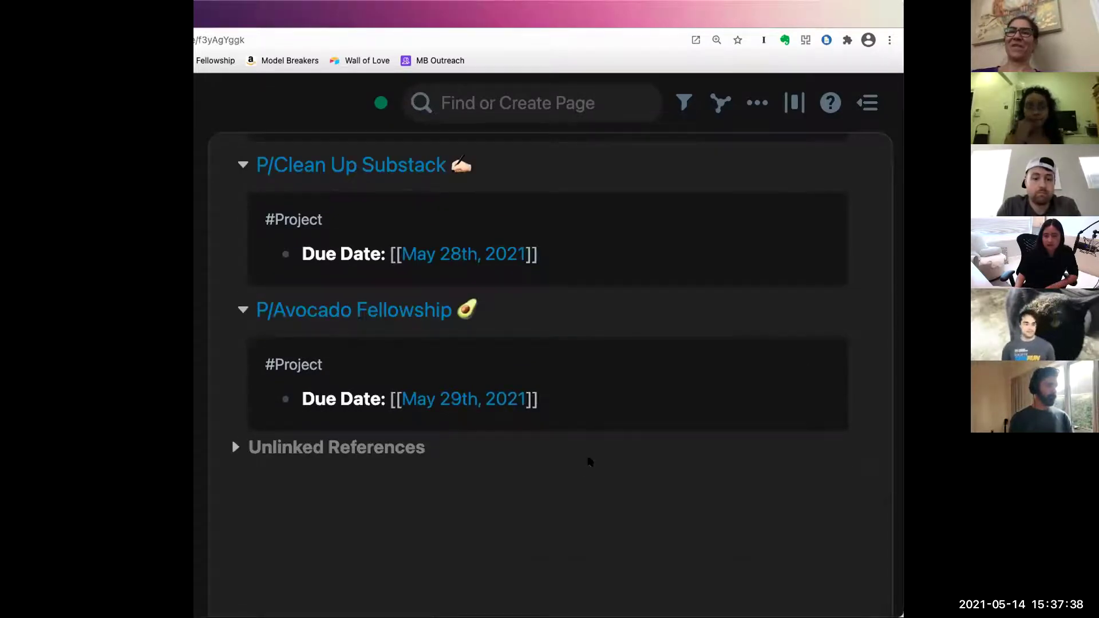
scroll(590, 462, "up", 15)
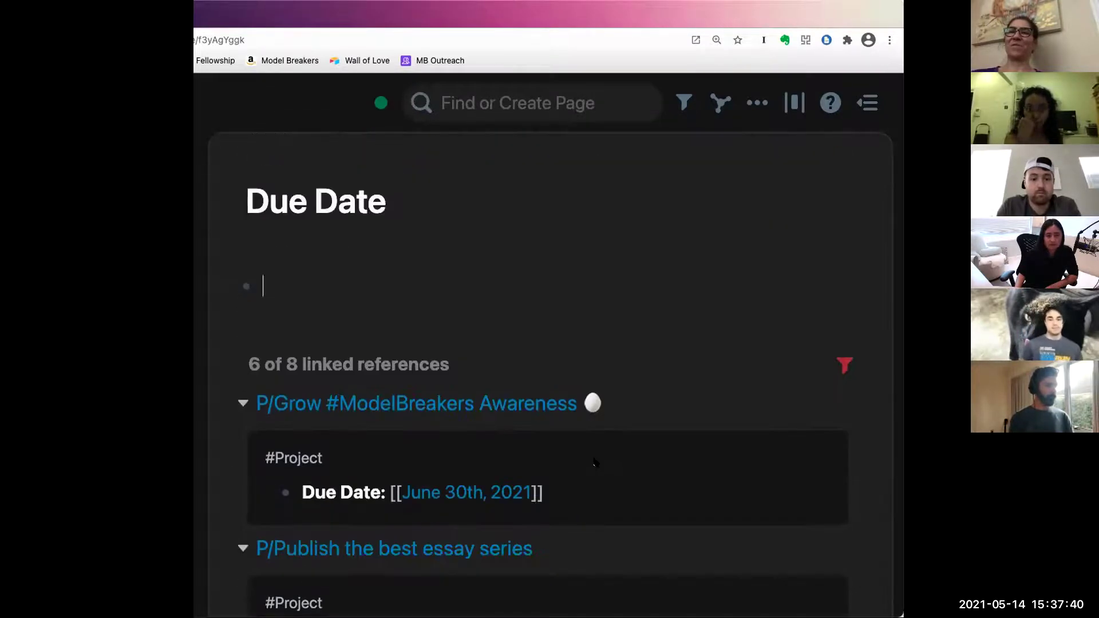
Try applying the Project filter to the whole graph, and clear it from the graph.
left_click(850, 365)
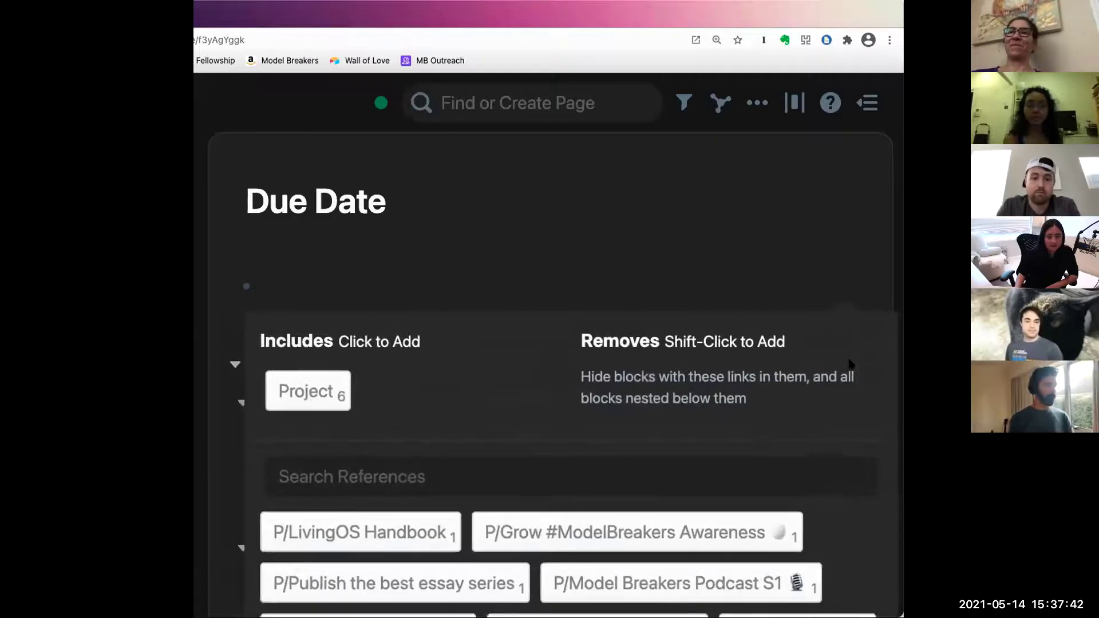
mouse_move(351, 370)
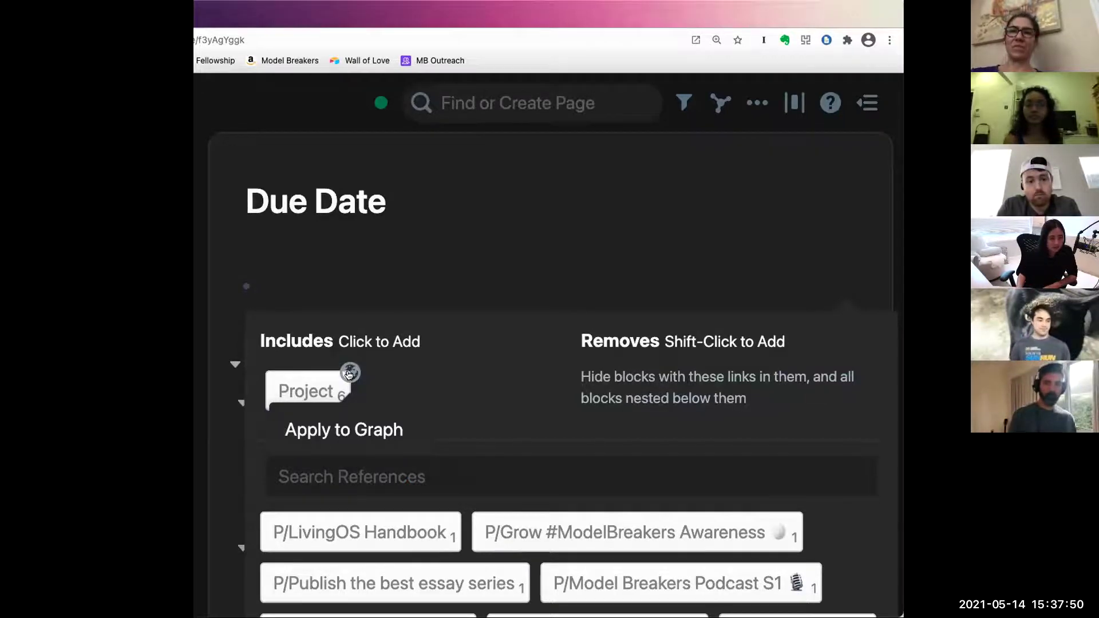
left_click(350, 374)
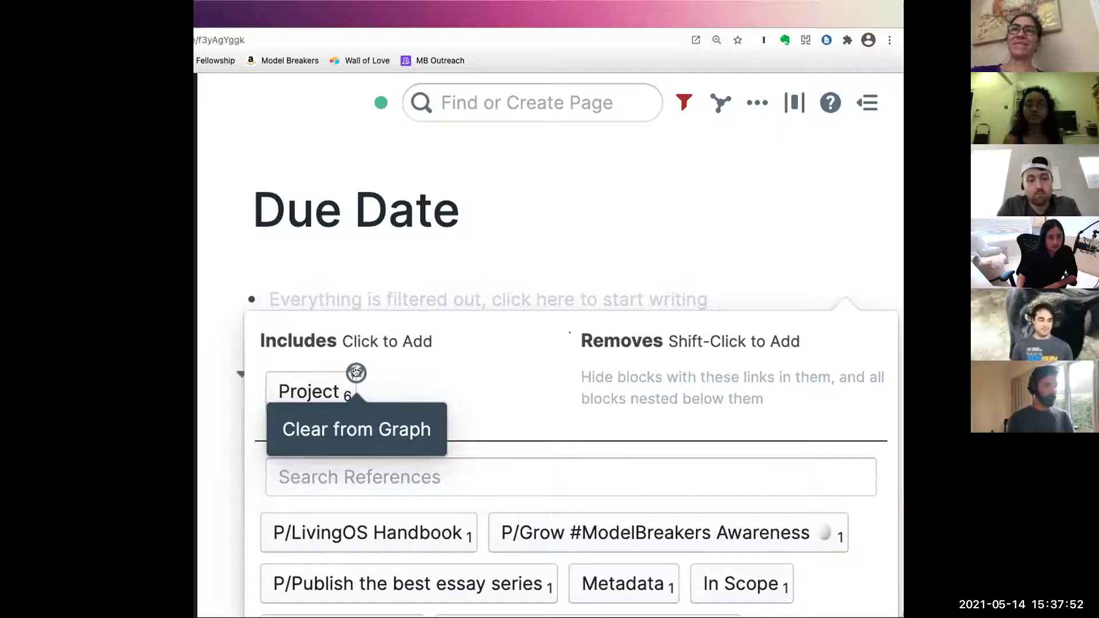
left_click(359, 373)
left_click(433, 269)
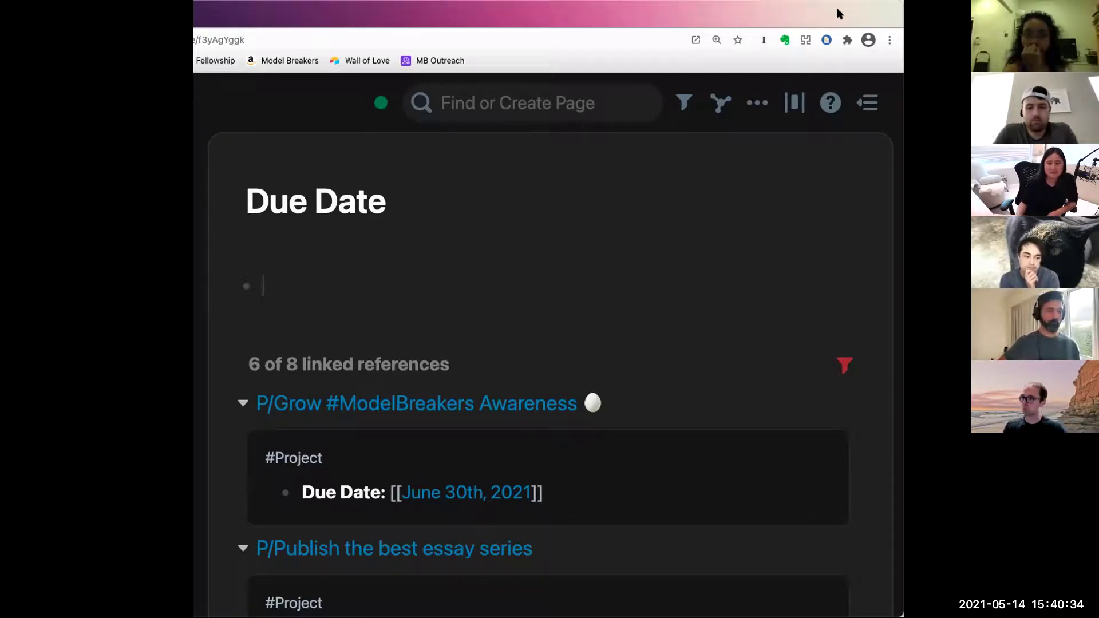
left_click_drag(837, 8, 987, 8)
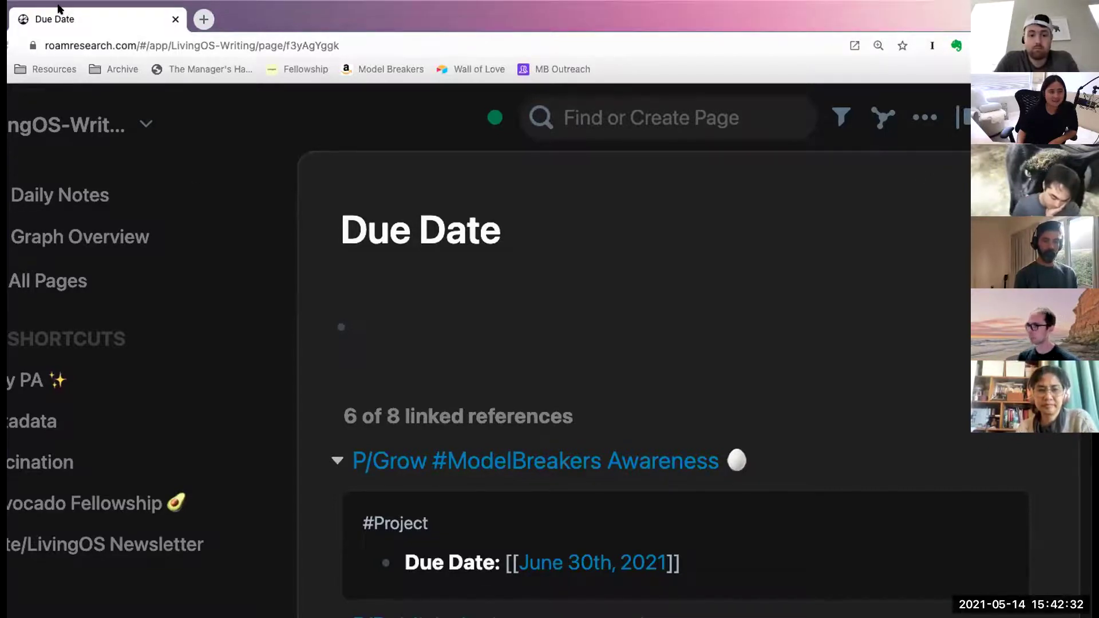
left_click(367, 327)
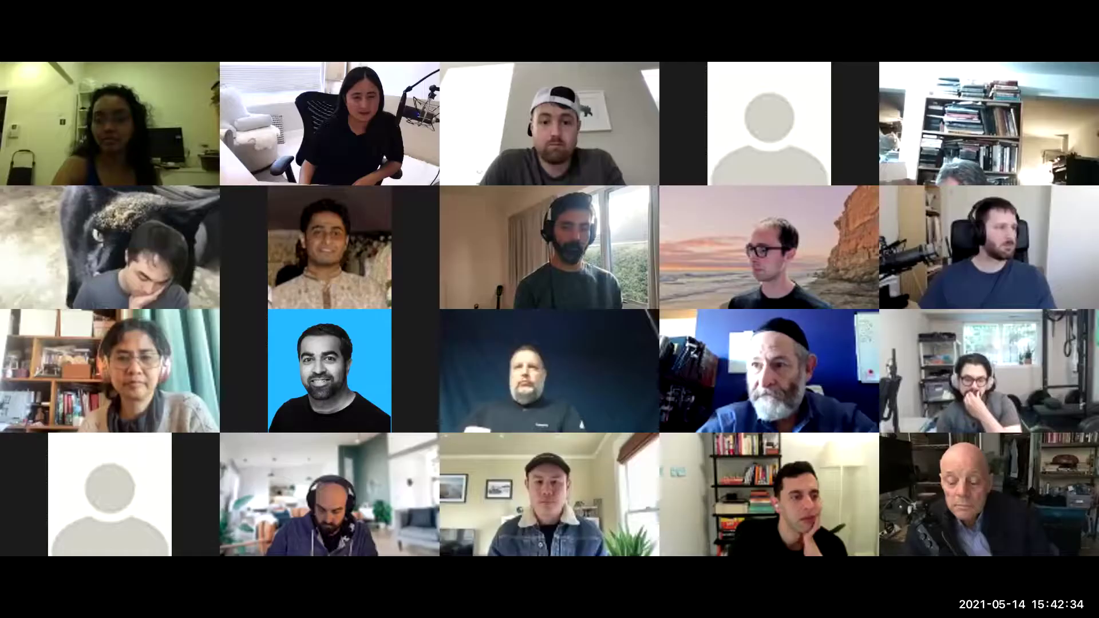
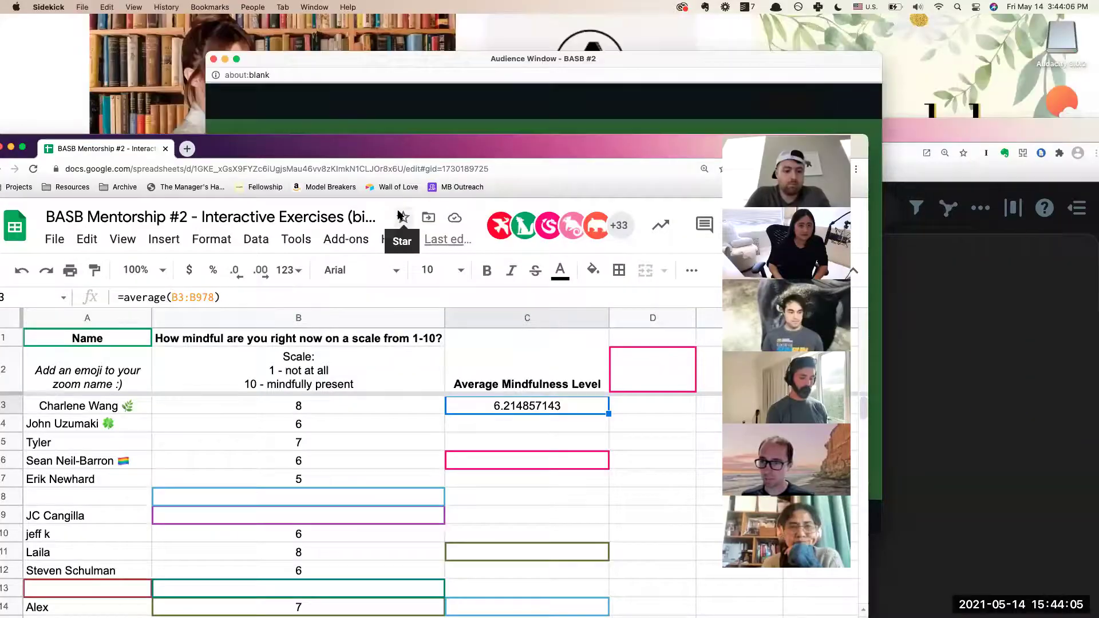
Switch to the BASB Mentorship #2 spreadsheet in Google Sheets and skim the project entries on the Design Your Project sheet.
left_click_drag(361, 147, 490, 69)
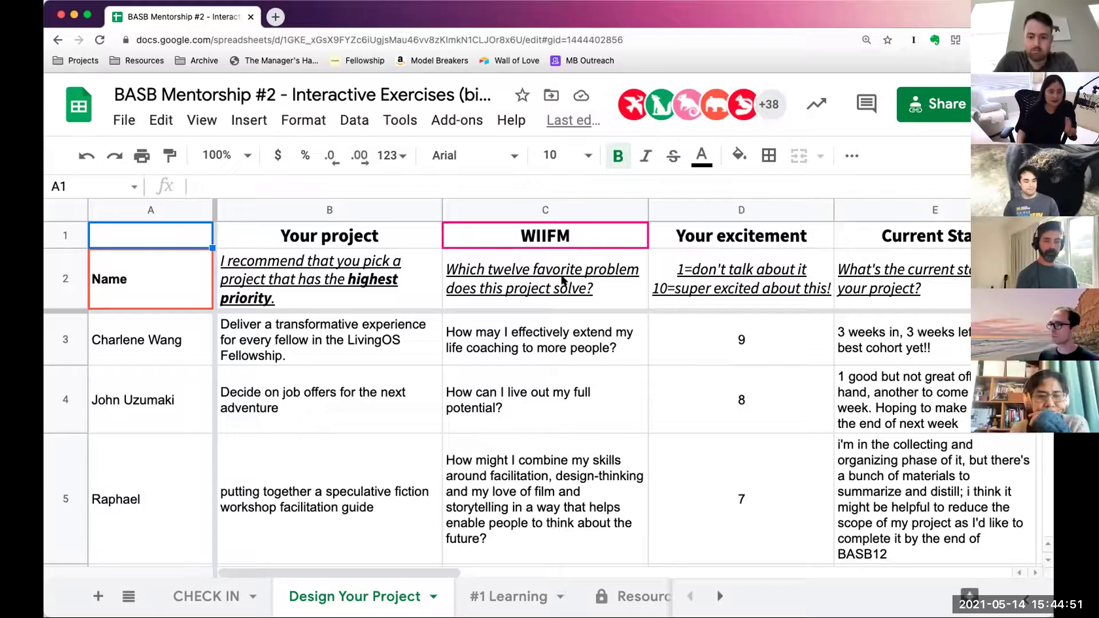
scroll(241, 460, "down", 5)
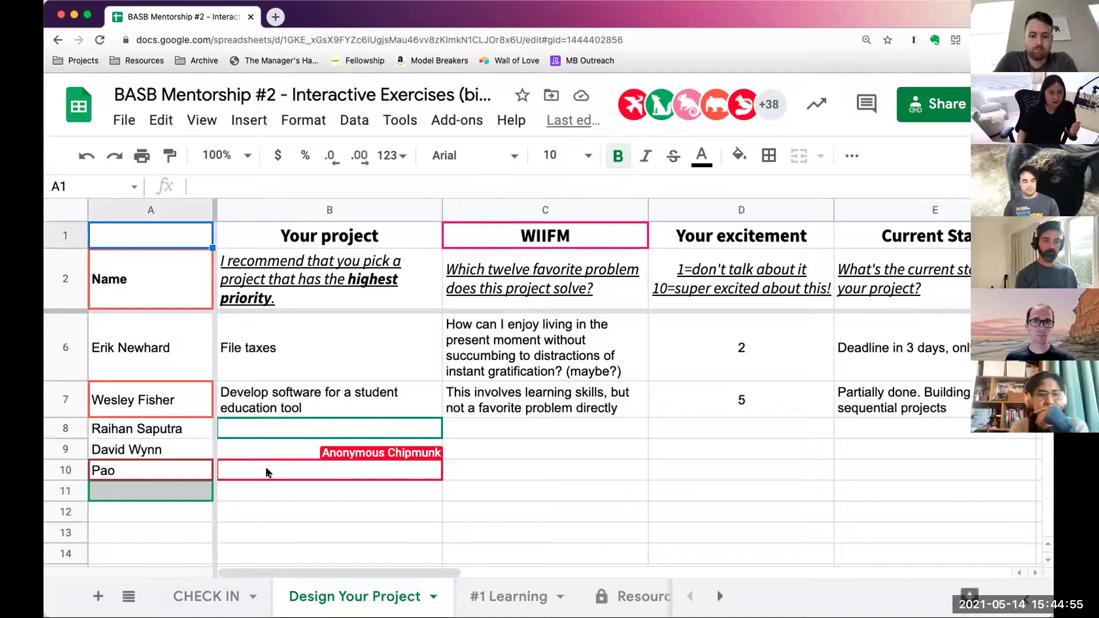
scroll(267, 472, "up", 4)
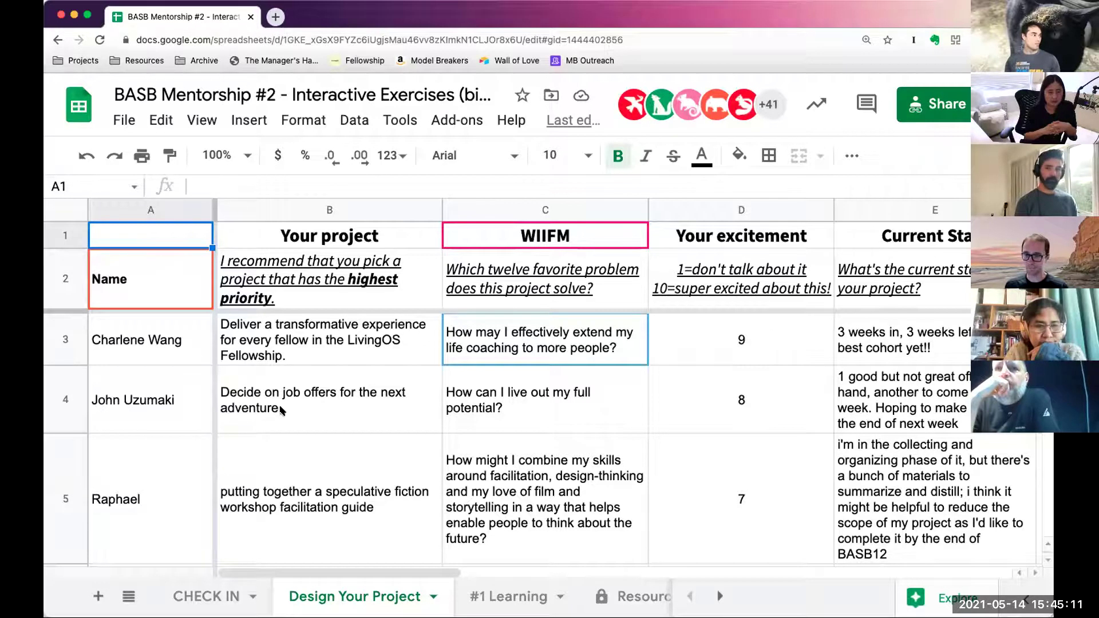
Review the Your project entries from the speculative fiction workshop guide, File taxes and Redesign my BASB to the TameFlow course.
scroll(292, 424, "down", 1)
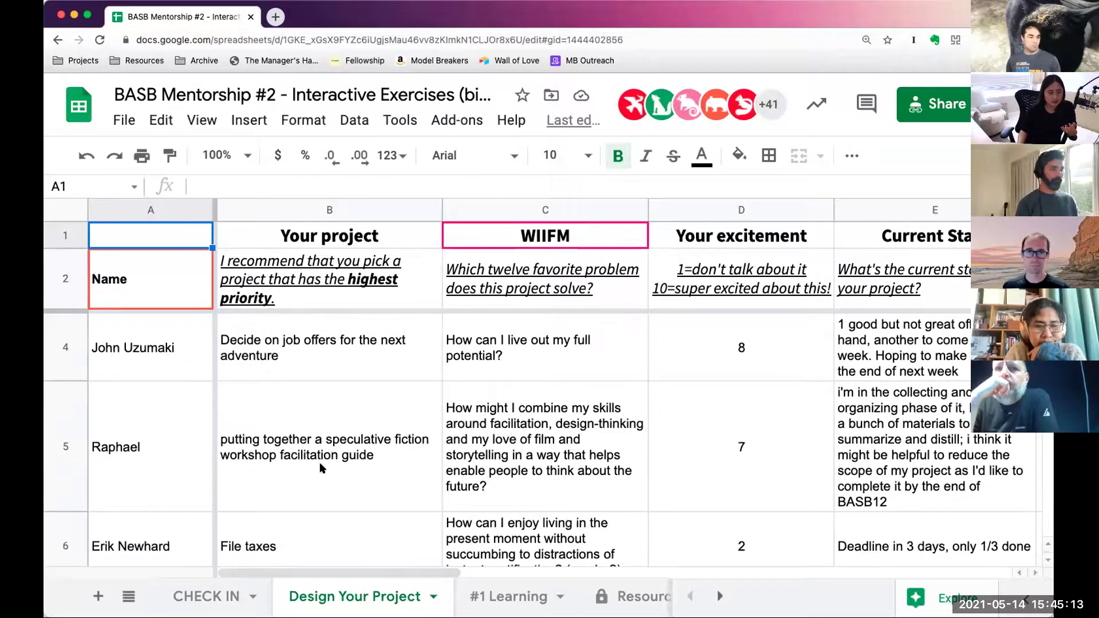
left_click(342, 460)
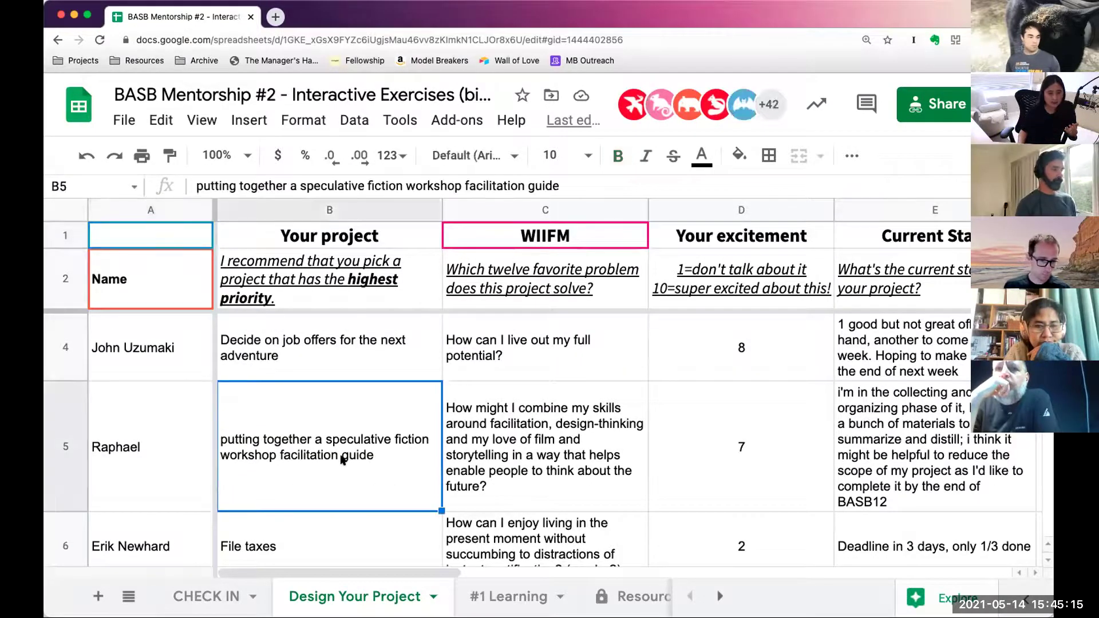
scroll(343, 460, "down", 1)
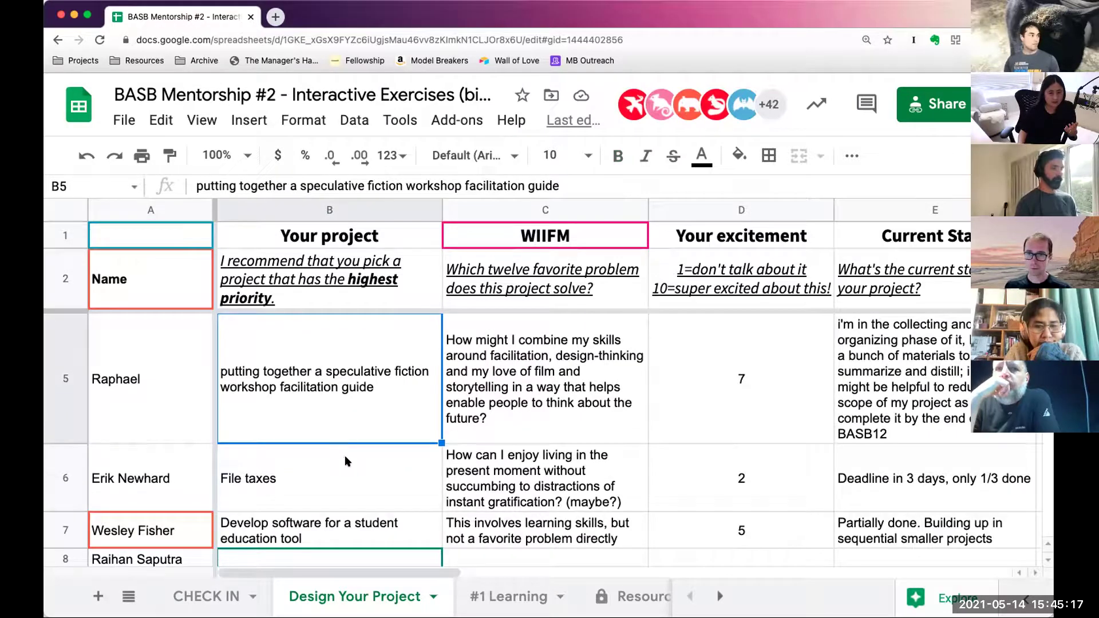
left_click(306, 486)
scroll(308, 483, "down", 1)
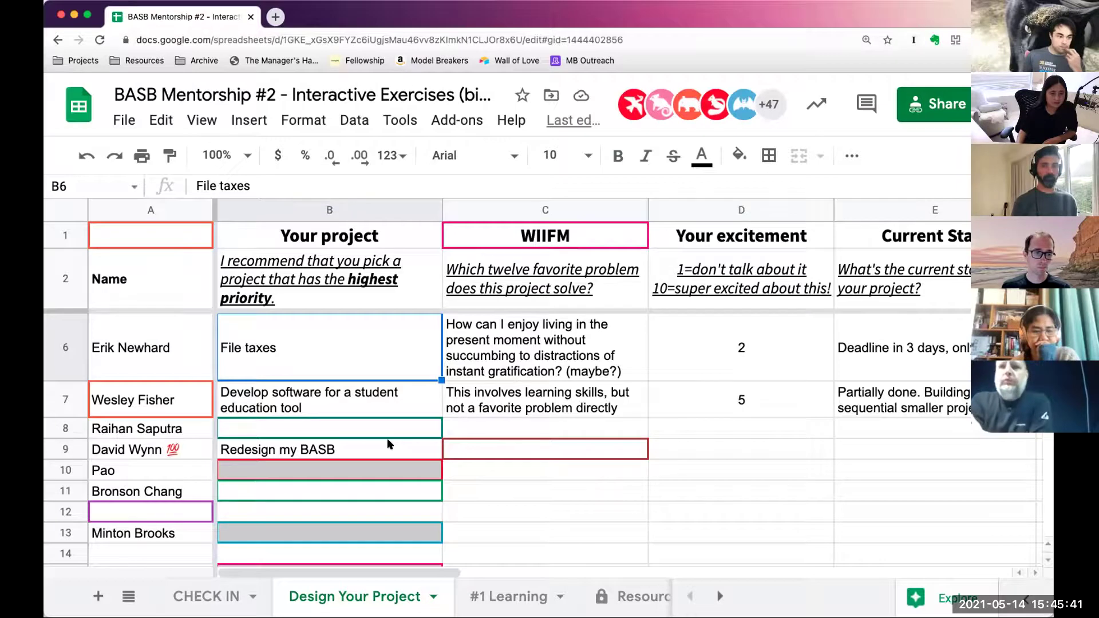
left_click(409, 449)
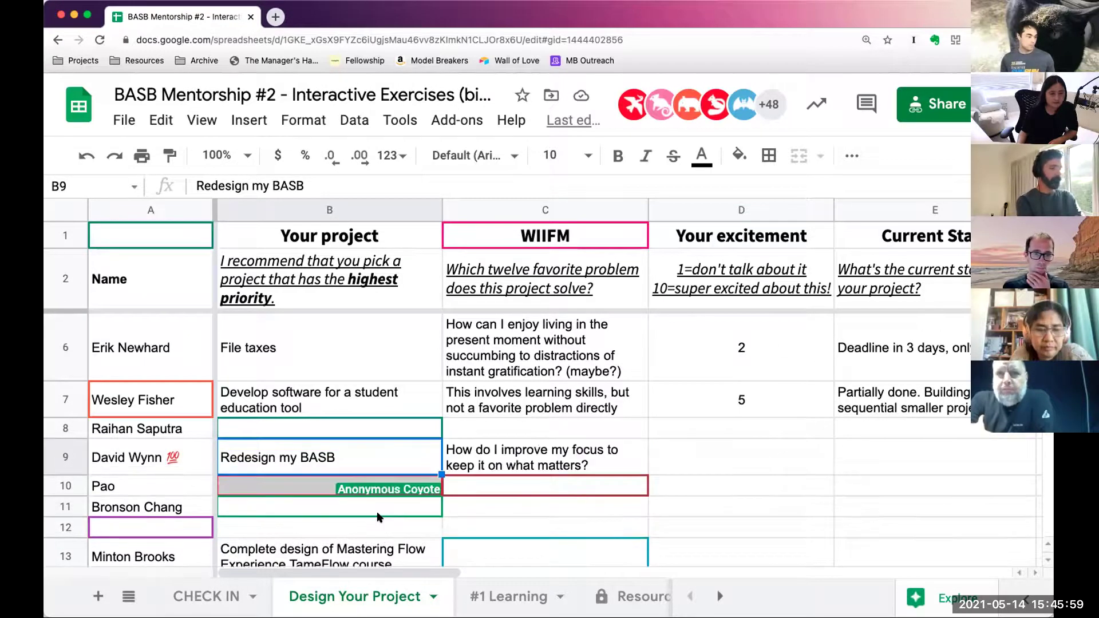
scroll(375, 510, "down", 1)
left_click(386, 501)
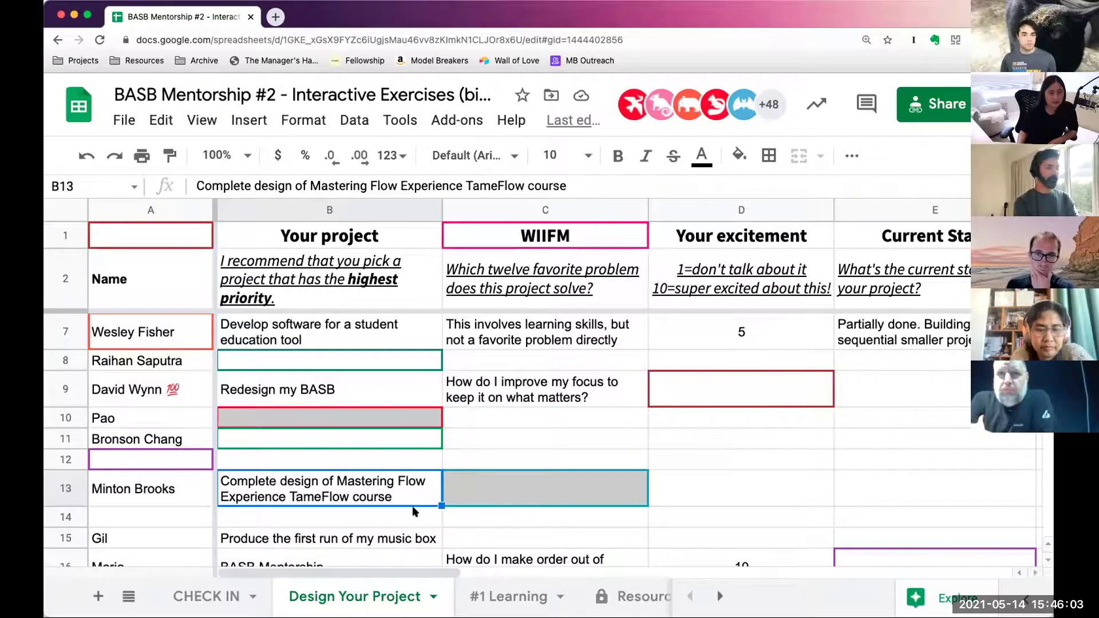
scroll(415, 511, "down", 1)
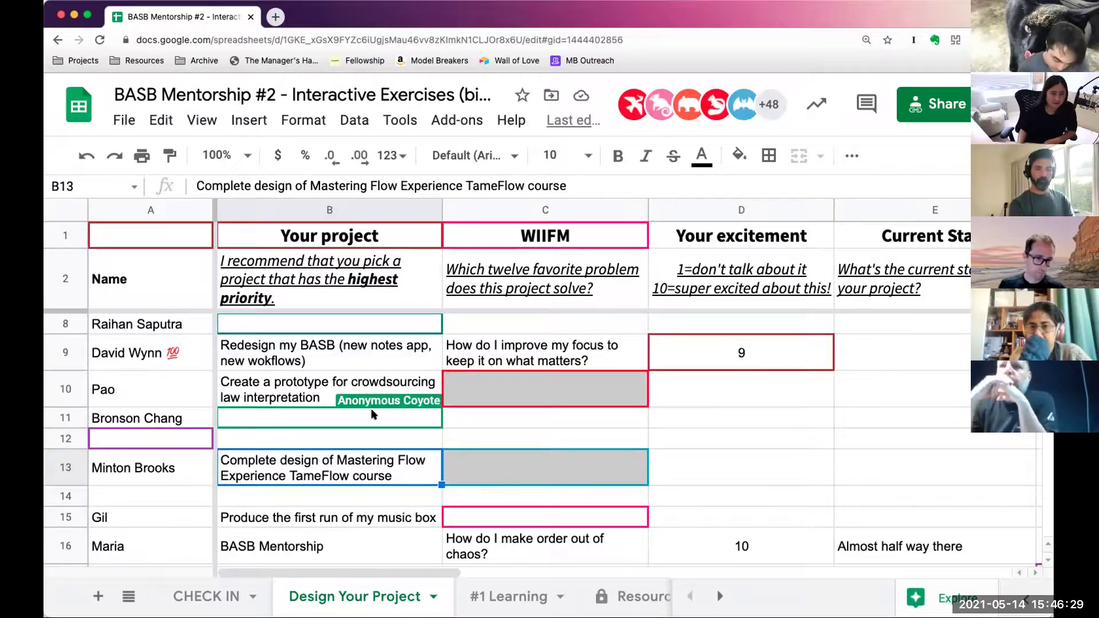
Examine the further Your project entries in rows 10 to 26, including the music box run and BASB 12 Mentorship.
scroll(401, 526, "down", 1)
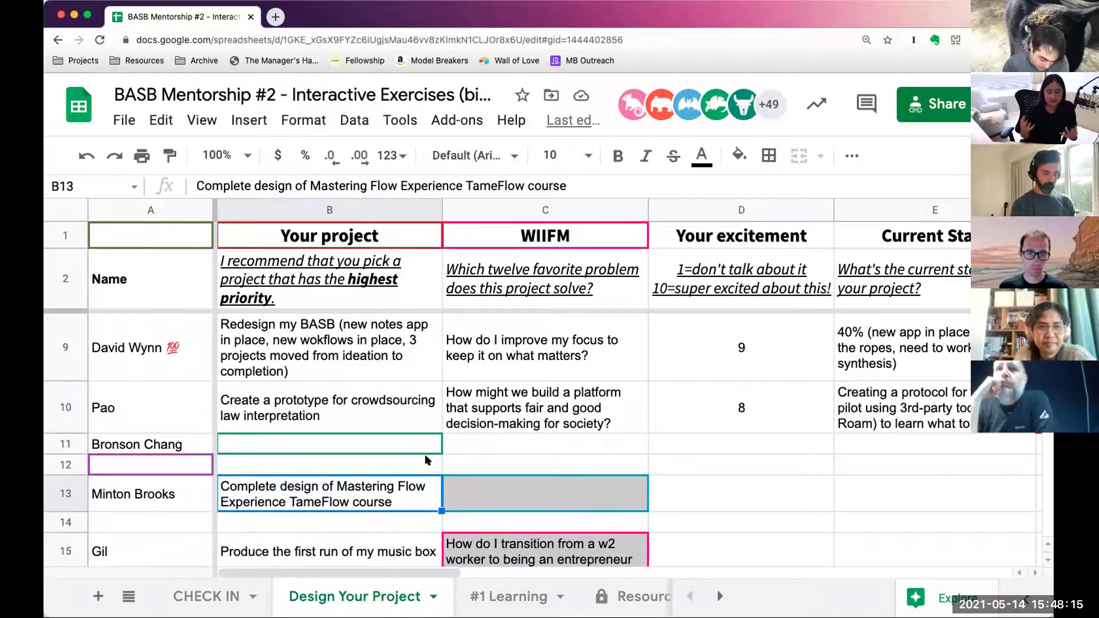
scroll(413, 464, "down", 2)
left_click(386, 478)
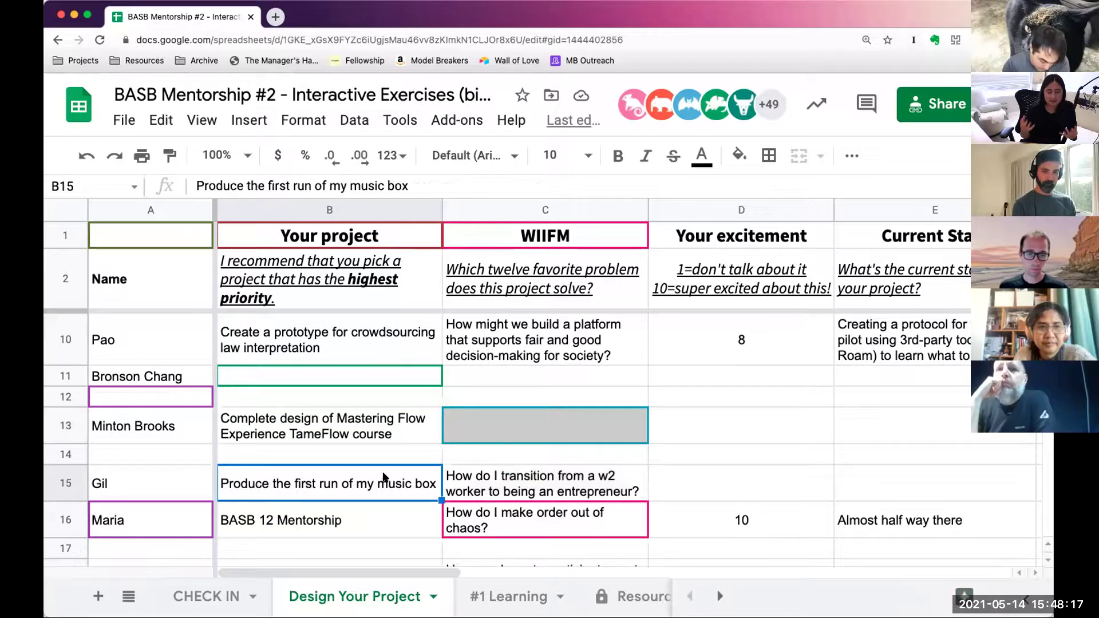
scroll(337, 470, "down", 2)
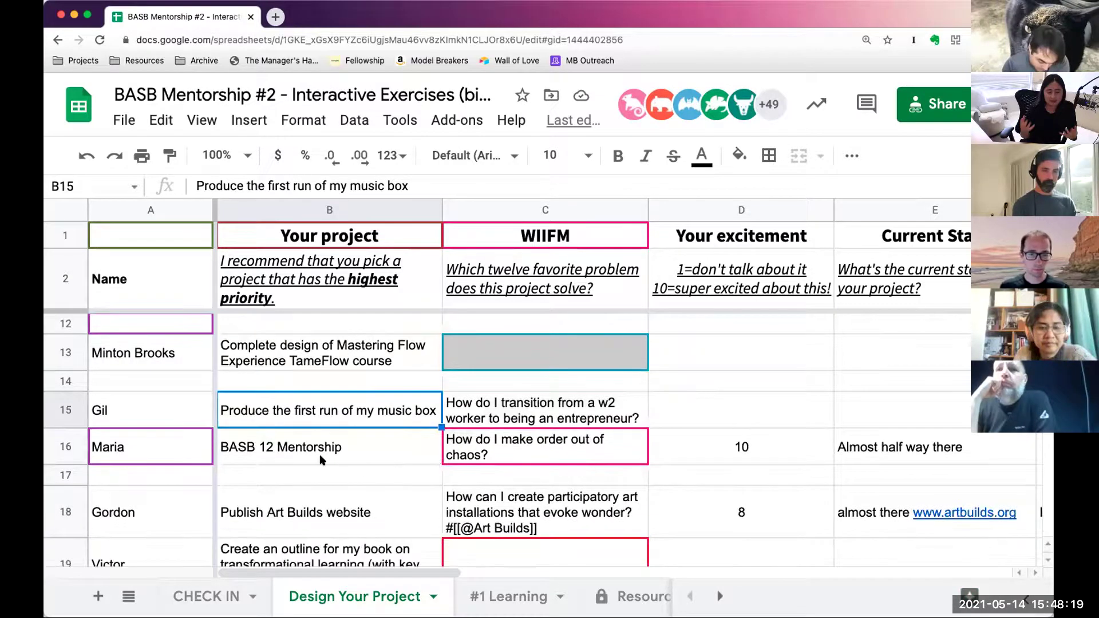
left_click(323, 458)
scroll(352, 470, "down", 2)
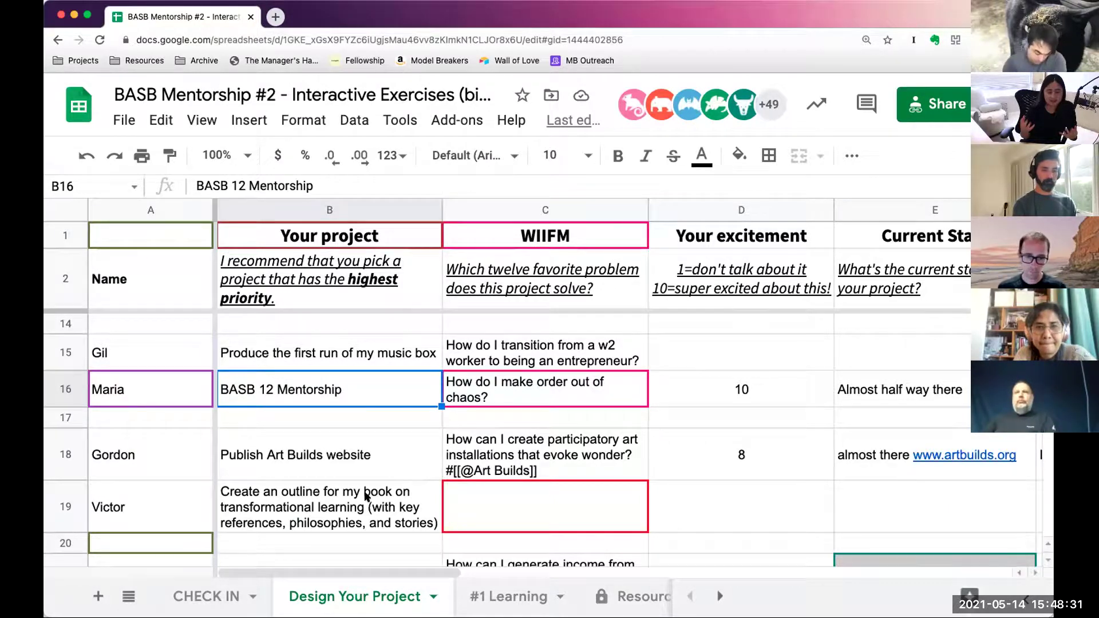
scroll(324, 434, "down", 1)
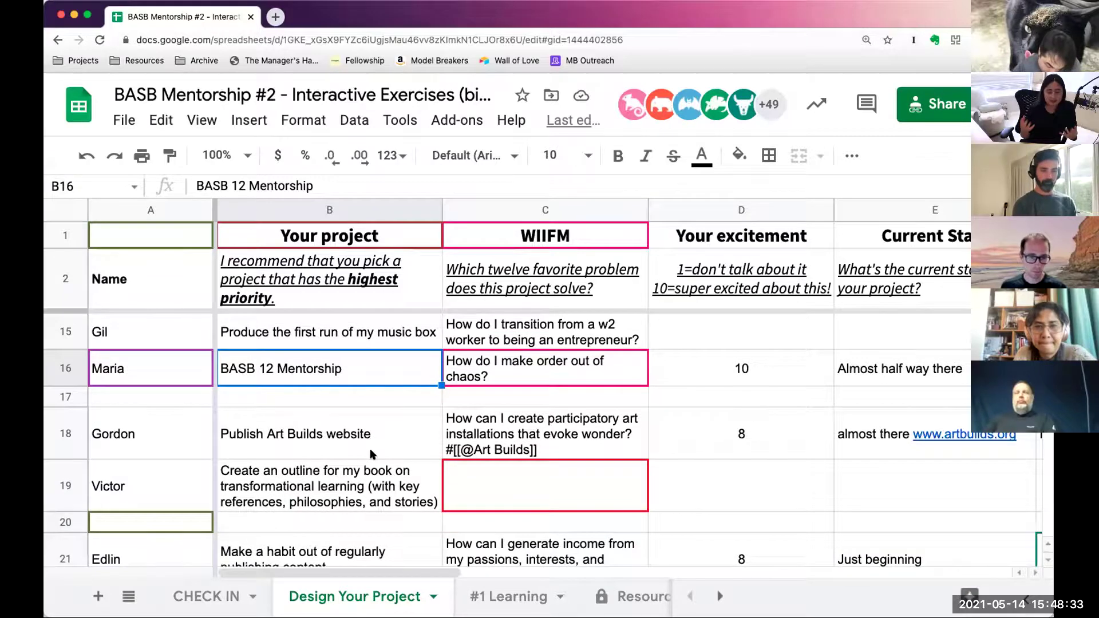
scroll(370, 448, "down", 4)
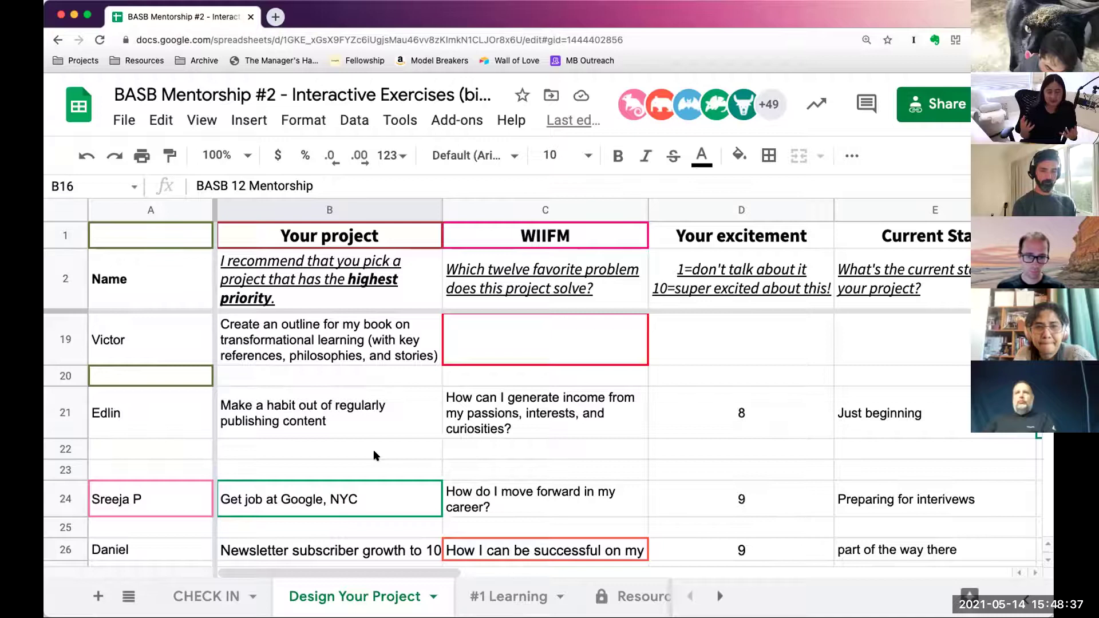
Return to the first project entries and inspect the WIIFM and excitement cells for the job offers project in row 4.
scroll(376, 454, "up", 12)
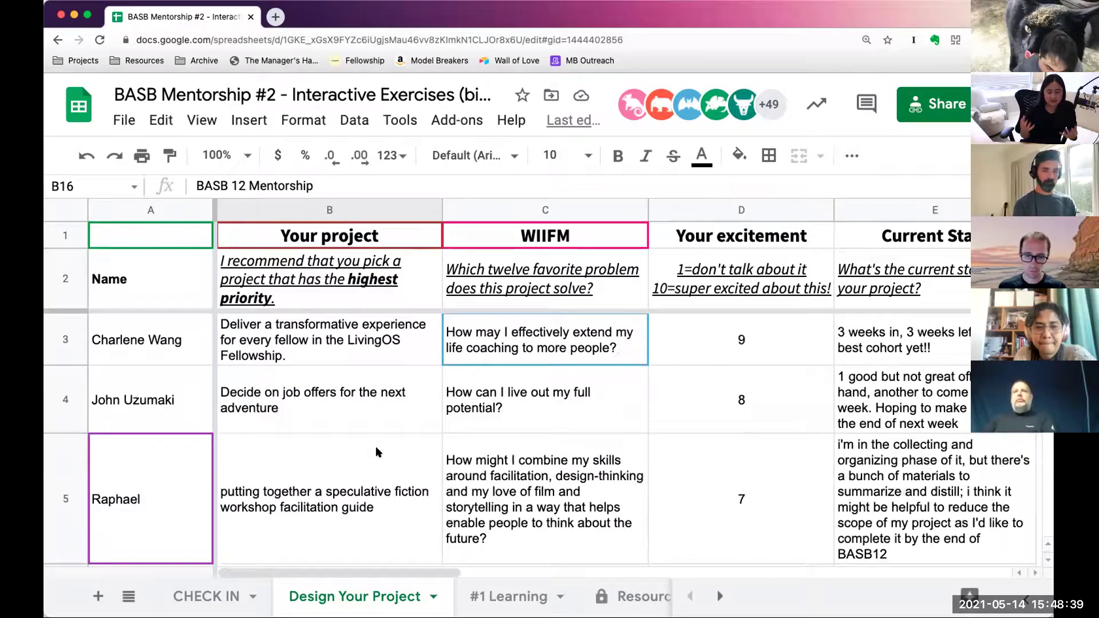
left_click(583, 398)
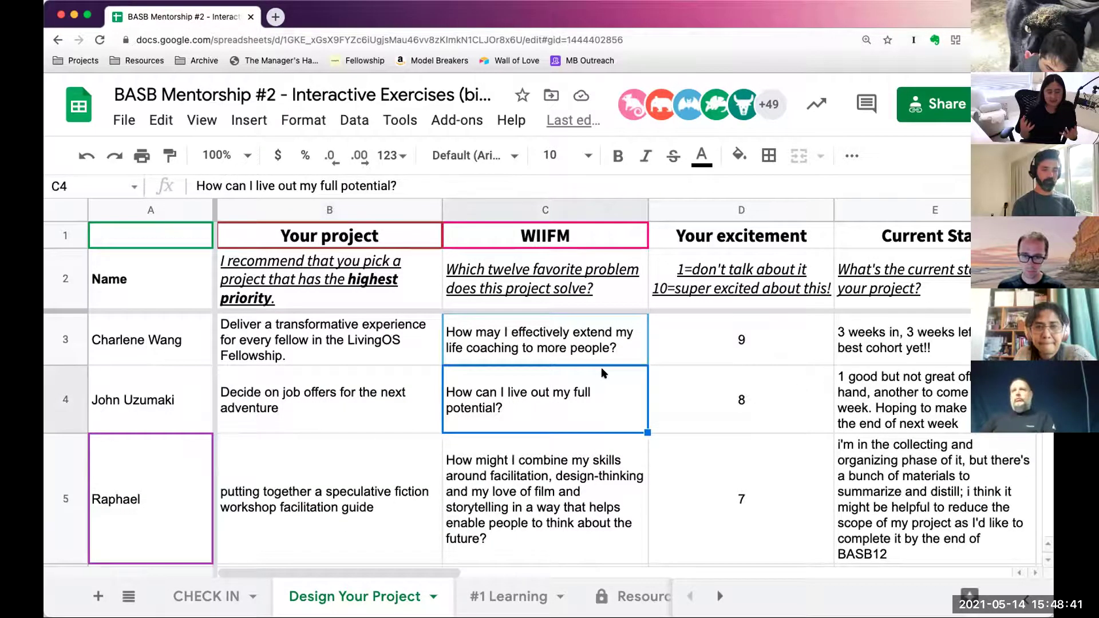
key("Right")
key("Right")
key("Left")
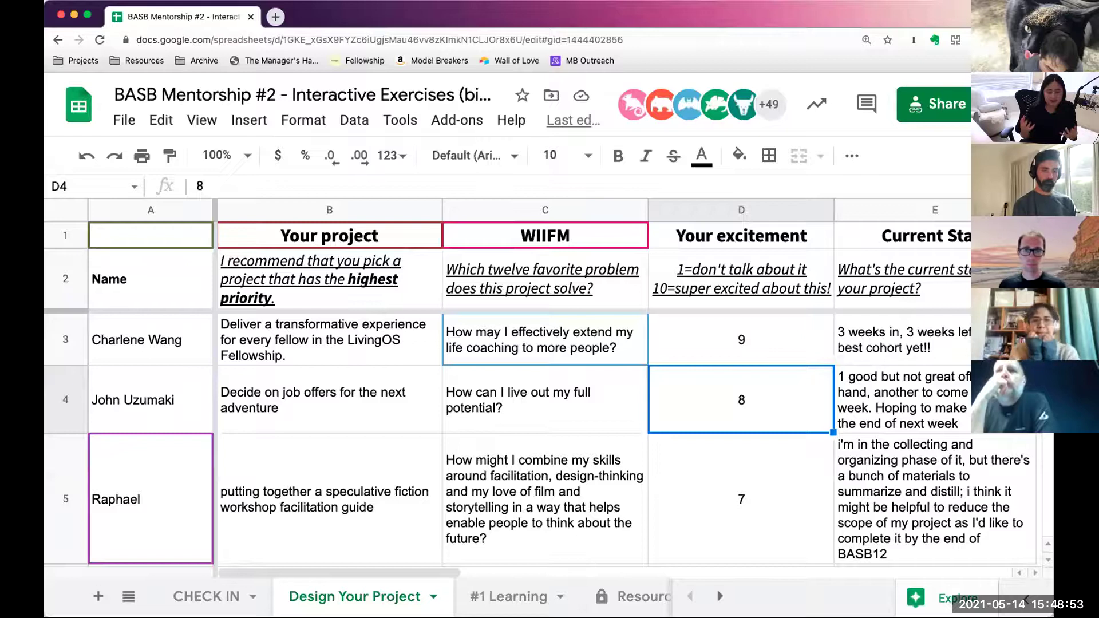
left_click(519, 426)
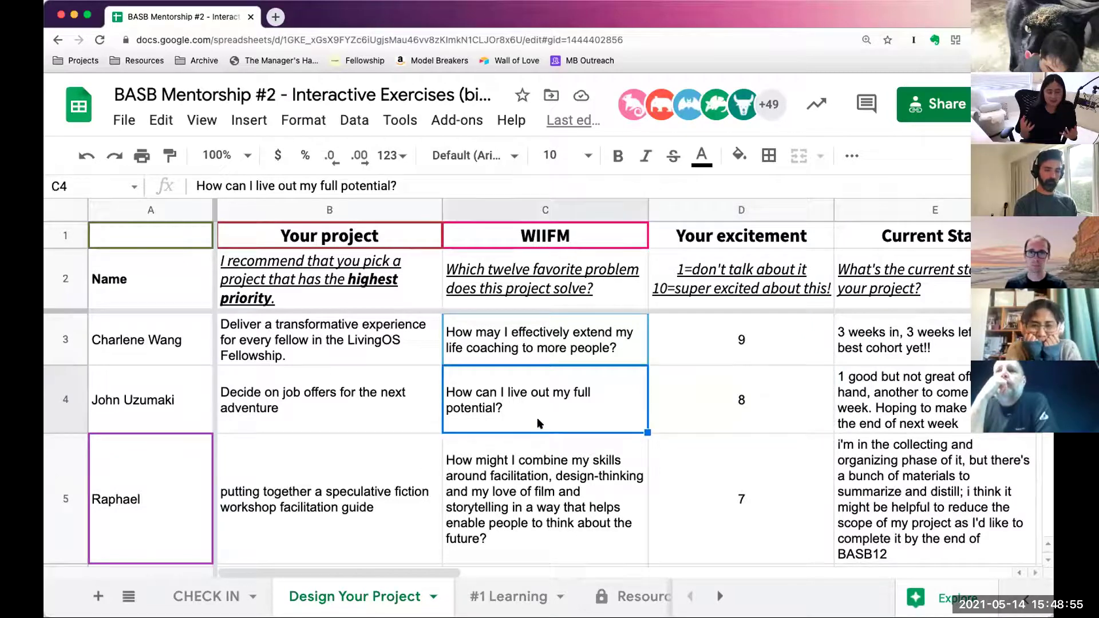
Compare the WIIFM and excitement cells of the job offers project in row 4, and review the WIIFM entries down to row 28.
key("Right")
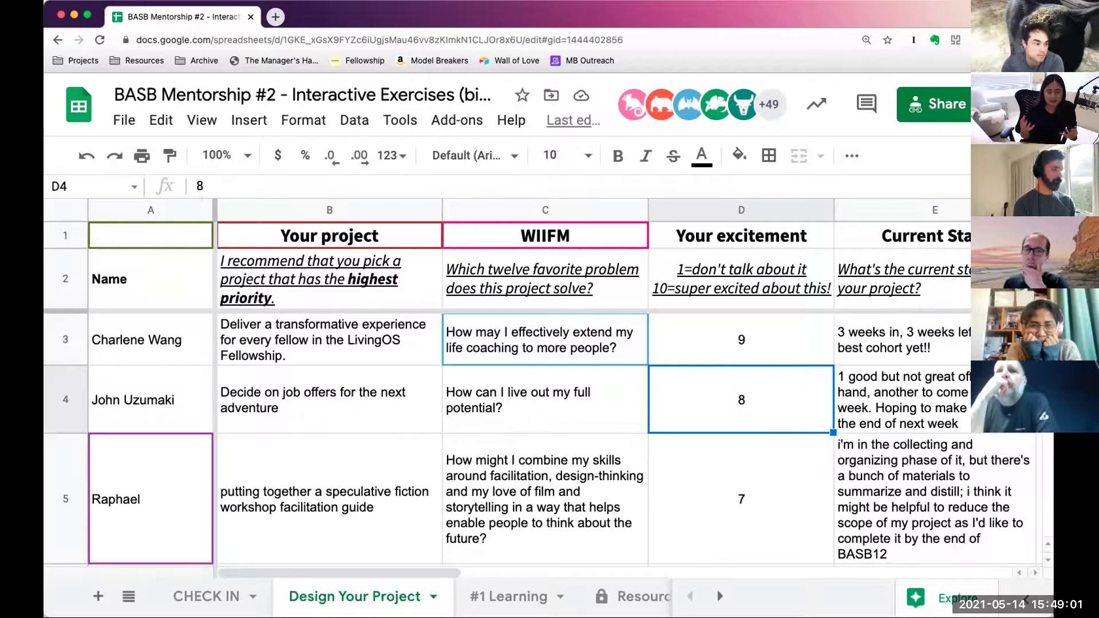
left_click(546, 400)
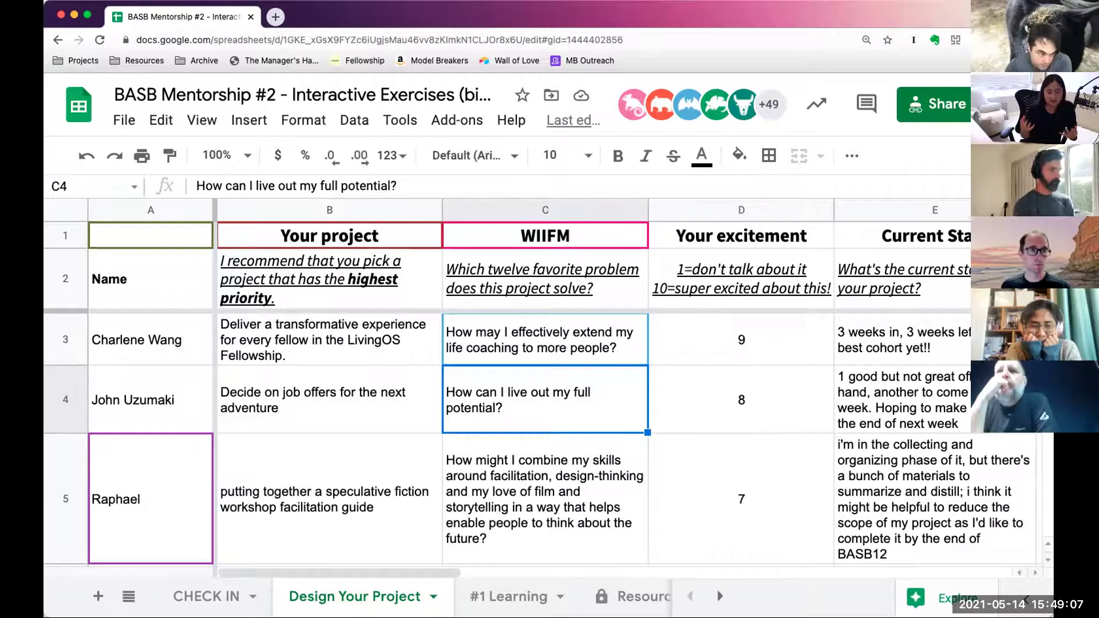
scroll(524, 429, "down", 4)
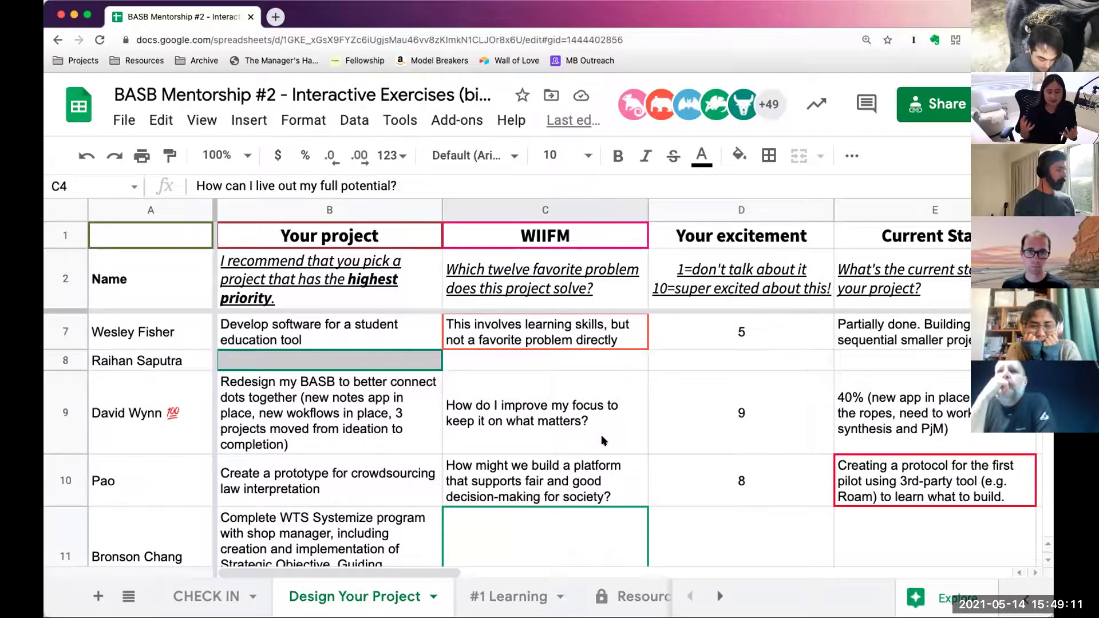
scroll(603, 440, "down", 3)
scroll(603, 439, "down", 2)
scroll(603, 439, "down", 2)
scroll(567, 413, "down", 2)
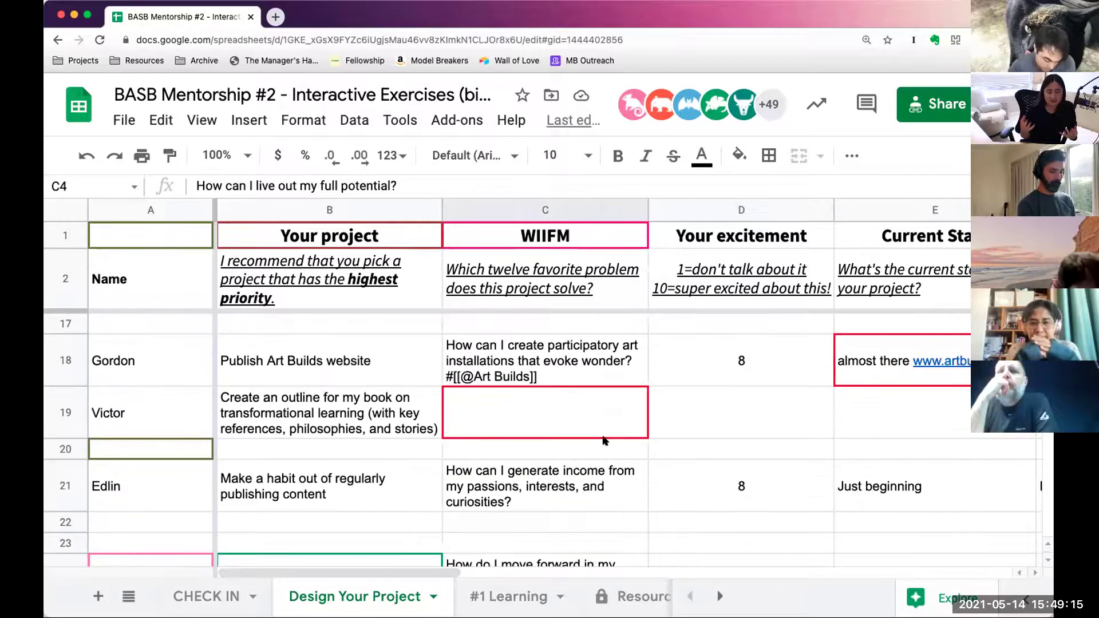
scroll(680, 466, "down", 2)
scroll(679, 466, "down", 2)
scroll(679, 466, "down", 2)
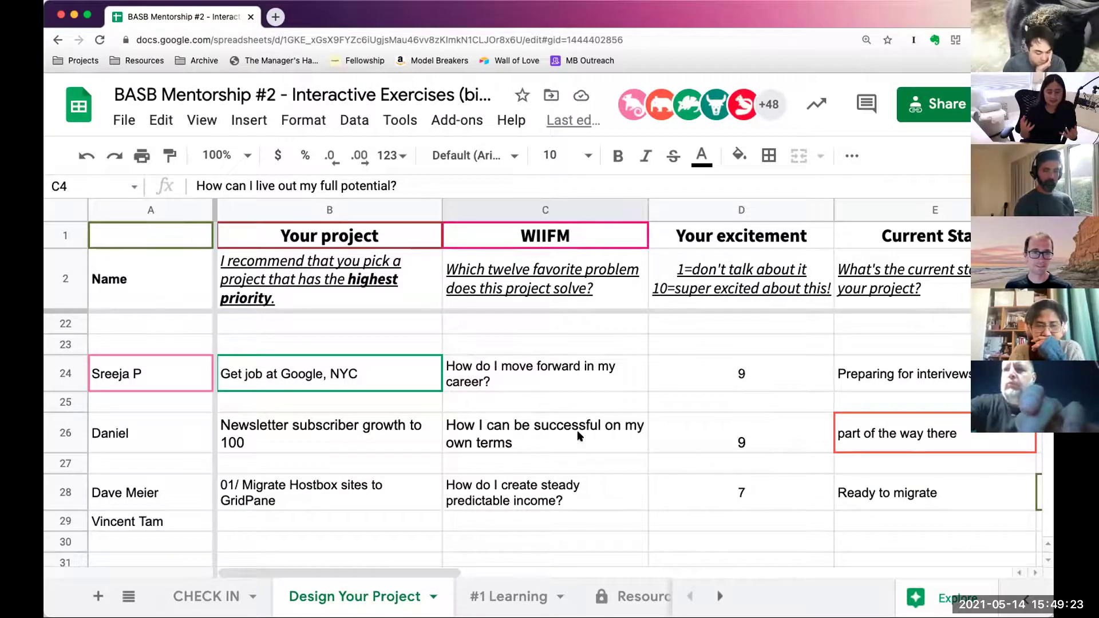
scroll(577, 430, "down", 3)
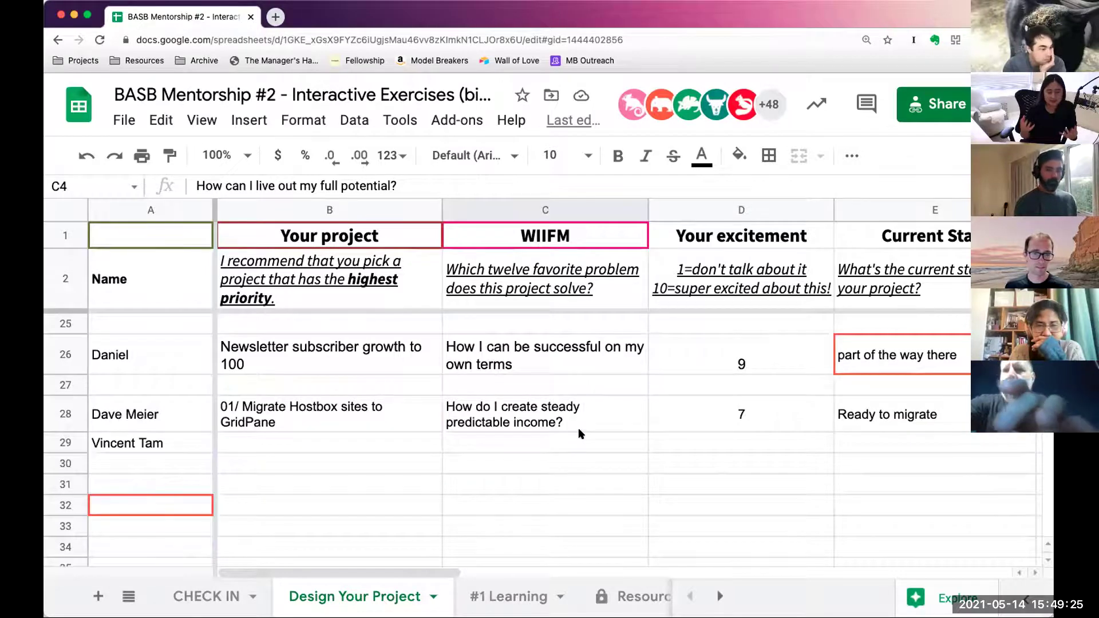
scroll(579, 434, "up", 10)
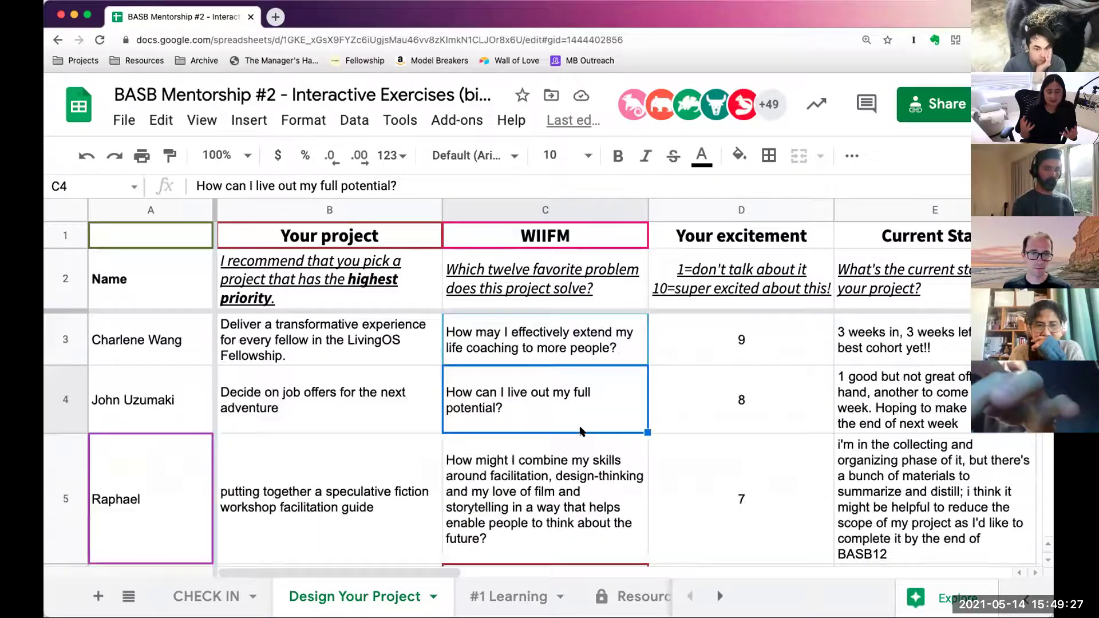
Review the Your excitement ratings down the sheet, inspecting the cell for the student education tool project in row 7.
left_click_drag(438, 578, 570, 572)
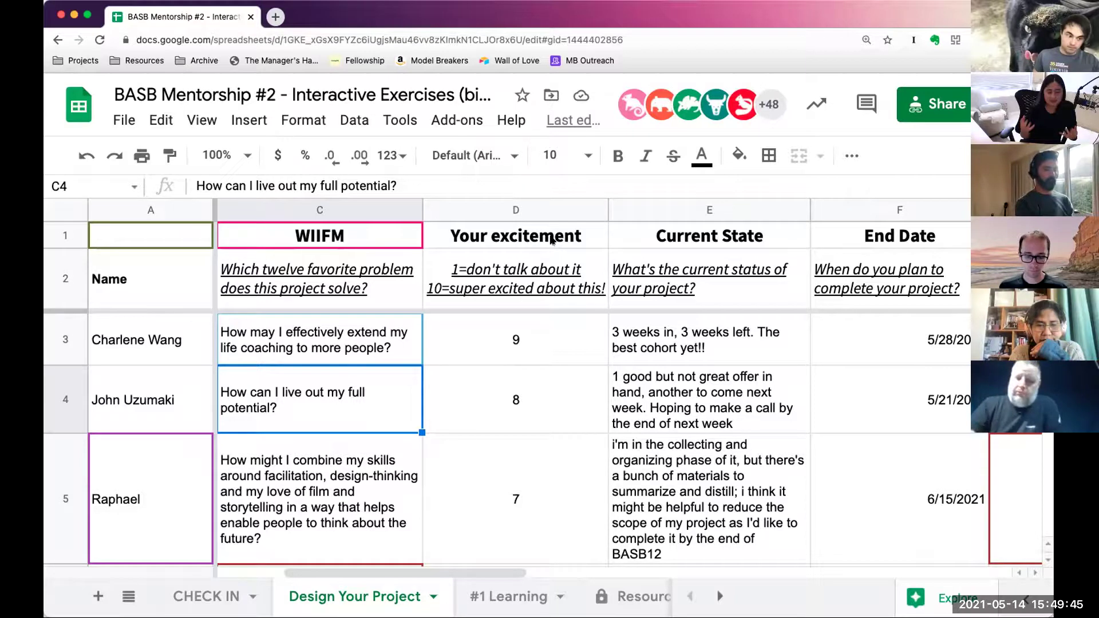
scroll(529, 413, "down", 3)
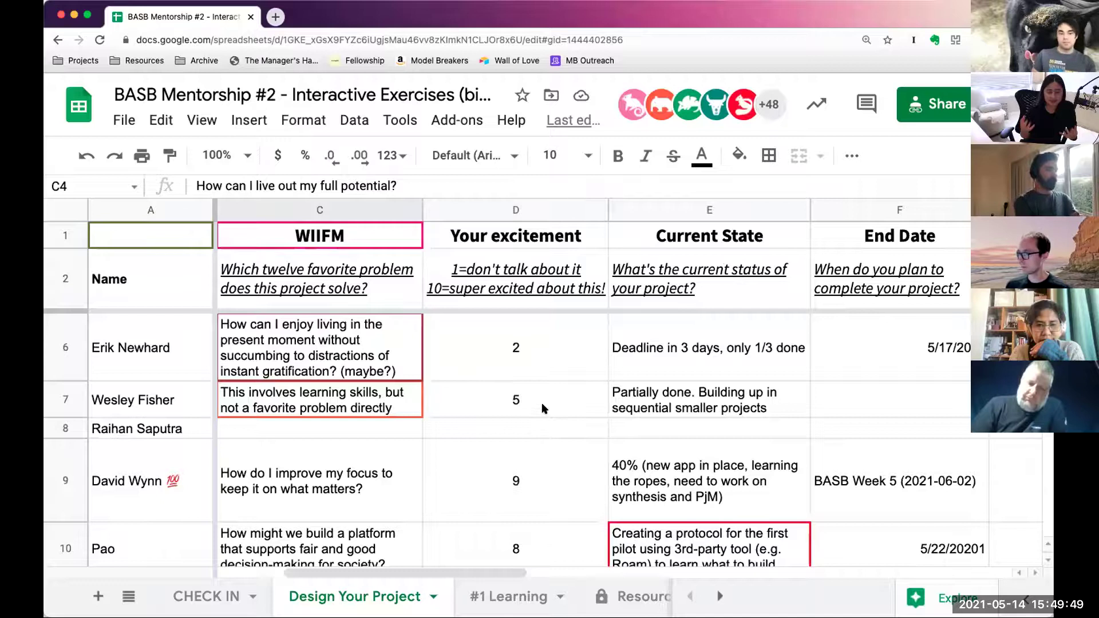
left_click(542, 403)
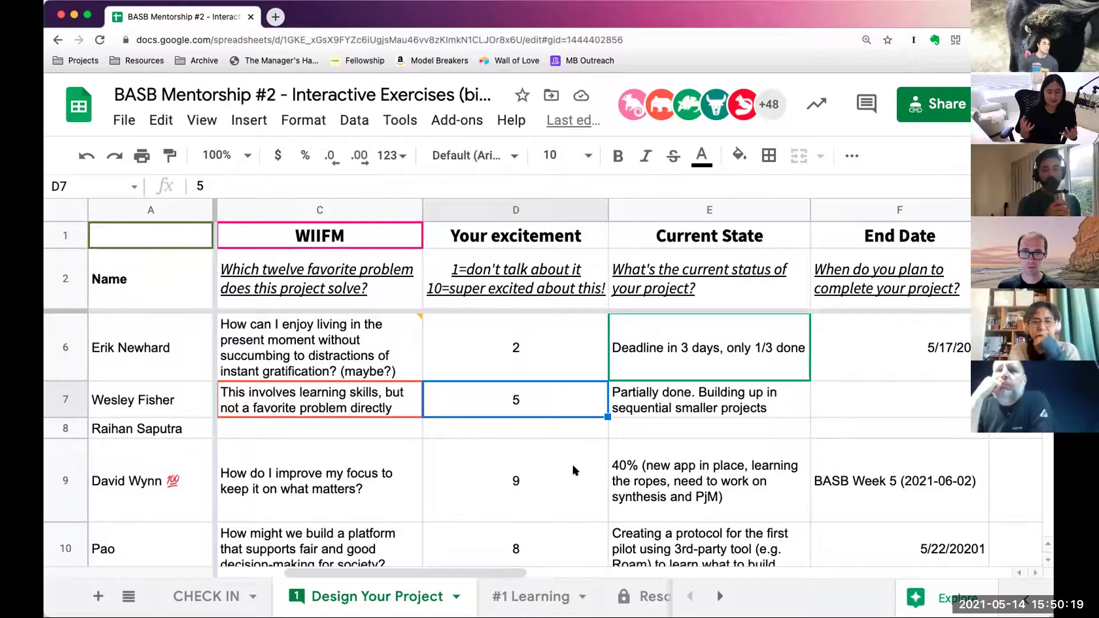
scroll(570, 452, "down", 1)
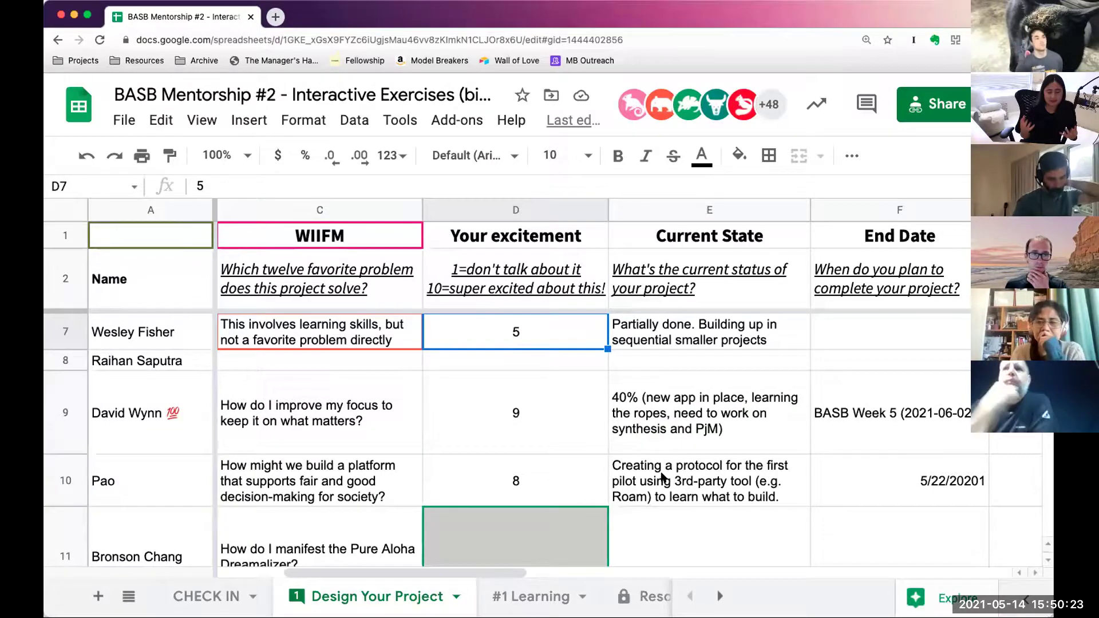
scroll(661, 471, "down", 5)
scroll(661, 470, "down", 2)
scroll(661, 469, "up", 10)
Examine the Current State question in E2 and the participants' Current State and End Date entries.
left_click_drag(457, 574, 551, 570)
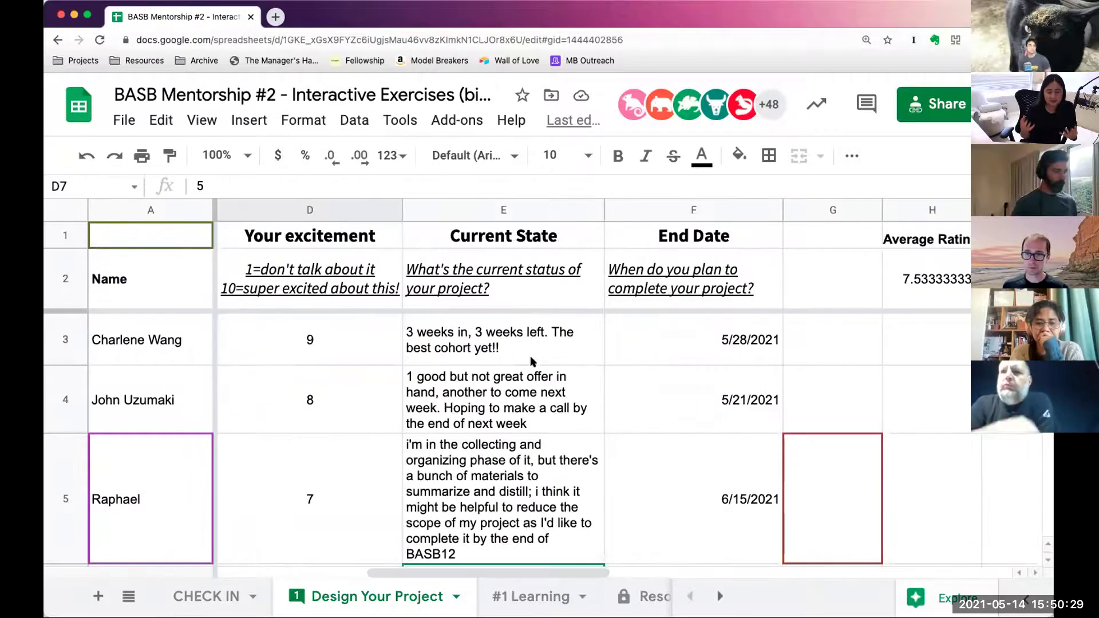
left_click(538, 271)
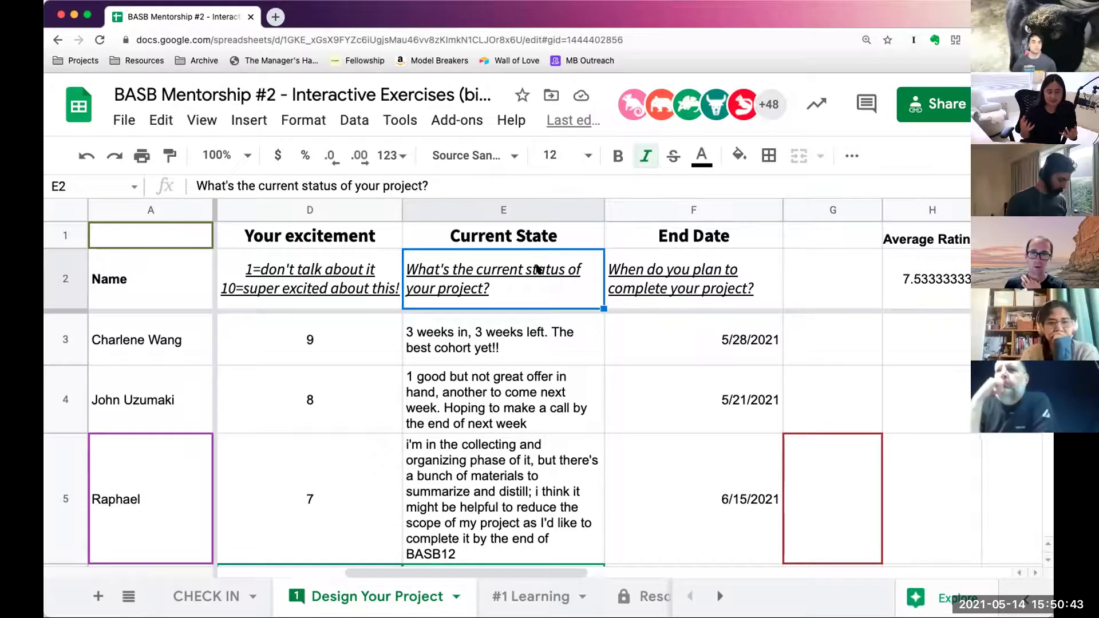
left_click_drag(585, 572, 649, 567)
scroll(592, 493, "down", 5)
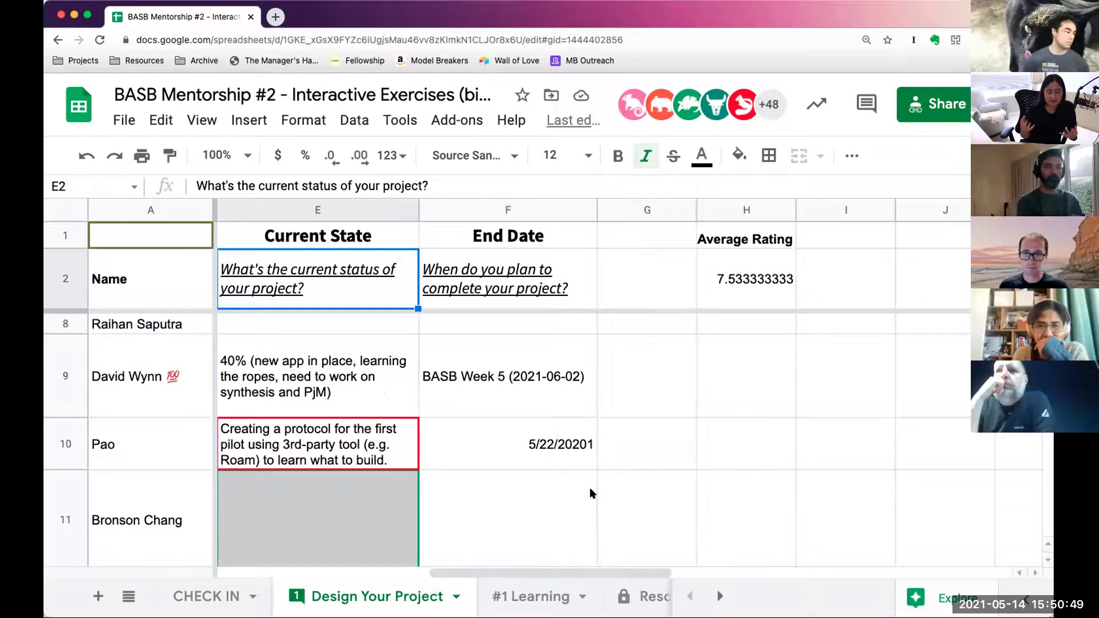
scroll(590, 486, "up", 5)
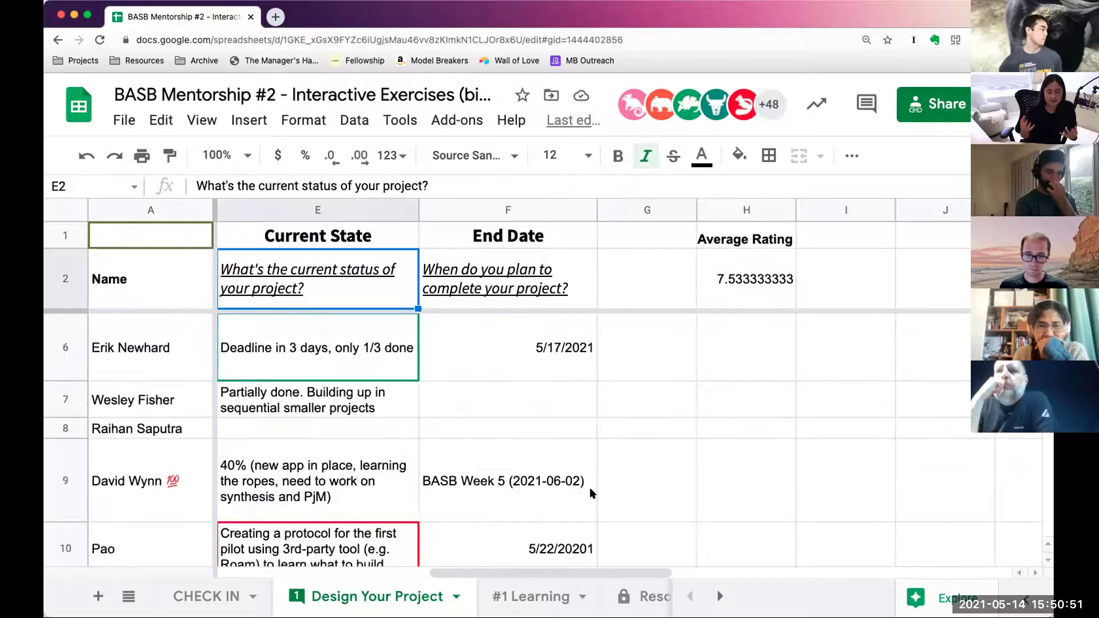
left_click_drag(568, 571, 537, 569)
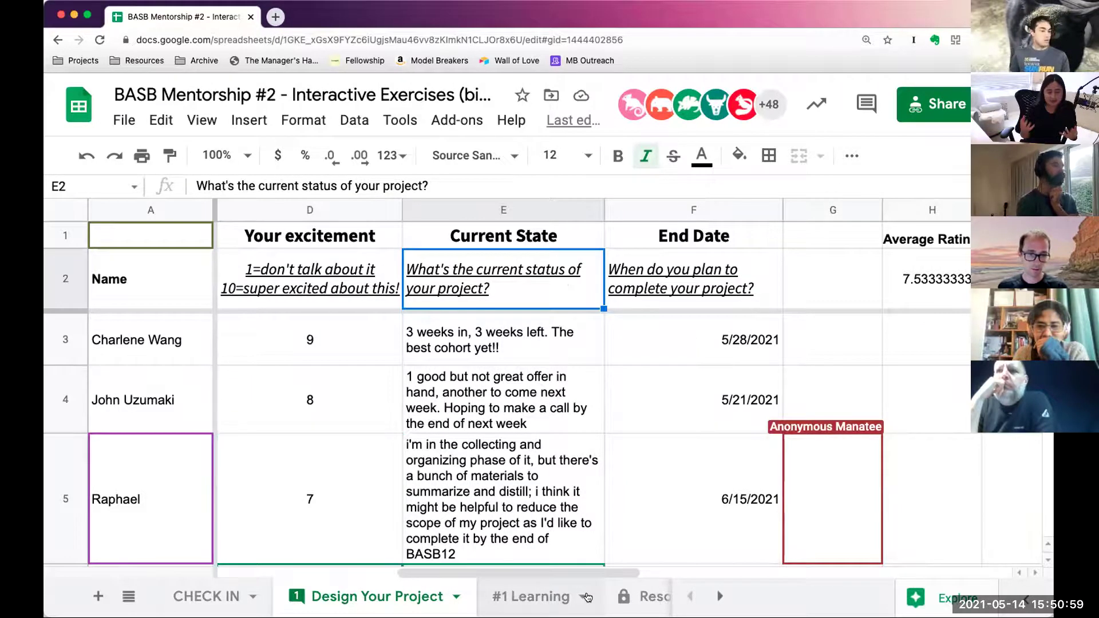
Switch to the #1 Learning sheet and highlight the number cell of the first breakout room prompt in row 2.
left_click(554, 593)
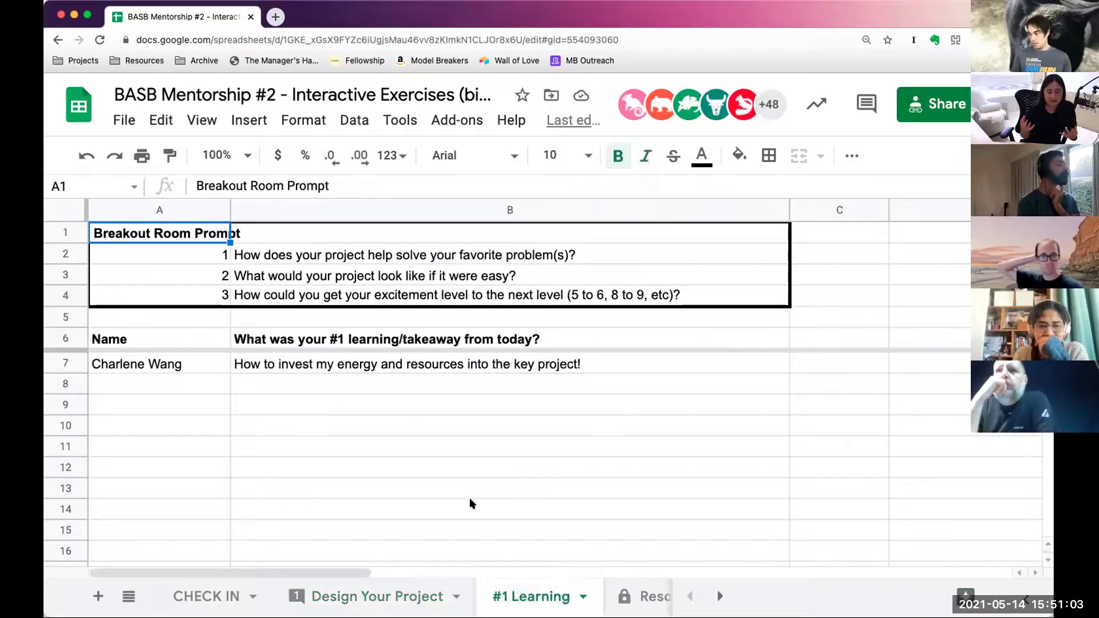
left_click(203, 259)
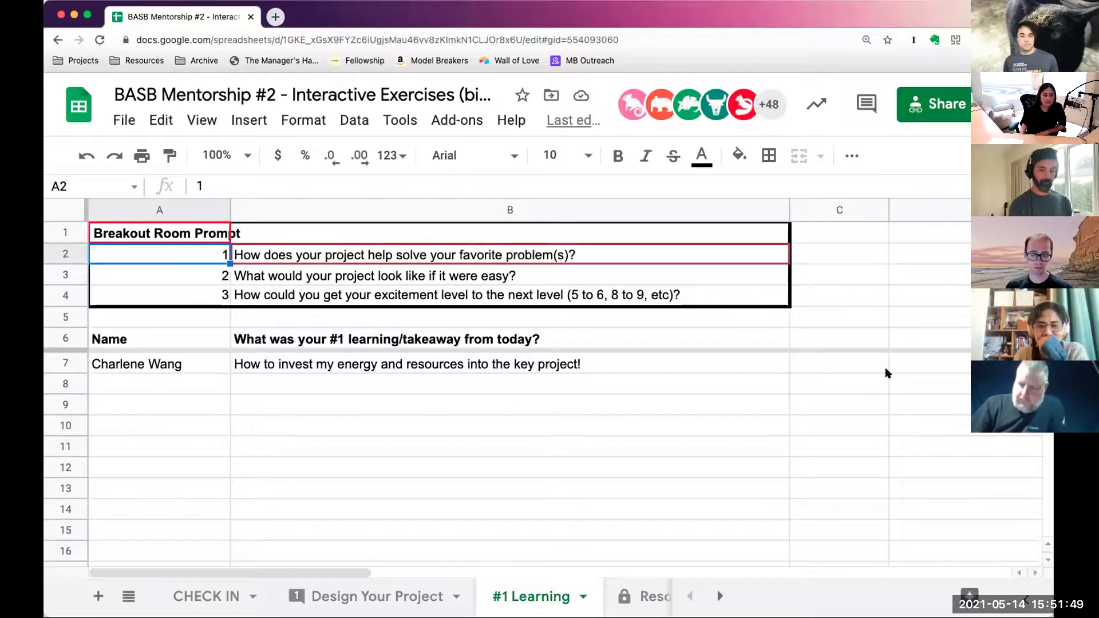
Return to the Design Your Project sheet and select the WIIFM cell of the job offers project in row 4.
left_click(344, 594)
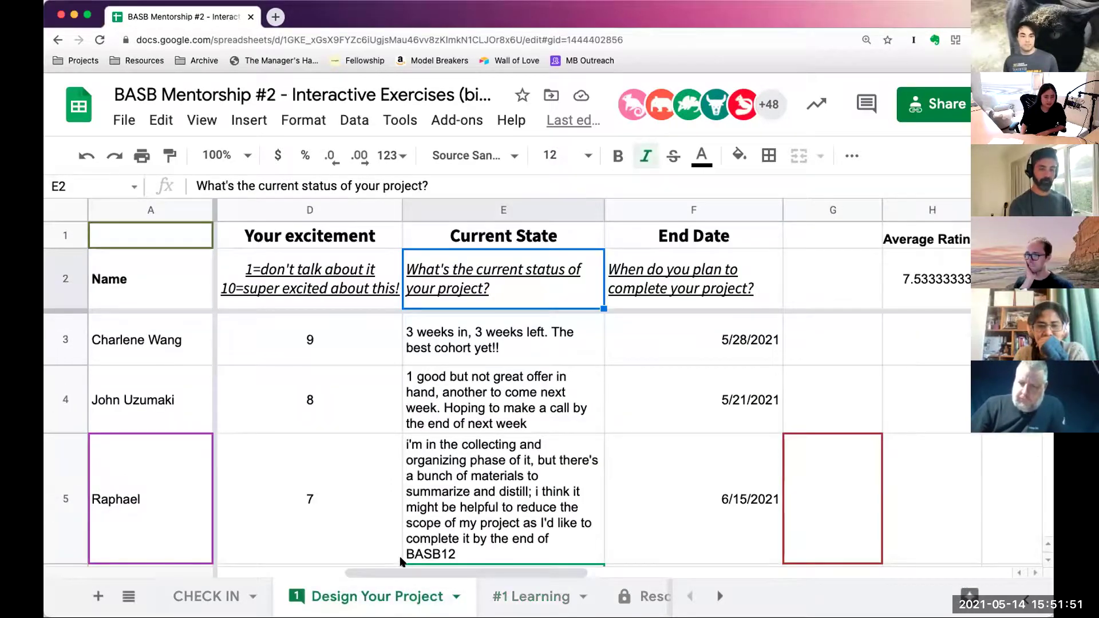
scroll(418, 521, "left", 3)
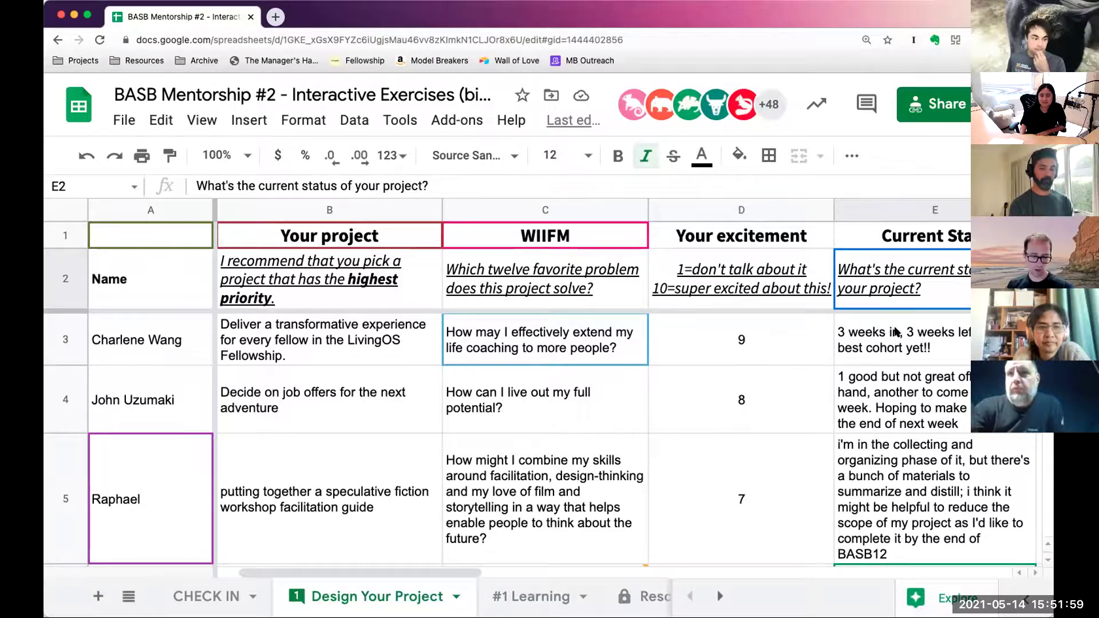
left_click(536, 392)
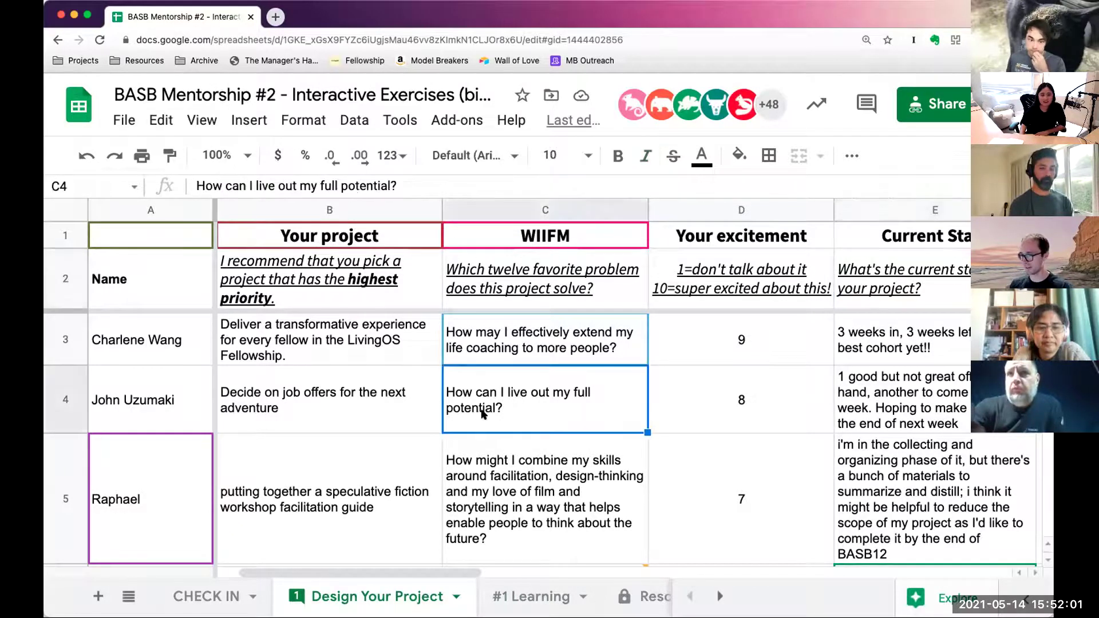
Search the sheet for a participant's first name and inspect the Publish Art Builds website project through its excitement cell in row 18.
key("super+f")
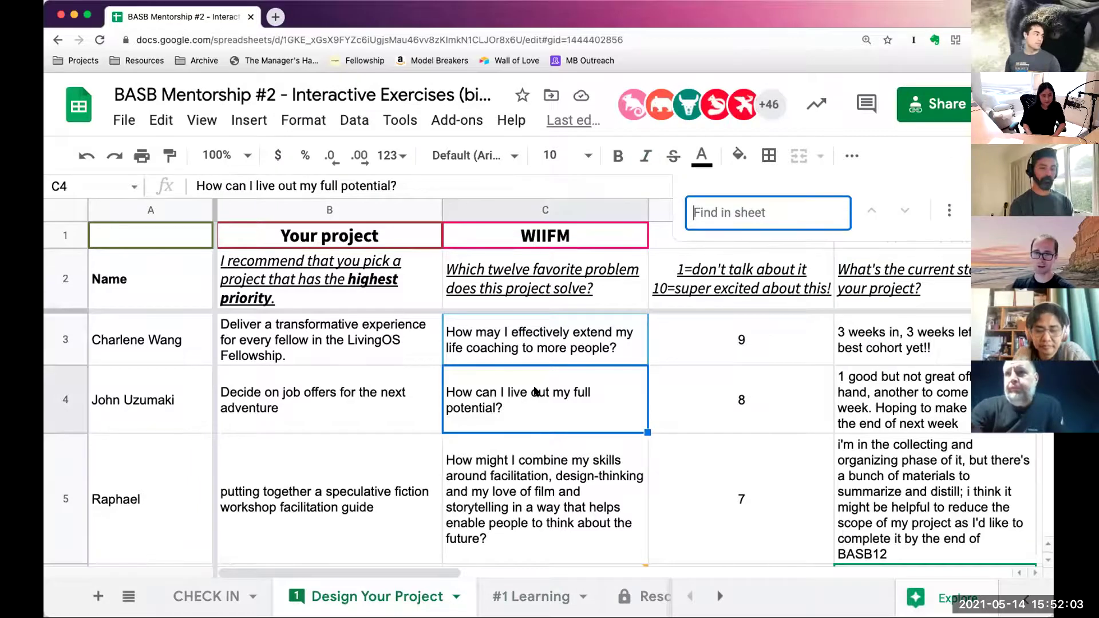
left_click(747, 214)
type("gordon")
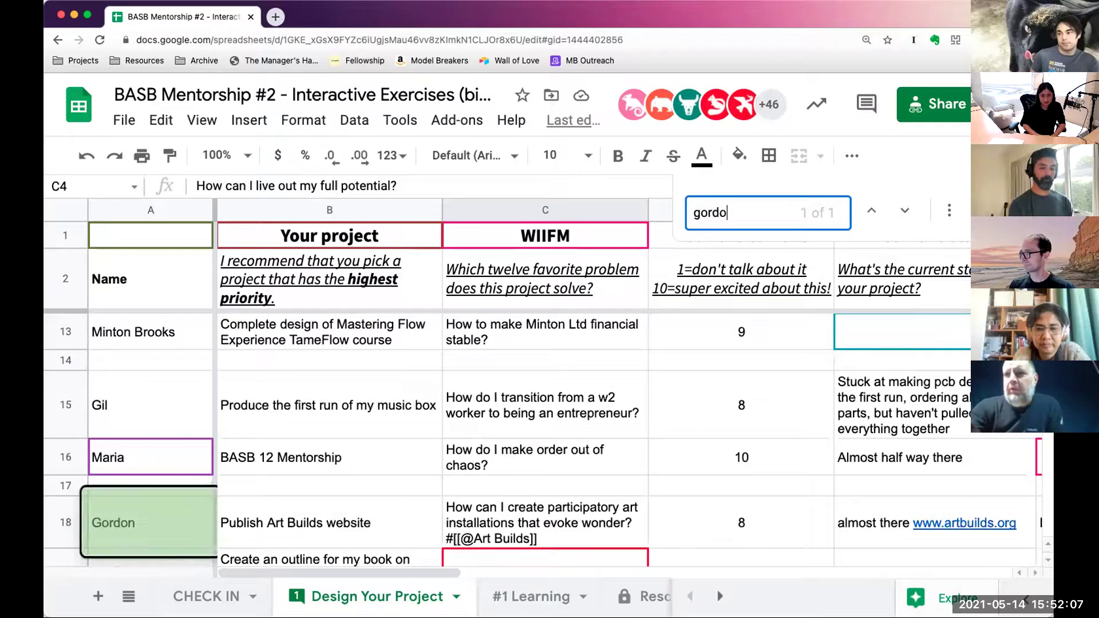
left_click(366, 525)
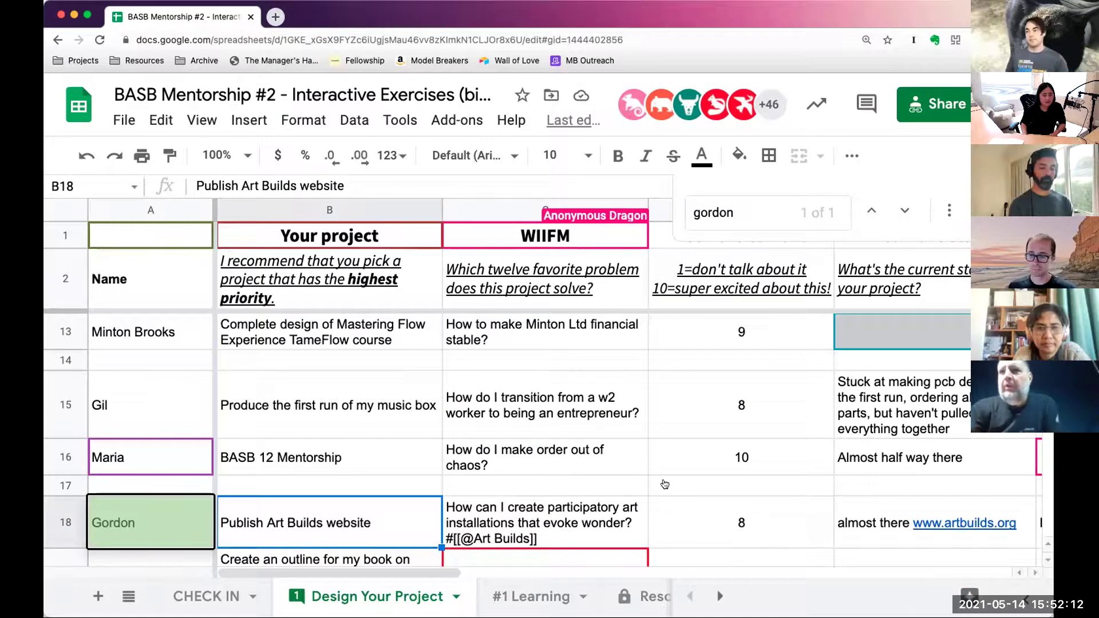
key("Right")
key("Right")
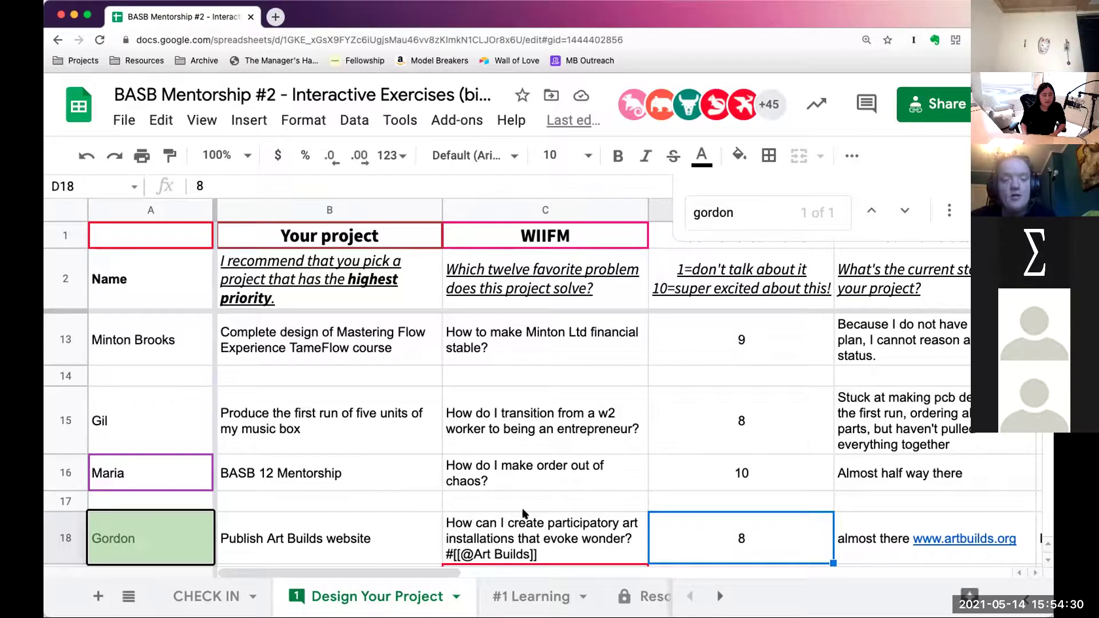
Copy the three numbered breakout room prompts in A2:B4 of the #1 Learning sheet.
left_click(269, 266)
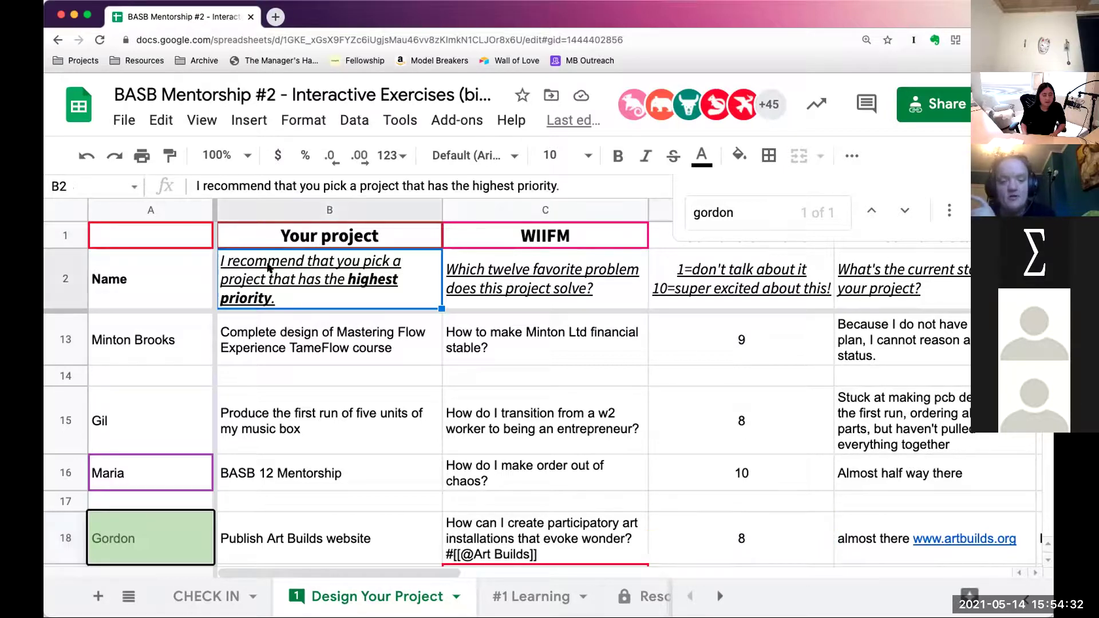
left_click(504, 596)
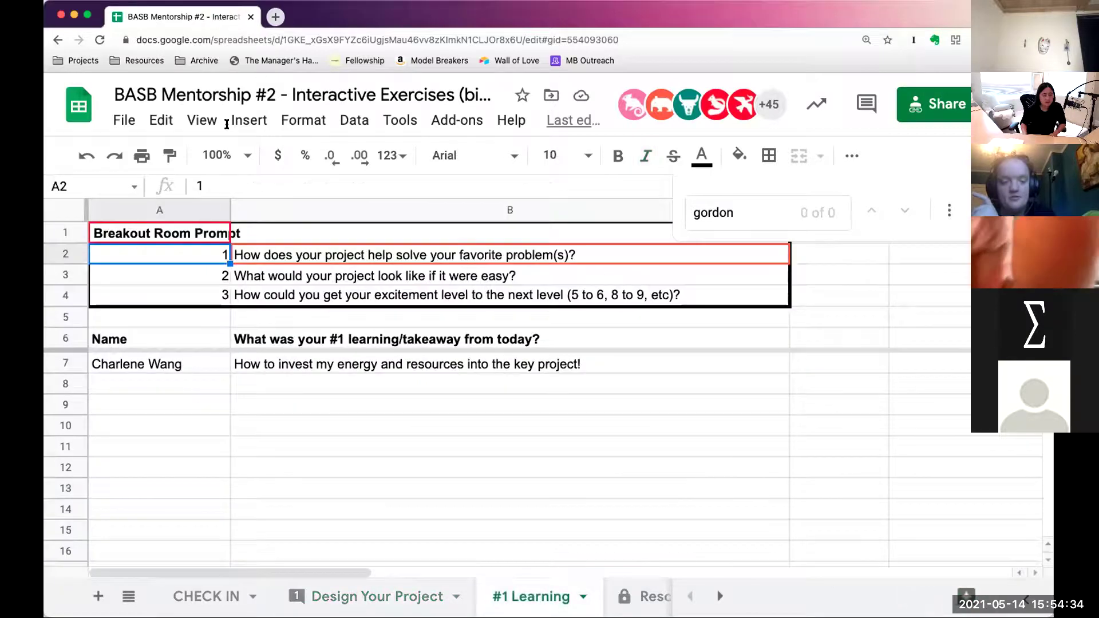
left_click(364, 295, "shift")
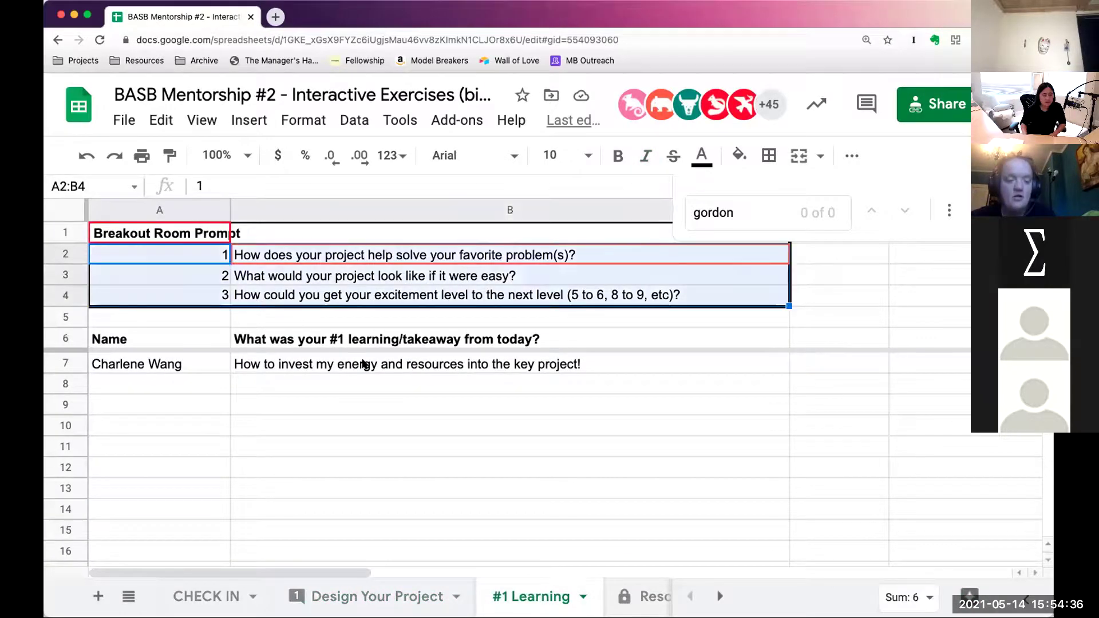
key("super+c")
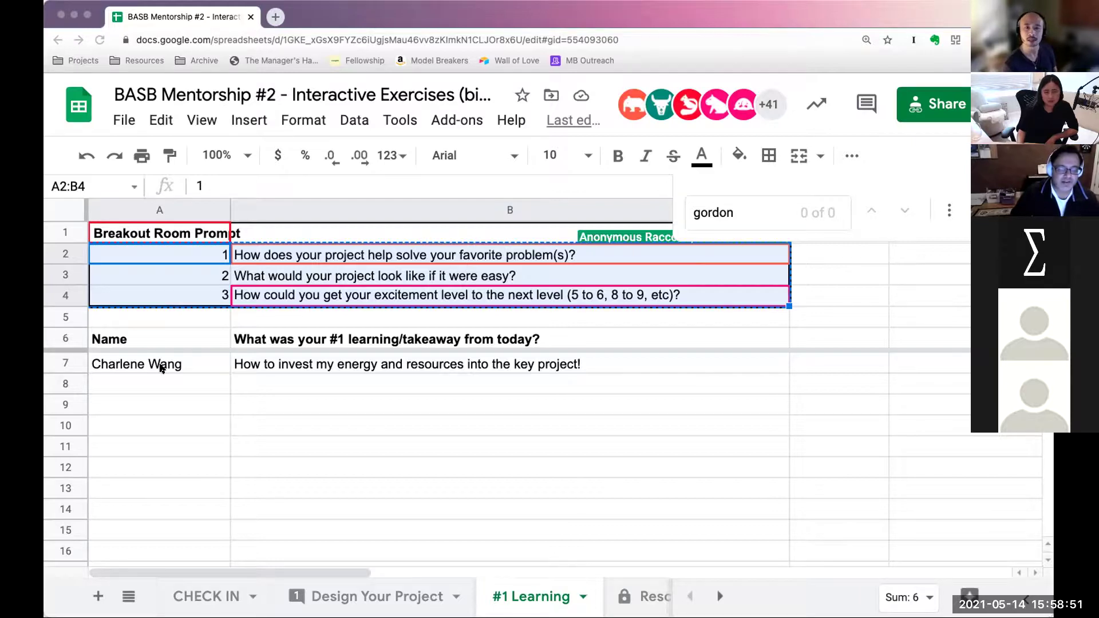
Open Roam Research at roamresearch.com/#/app in a new browser tab and enter the LivingOS-Writing graph.
left_click(277, 21)
type("roamresearch.com/#/app")
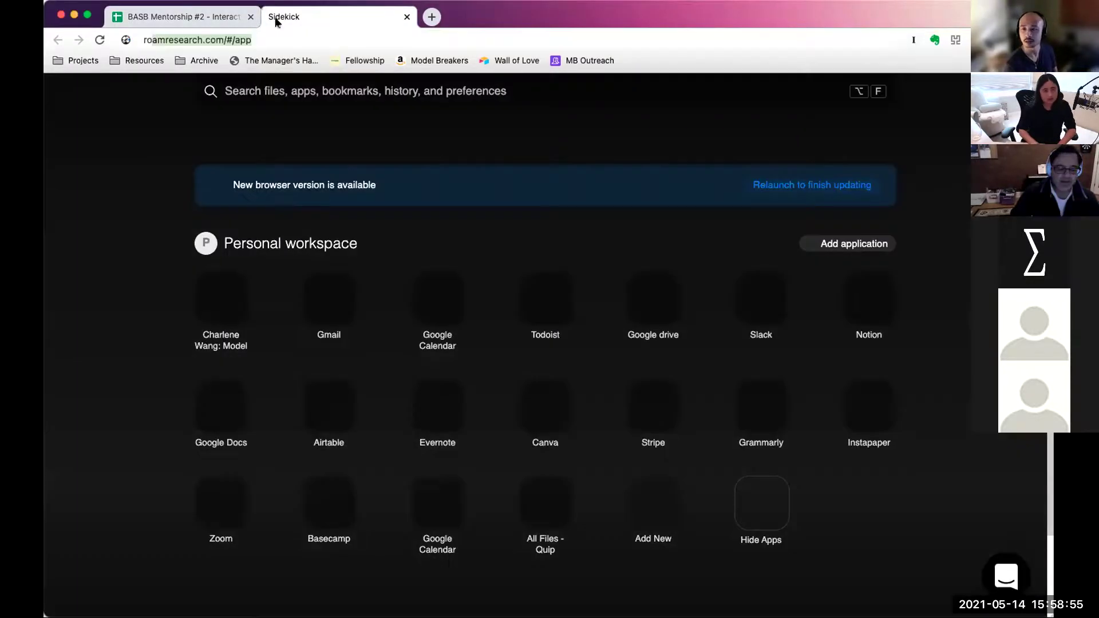
key("Return")
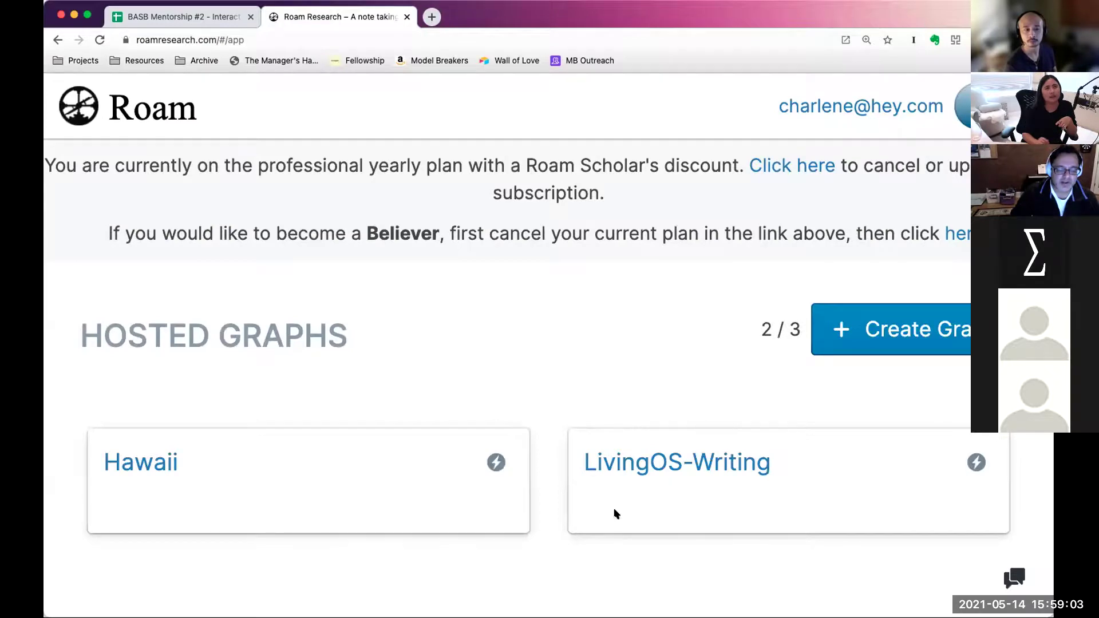
left_click(616, 513)
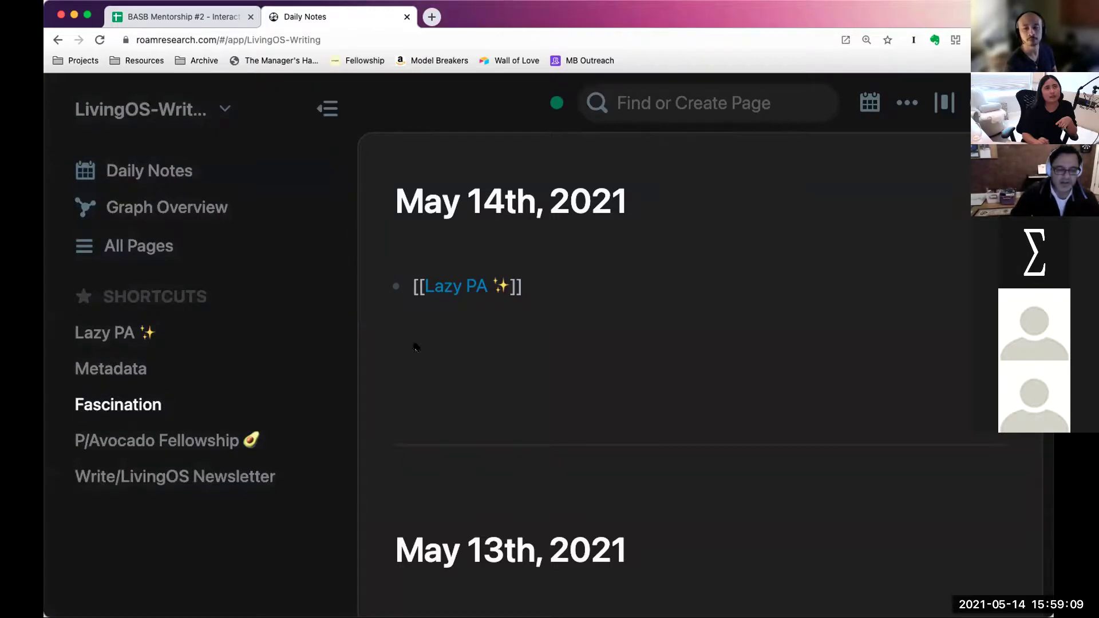
Search the graph for todo and open the TODO page.
left_click(593, 97)
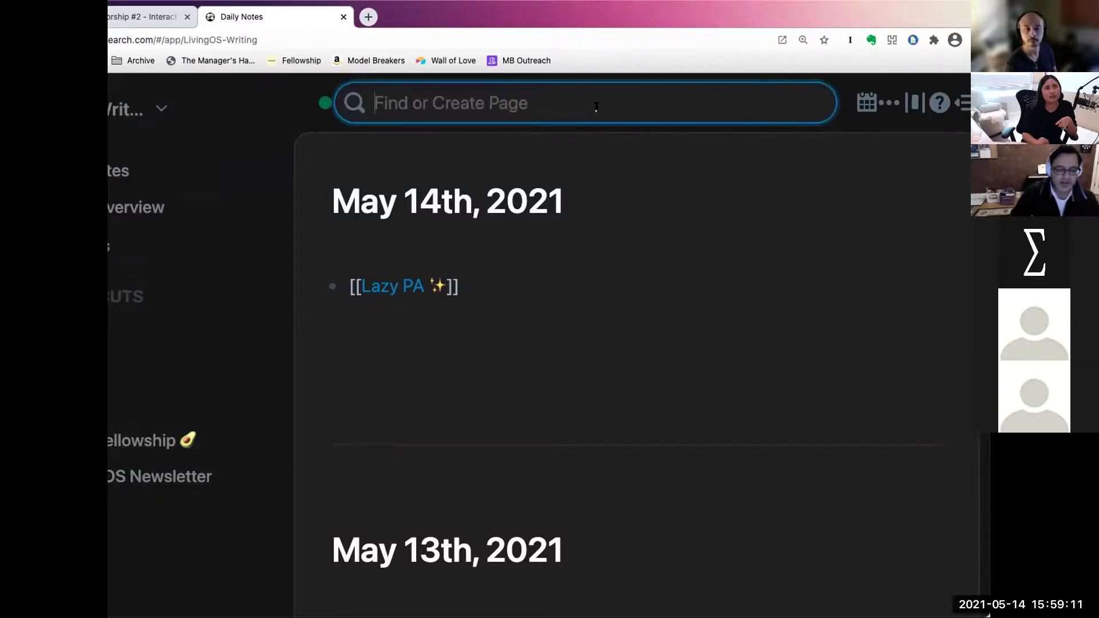
type("todo")
left_click(435, 161)
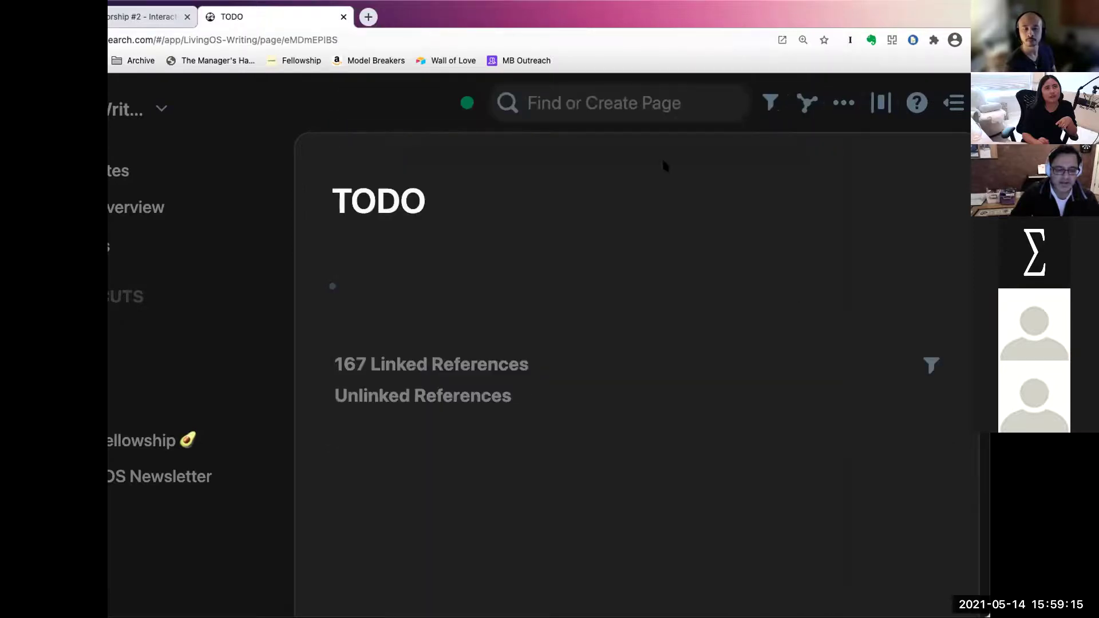
Filter the TODO page's linked references to include only blocks linked to Project, searching the filter for proj.
left_click(932, 365)
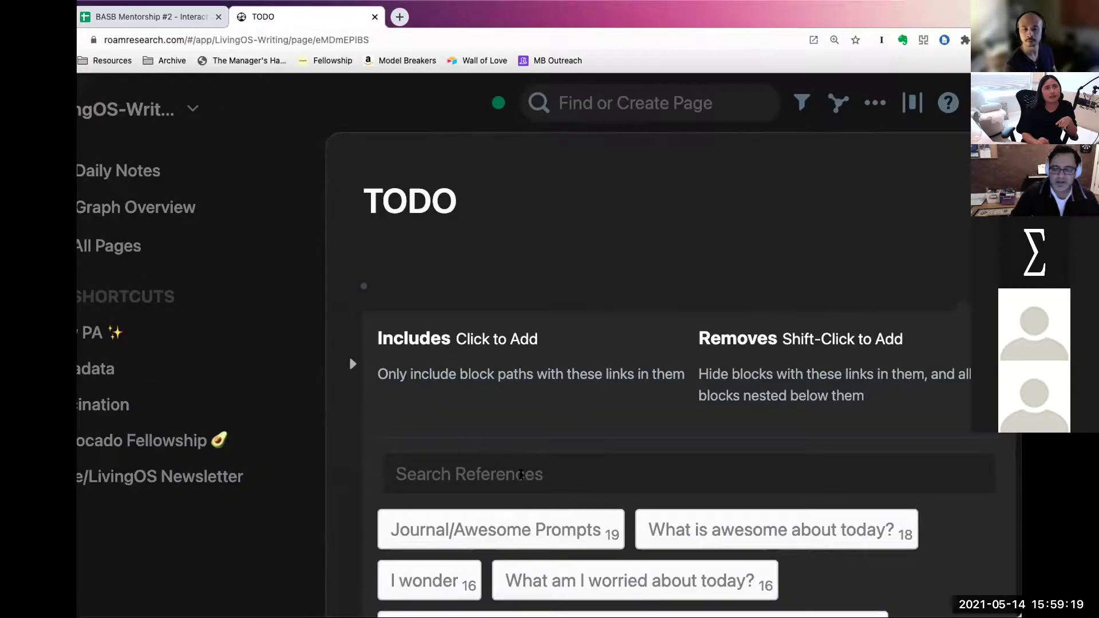
left_click(397, 476)
type("proj")
left_click(420, 595)
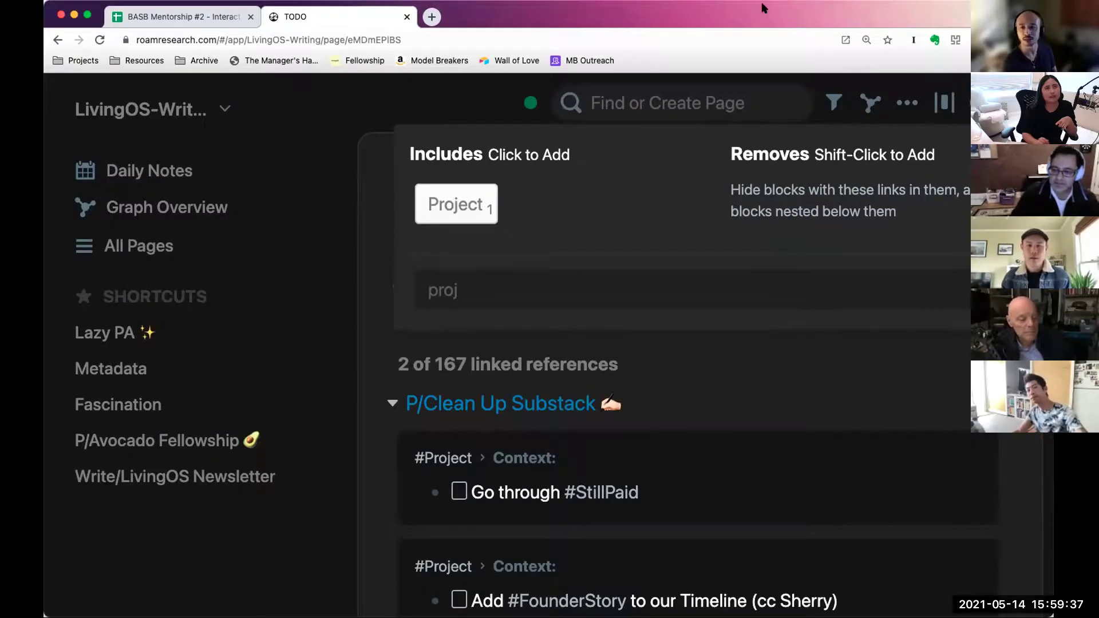
Return to the mentorship spreadsheet in Google Sheets and copy the Airtable feedback link from B12 of the Resources sheet.
left_click(143, 17)
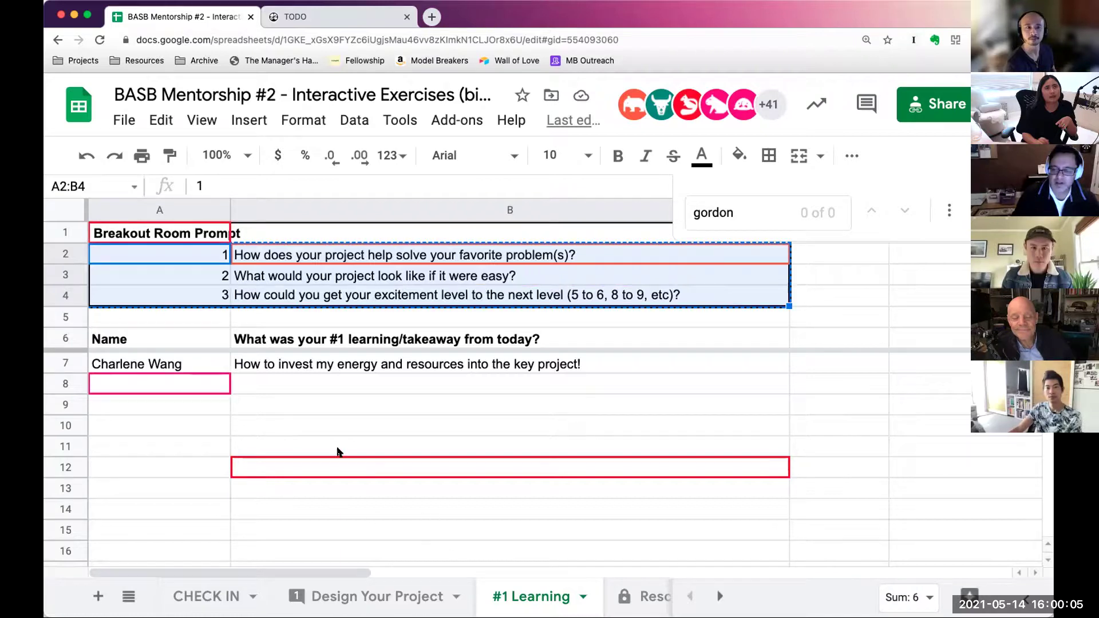
left_click(213, 408)
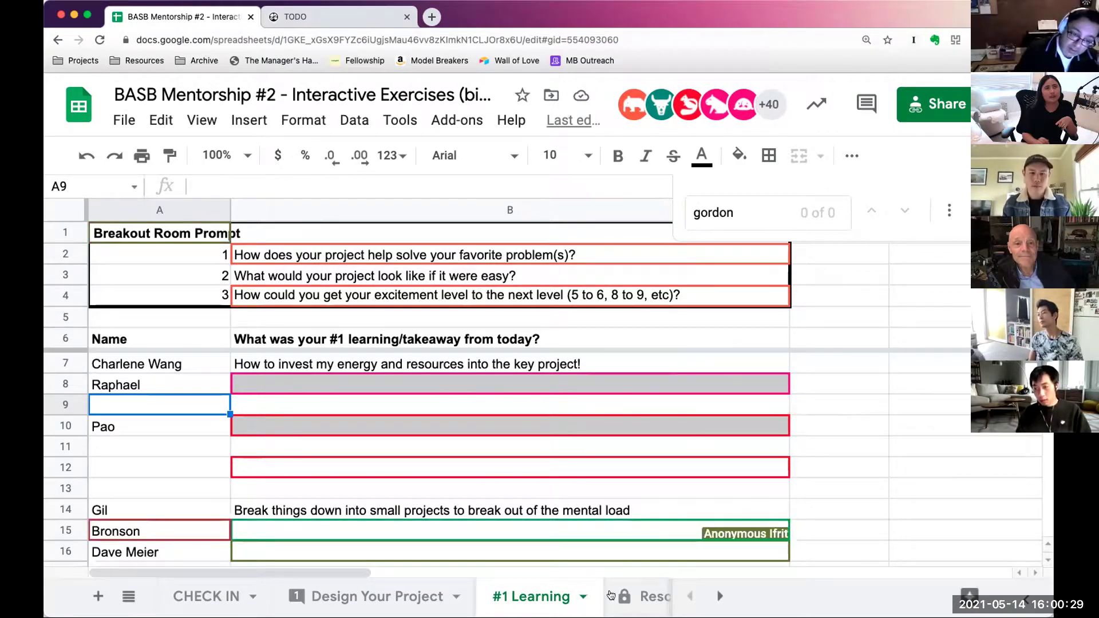
left_click(630, 597)
left_click(365, 465)
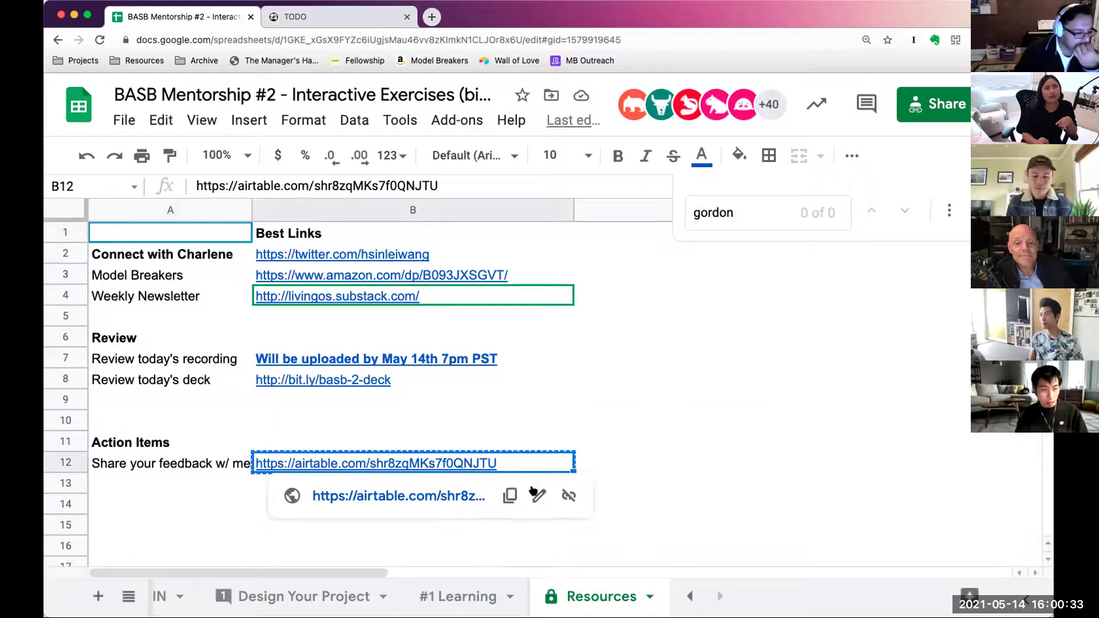
key("super+c")
left_click(601, 483)
key("Escape")
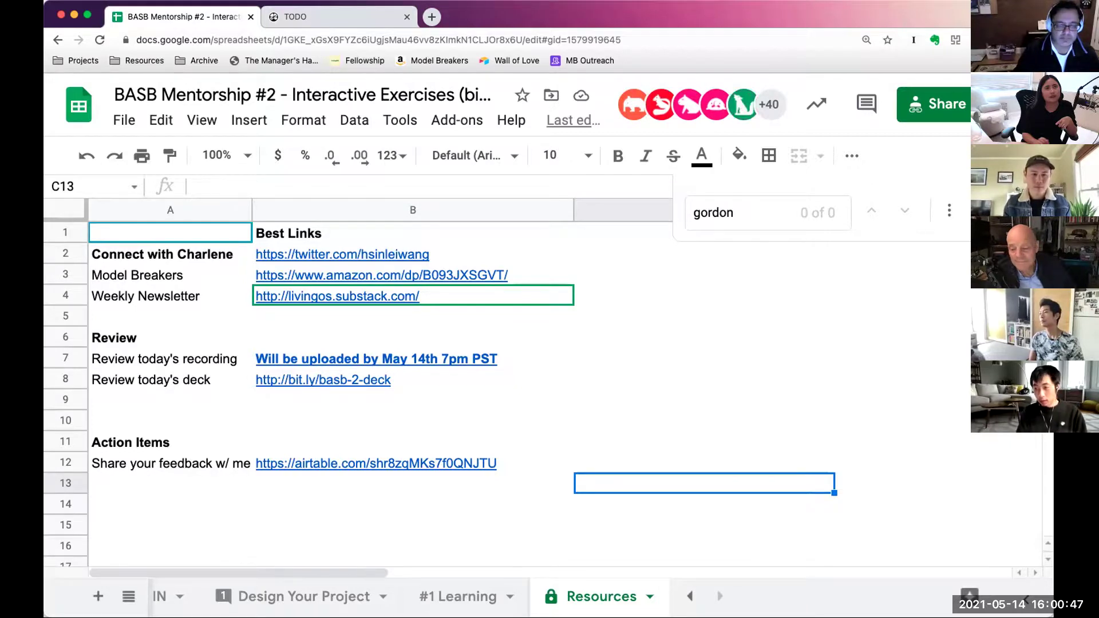
Review the participants' takeaways below row 6 of the #1 Learning sheet.
left_click(471, 596)
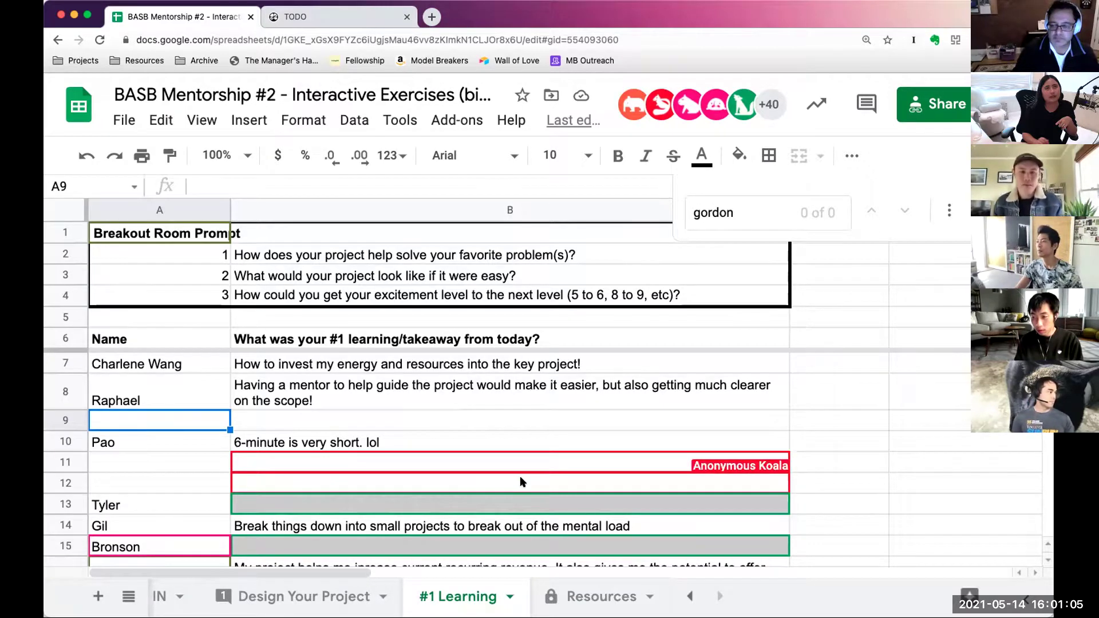
scroll(521, 477, "down", 1)
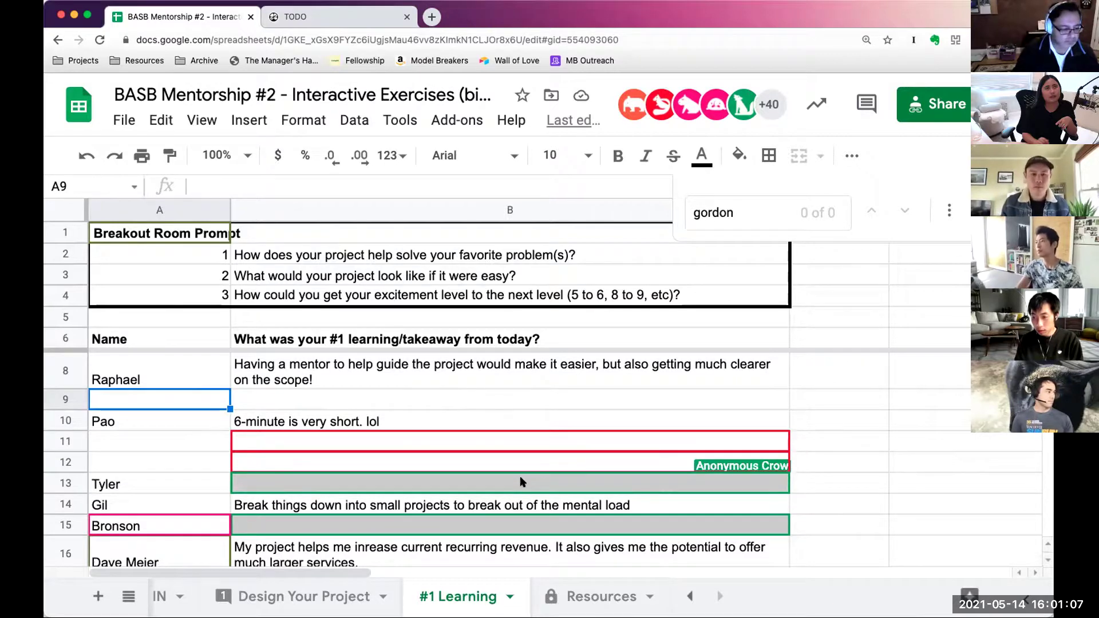
scroll(521, 483, "down", 2)
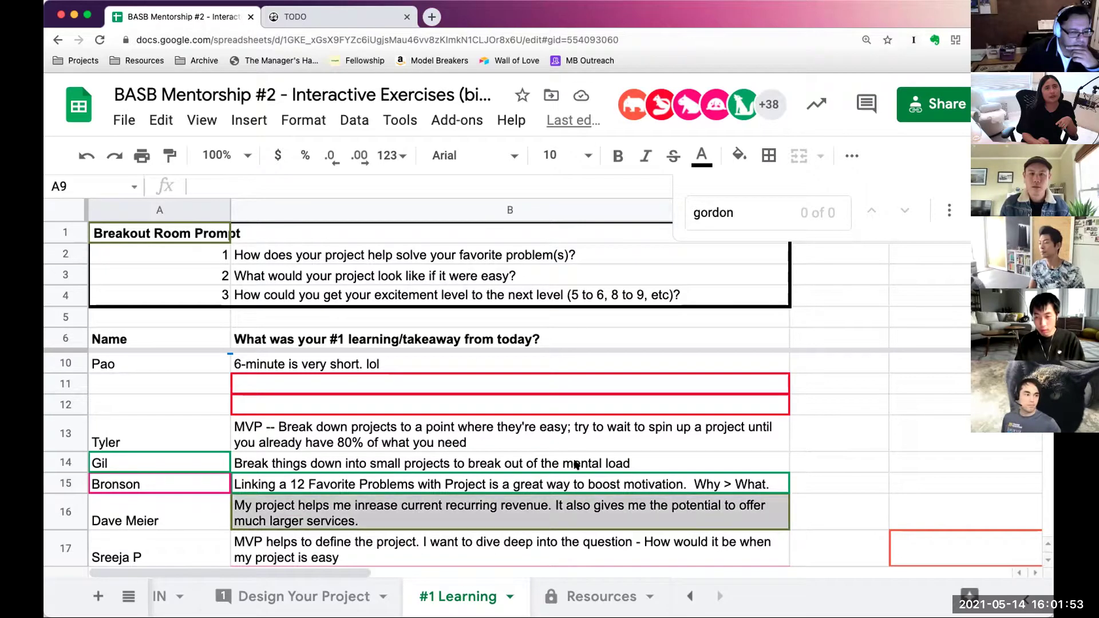
scroll(579, 462, "down", 2)
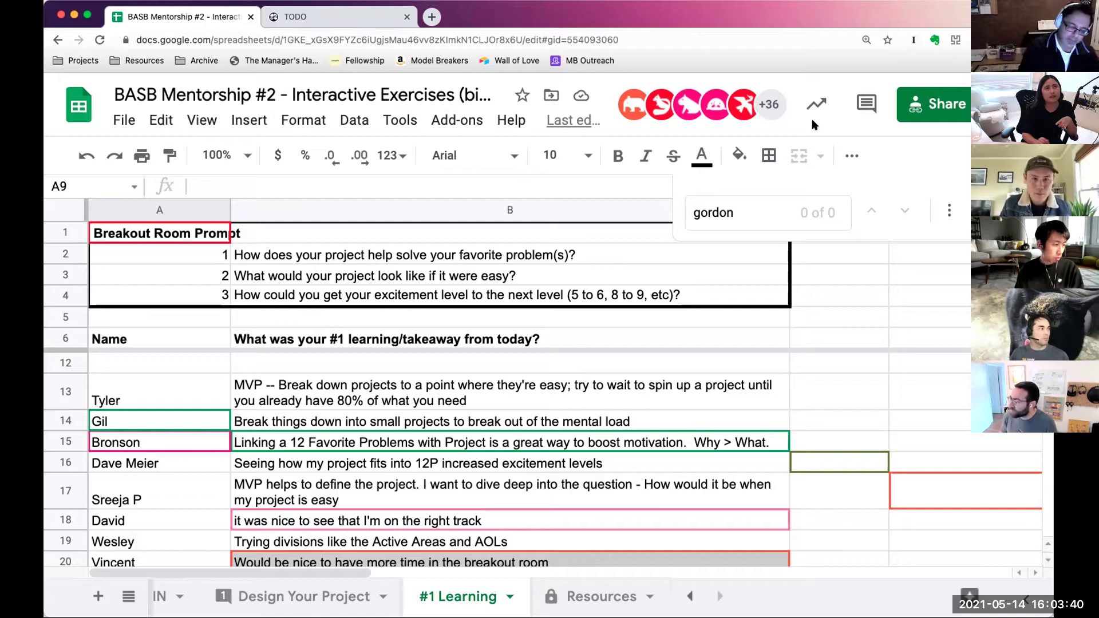
Switch back to Roam Research and view the project list on the Lazy PA page.
left_click(312, 13)
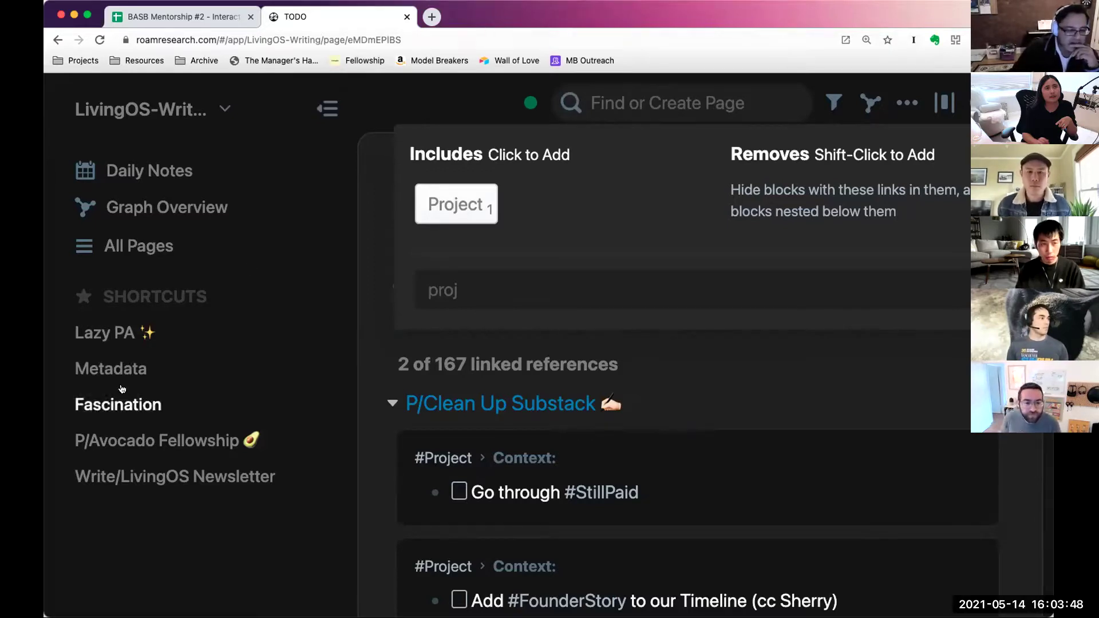
left_click(122, 339)
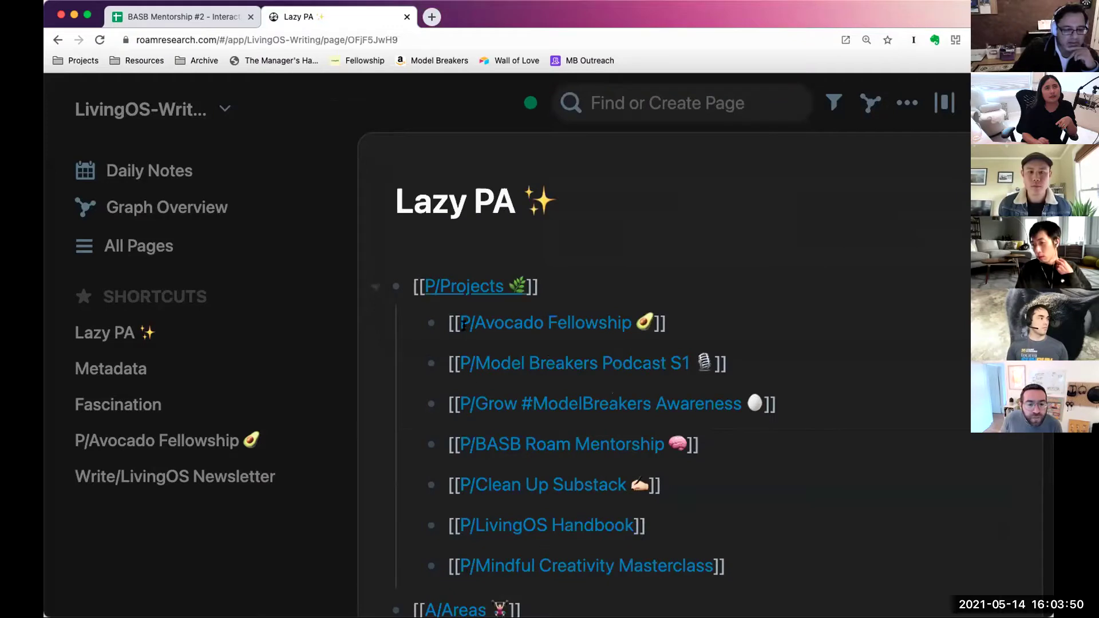
scroll(541, 535, "down", 1)
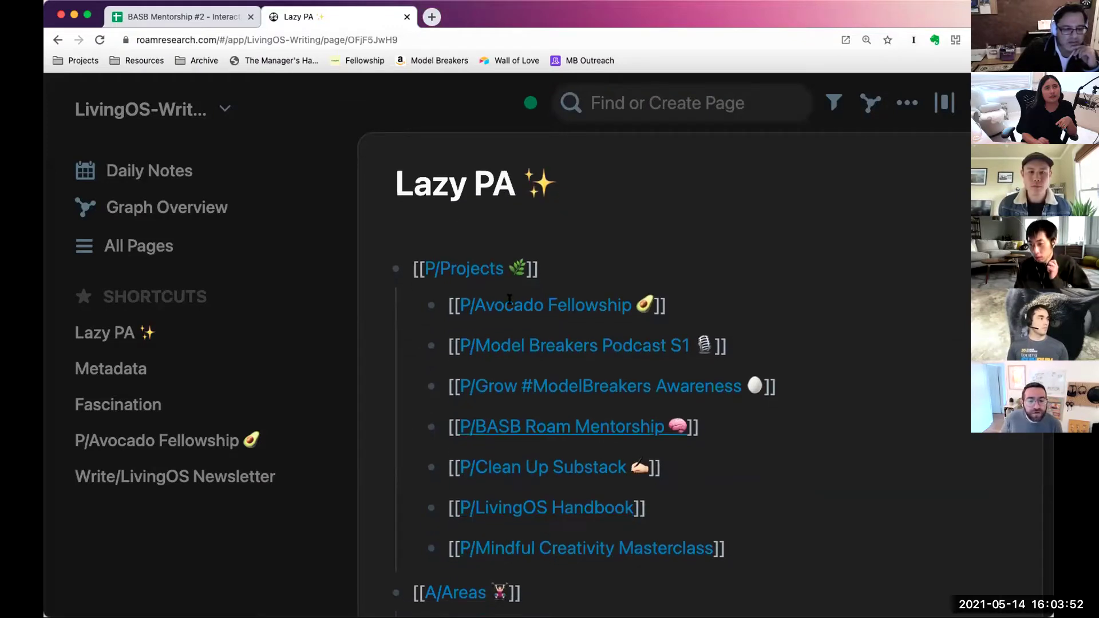
Search the graph for write/ and open the Write/LivingOS Newsletter page.
left_click(617, 92)
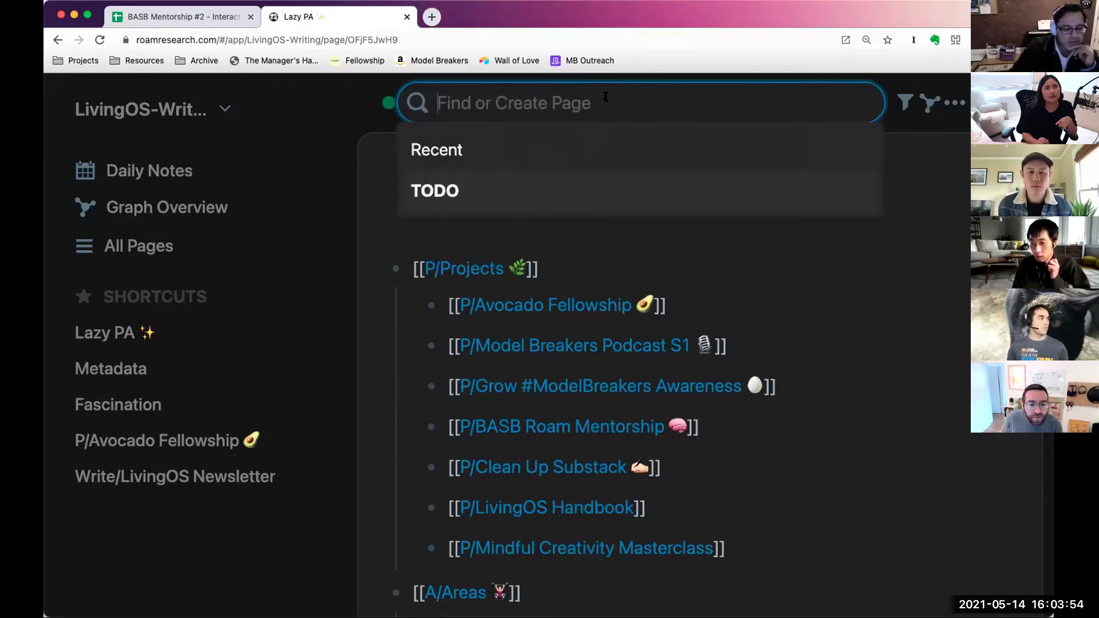
type("write/")
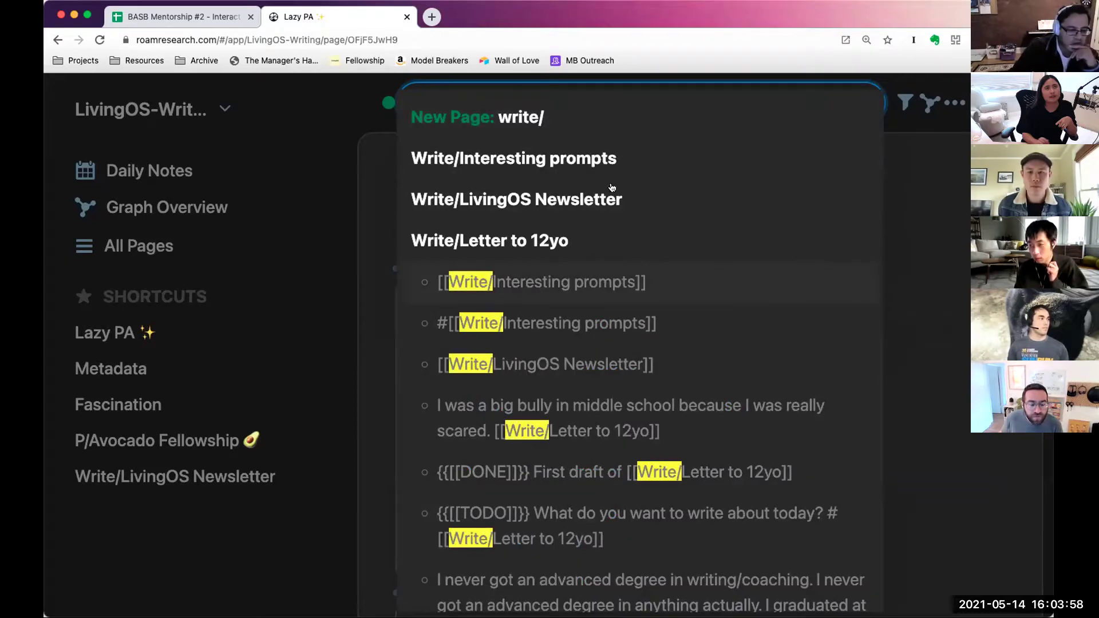
scroll(603, 281, "down", 3)
scroll(603, 281, "up", 3)
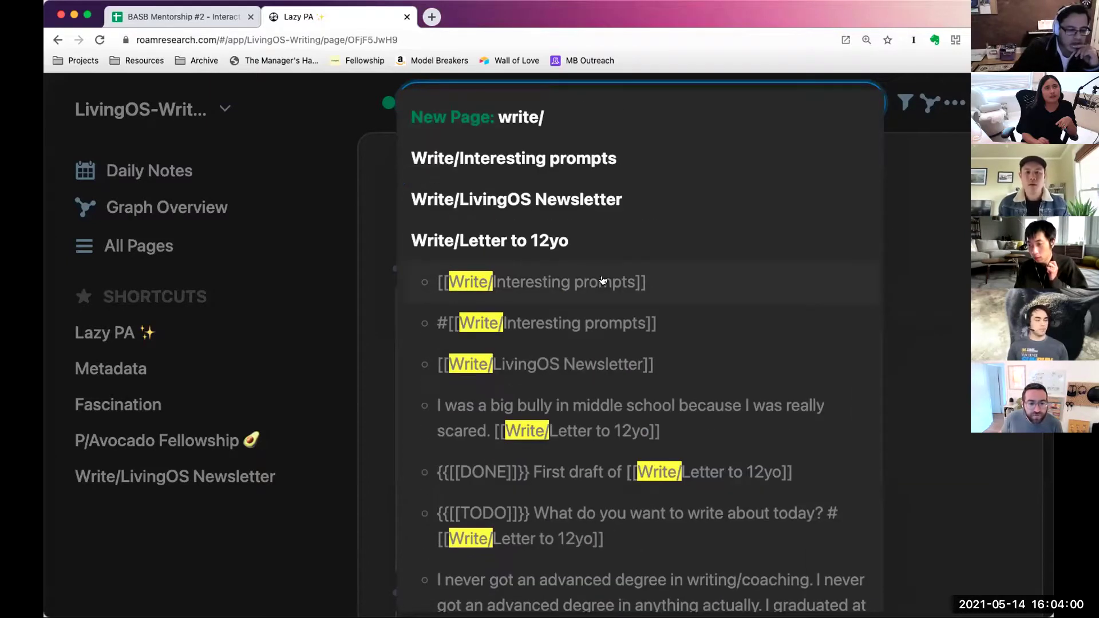
left_click(569, 209)
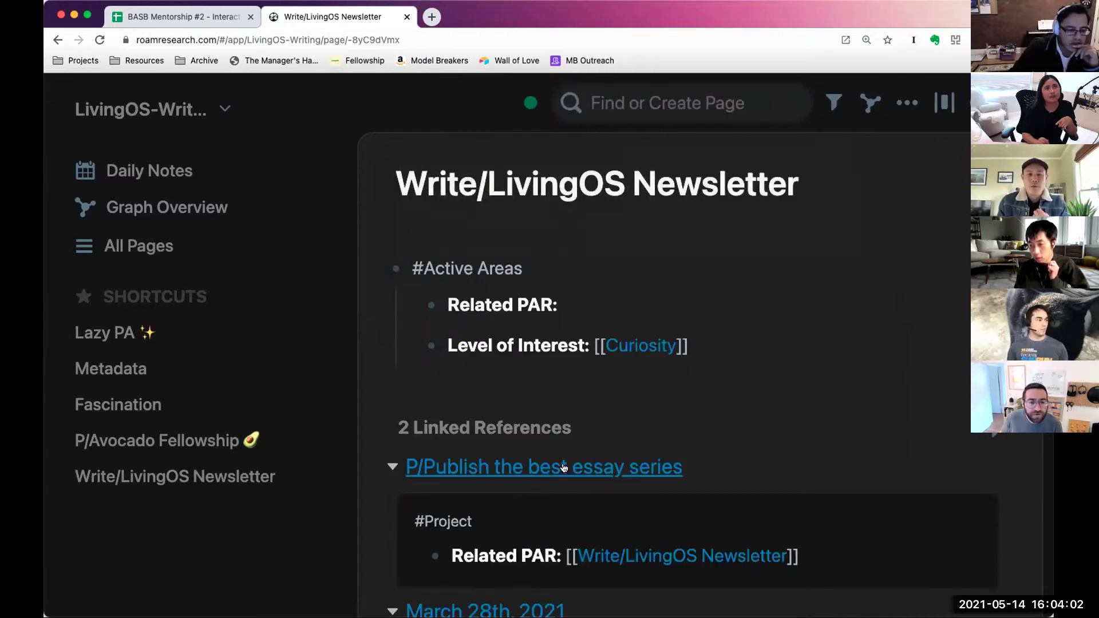
Examine the newsletter page's Active Areas metadata and linked references, reading through the draft blocks under March 28th, 2021.
scroll(567, 446, "down", 5)
scroll(564, 466, "down", 4)
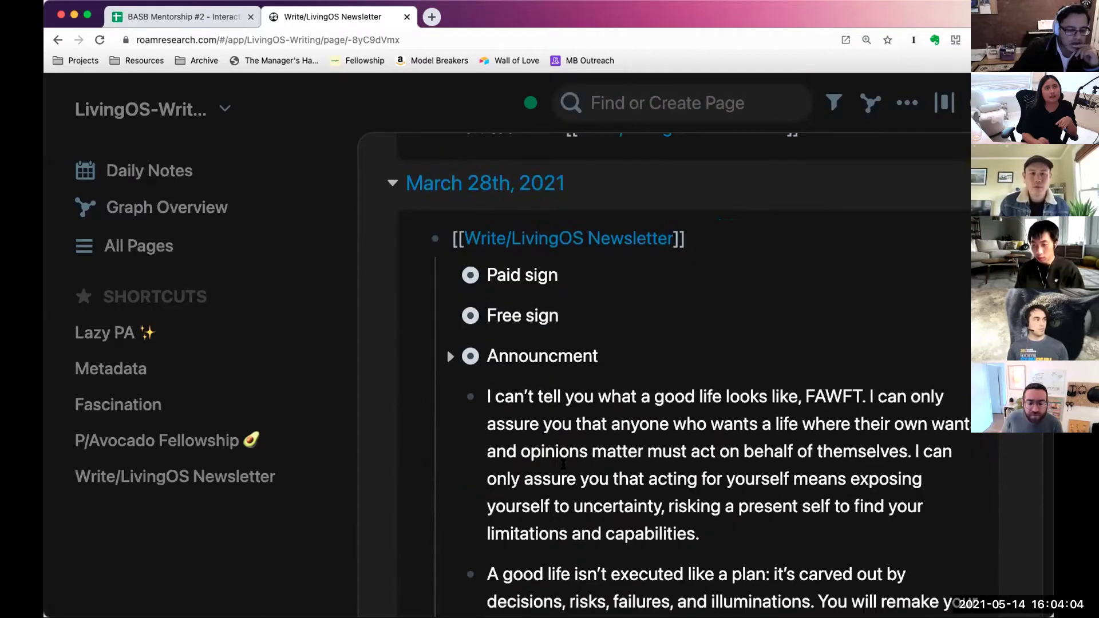
scroll(563, 464, "down", 15)
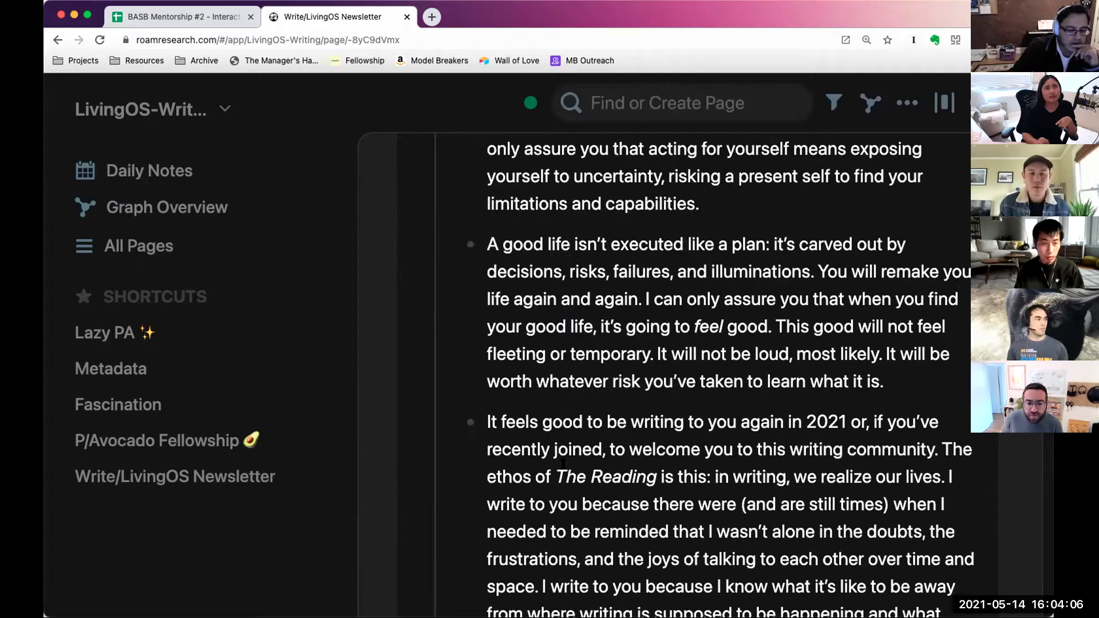
scroll(564, 464, "up", 18)
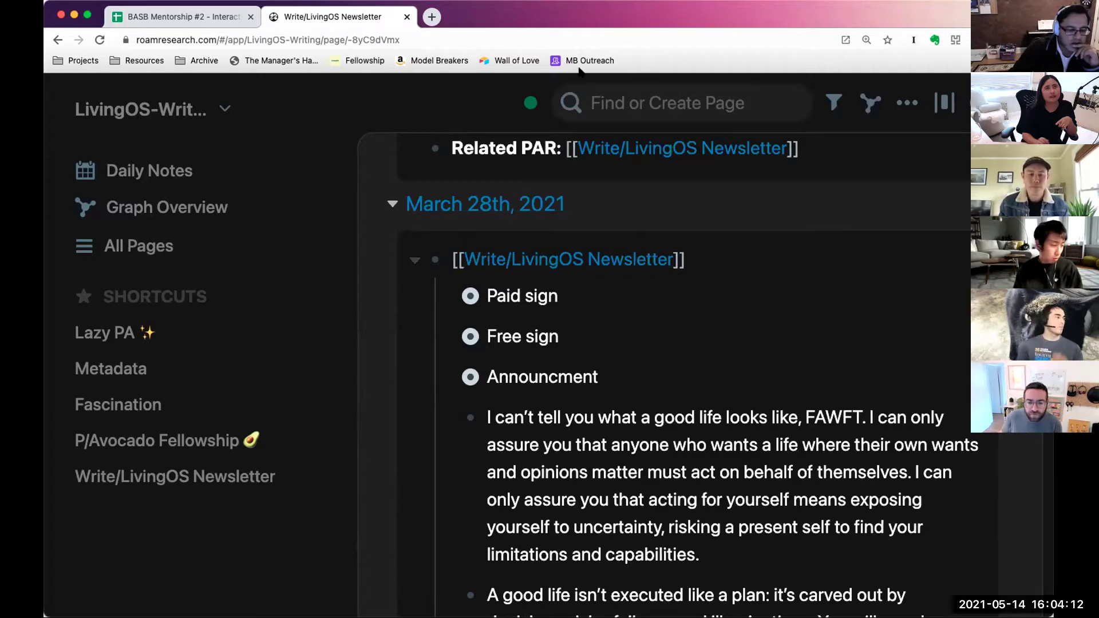
left_click_drag(608, 17, 448, 17)
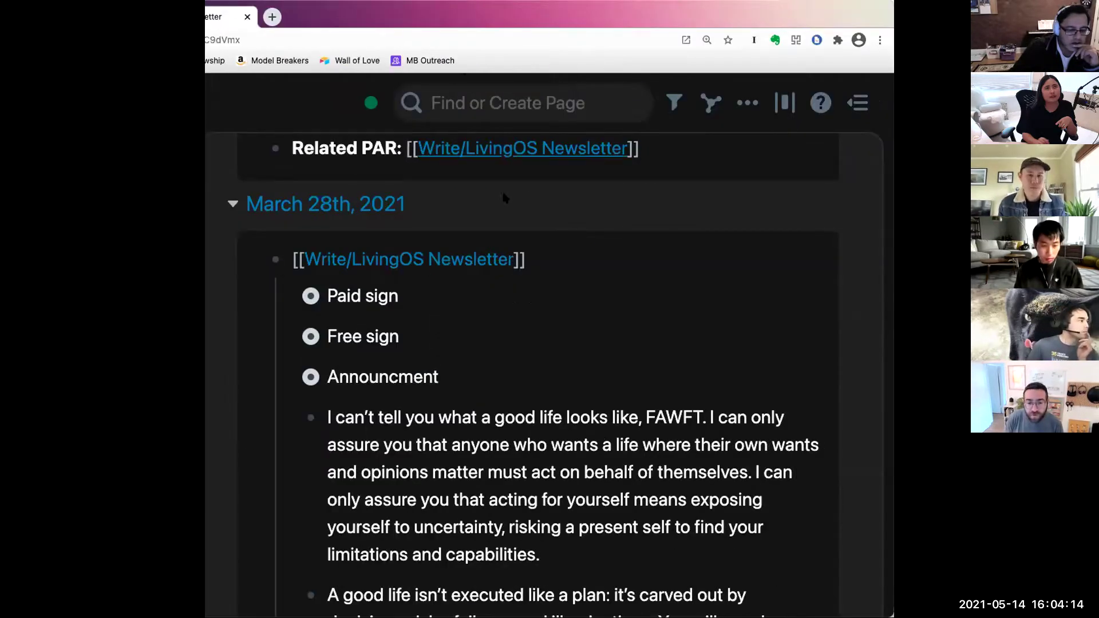
scroll(554, 362, "down", 2)
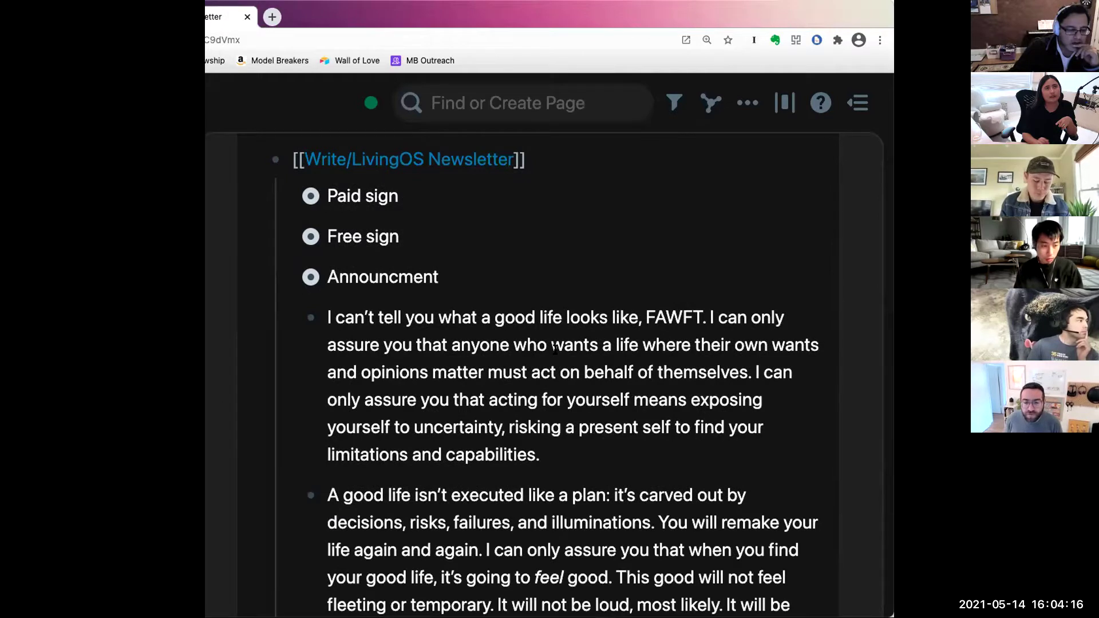
scroll(554, 362, "up", 10)
scroll(554, 353, "up", 3)
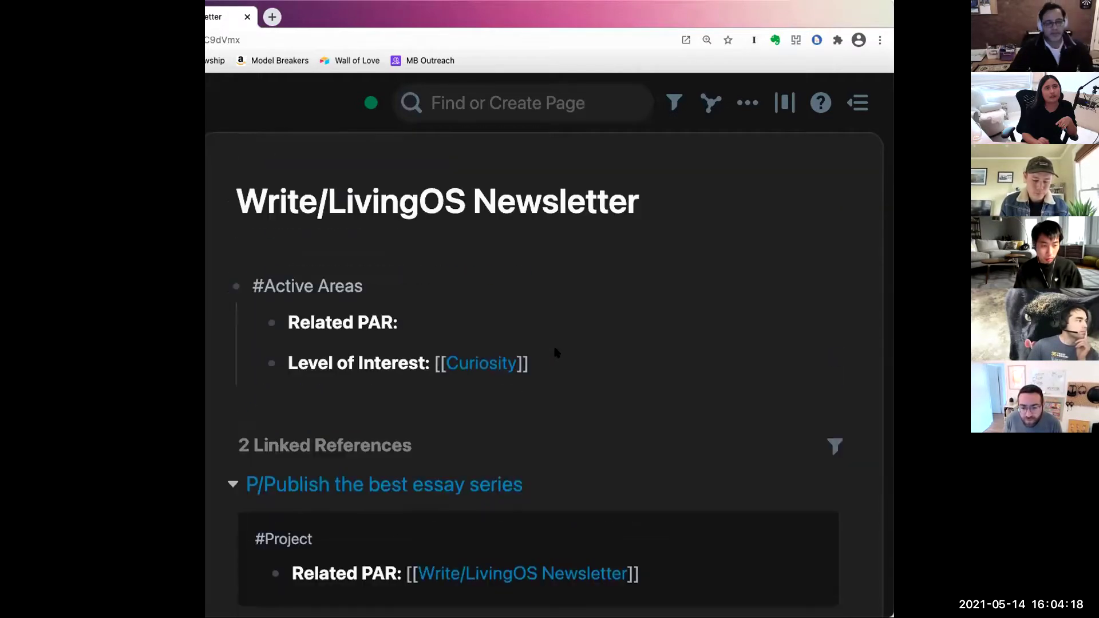
scroll(555, 350, "down", 5)
scroll(555, 350, "down", 15)
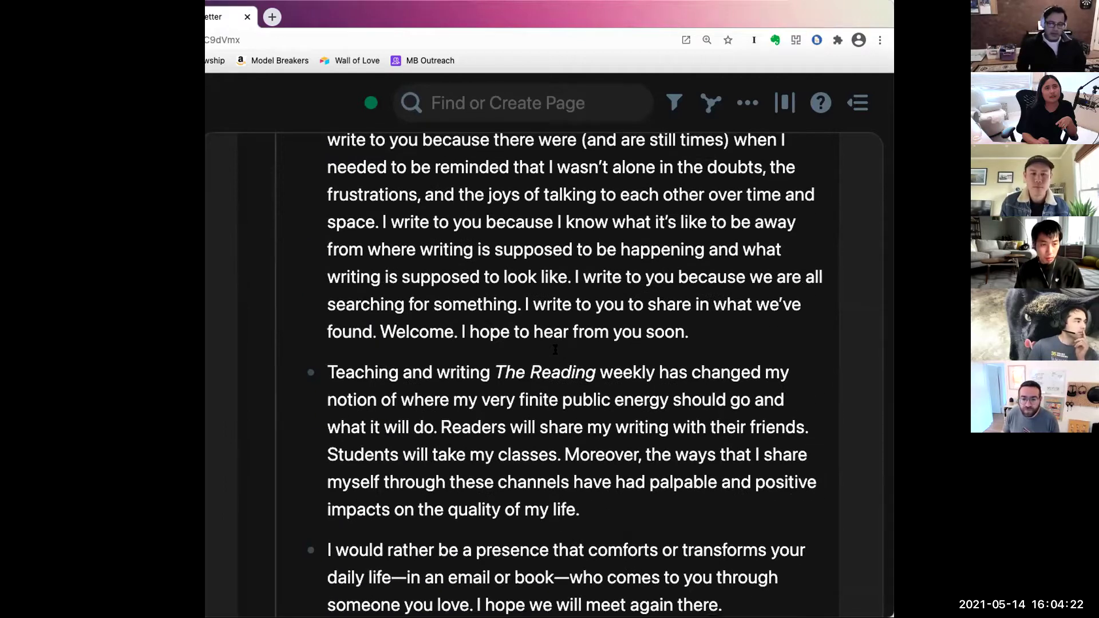
scroll(554, 348, "down", 3)
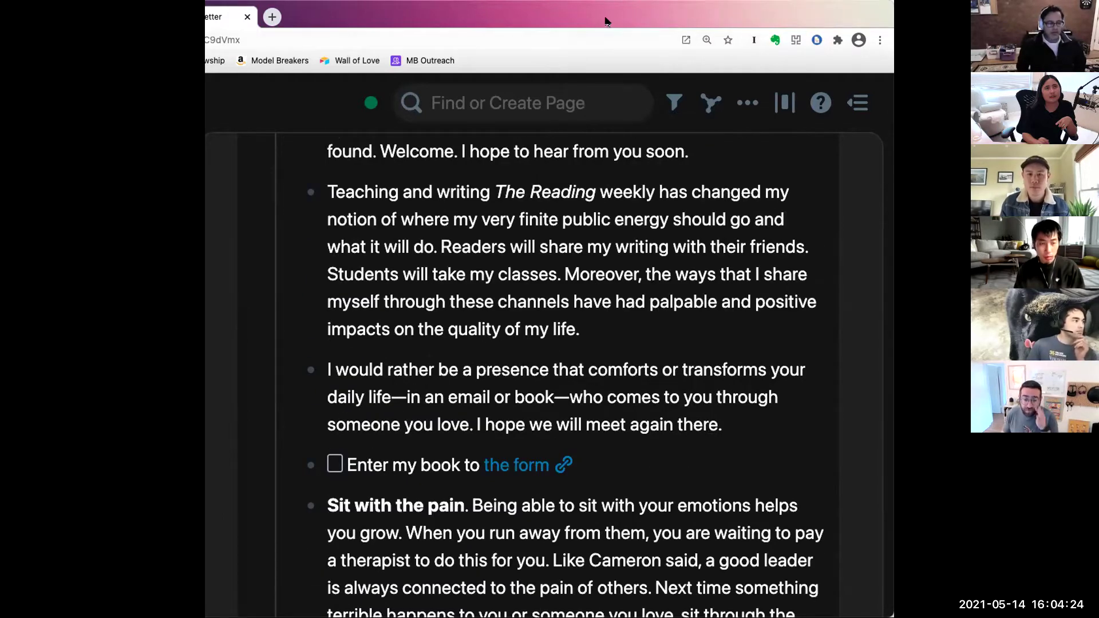
scroll(569, 361, "up", 8)
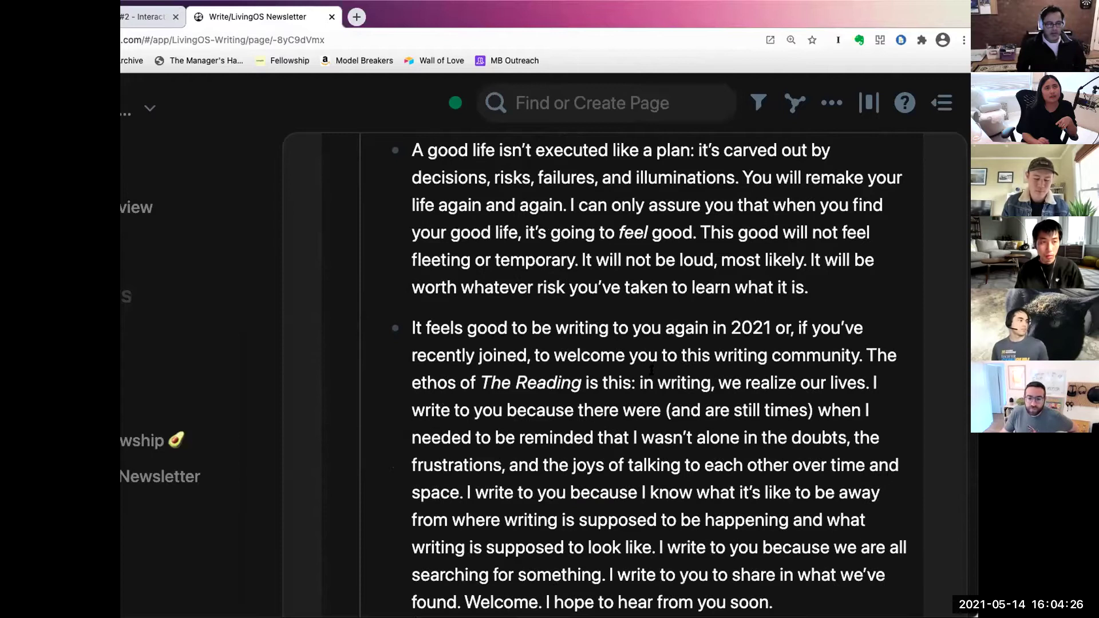
scroll(652, 369, "up", 1)
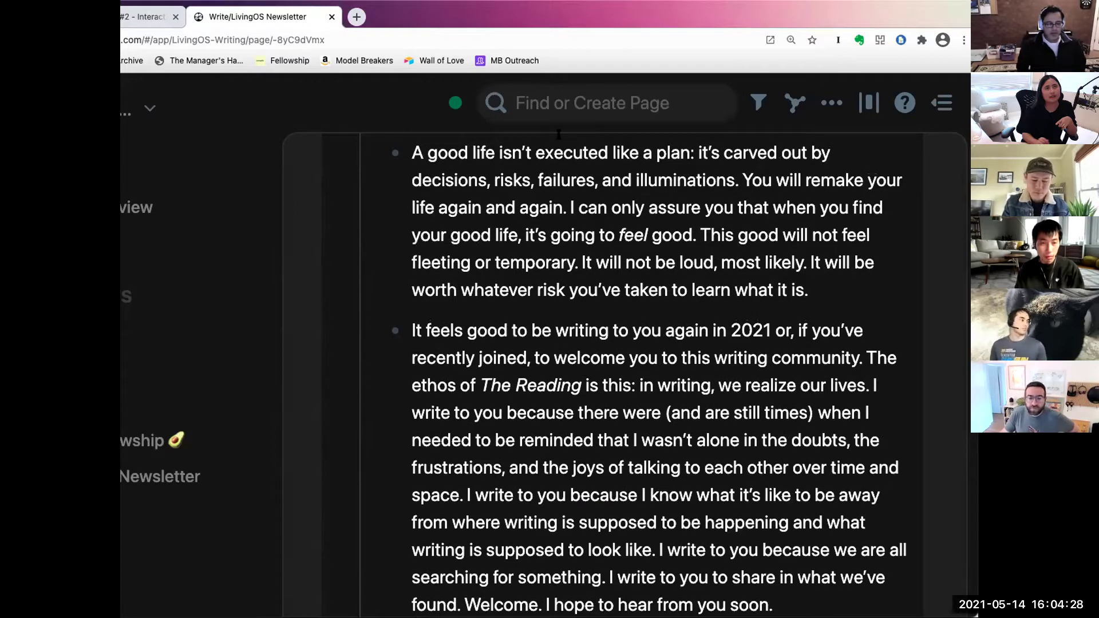
scroll(664, 298, "up", 4)
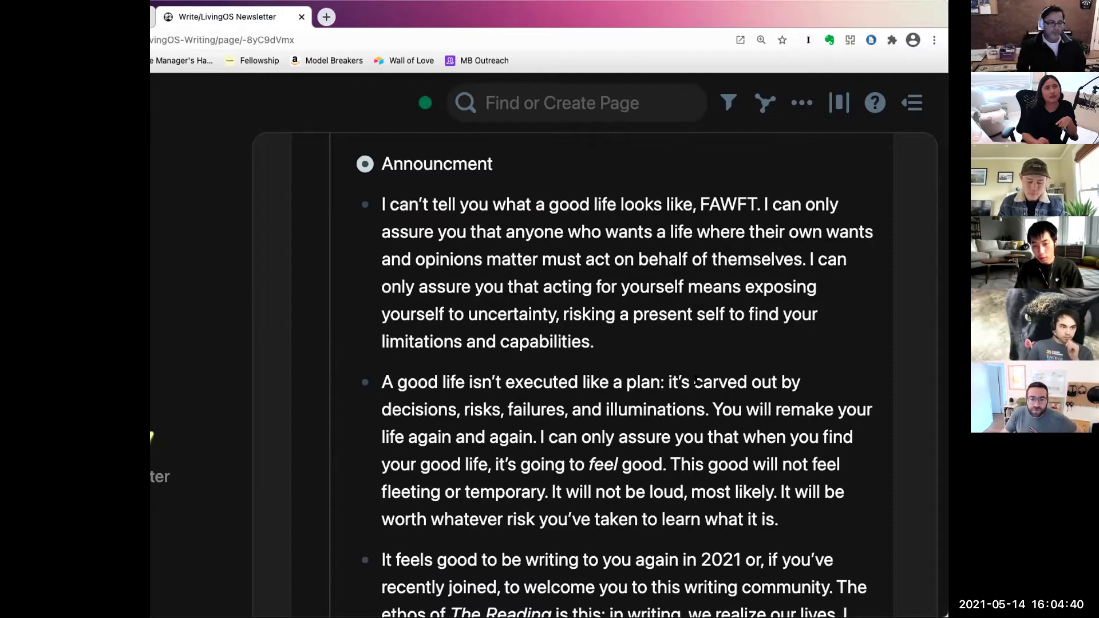
left_click_drag(602, 235, 625, 309)
left_click(625, 308)
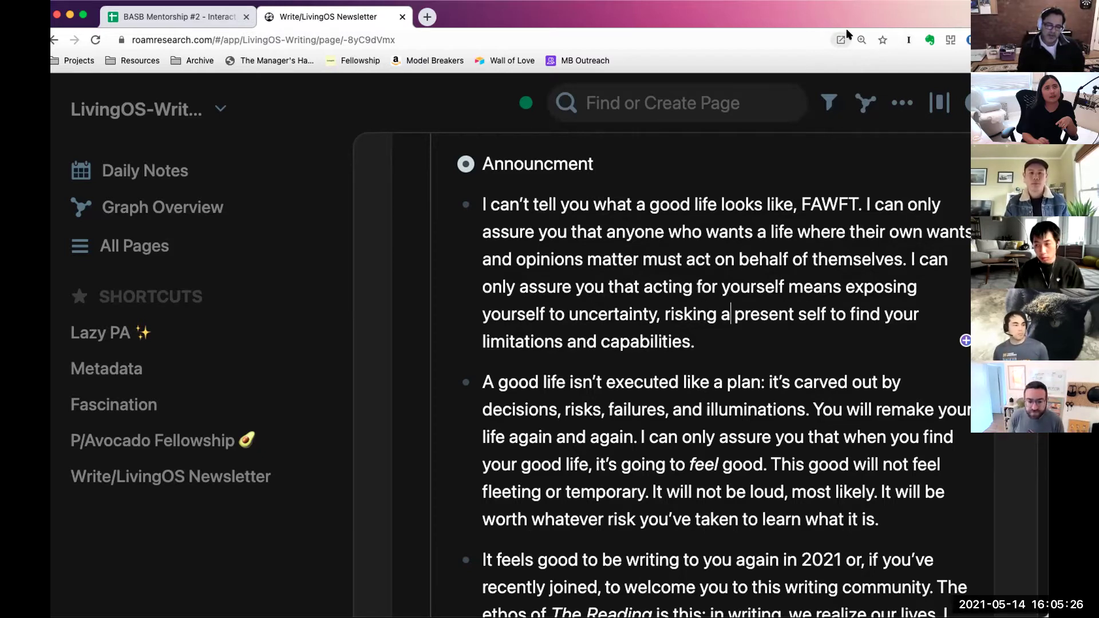
Return to the #1 Learning sheet, select the takeaway question in B6 and review the participants' answers up to row 7.
left_click(152, 13)
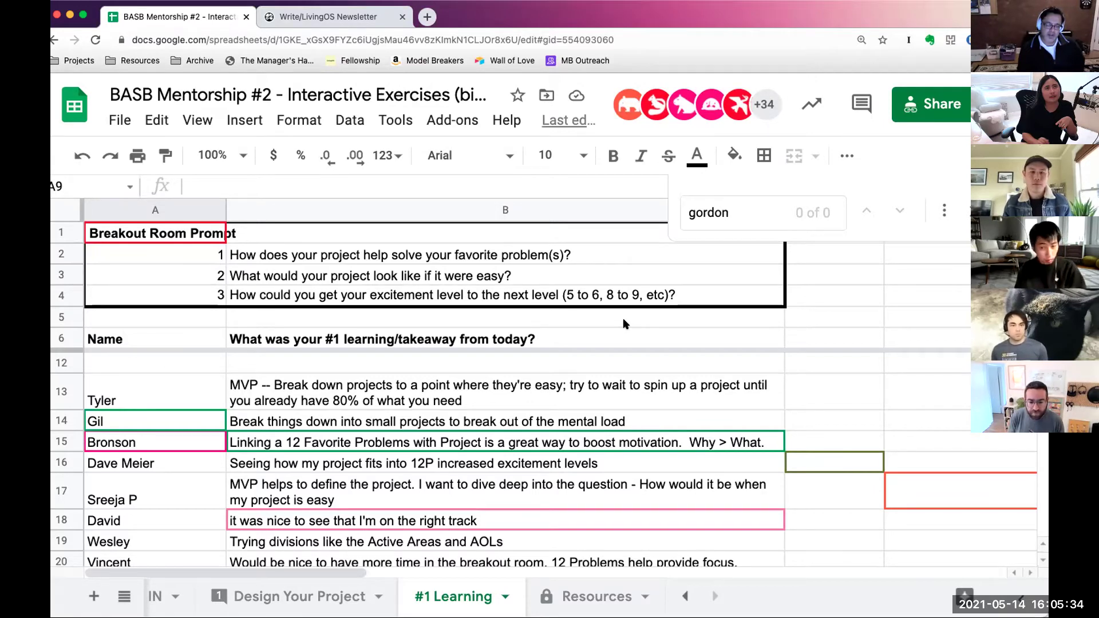
scroll(572, 446, "down", 1)
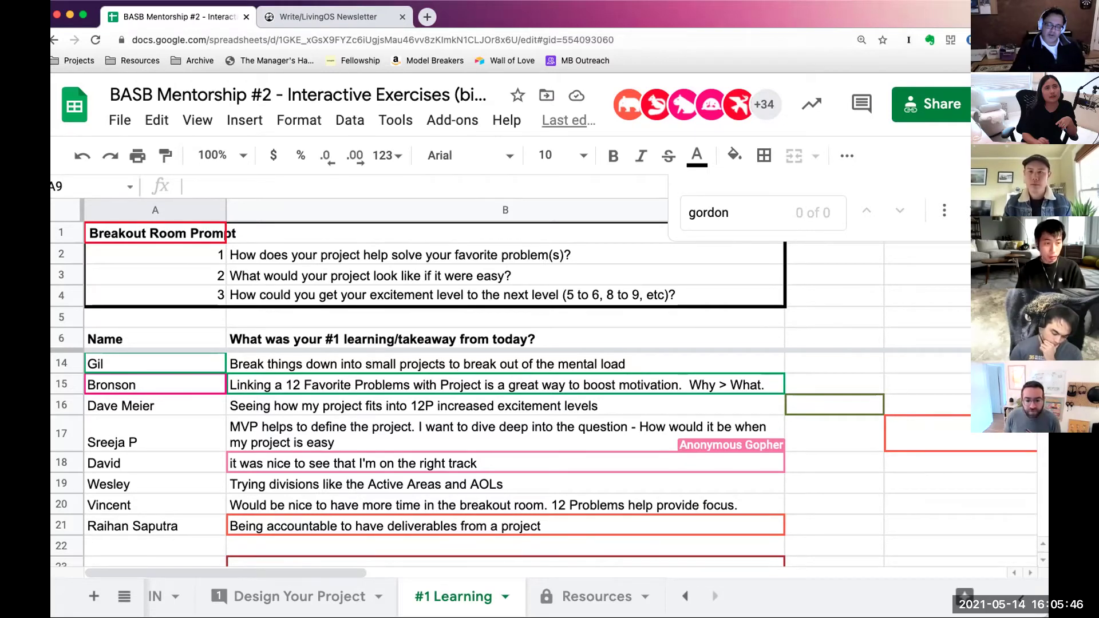
left_click(412, 337)
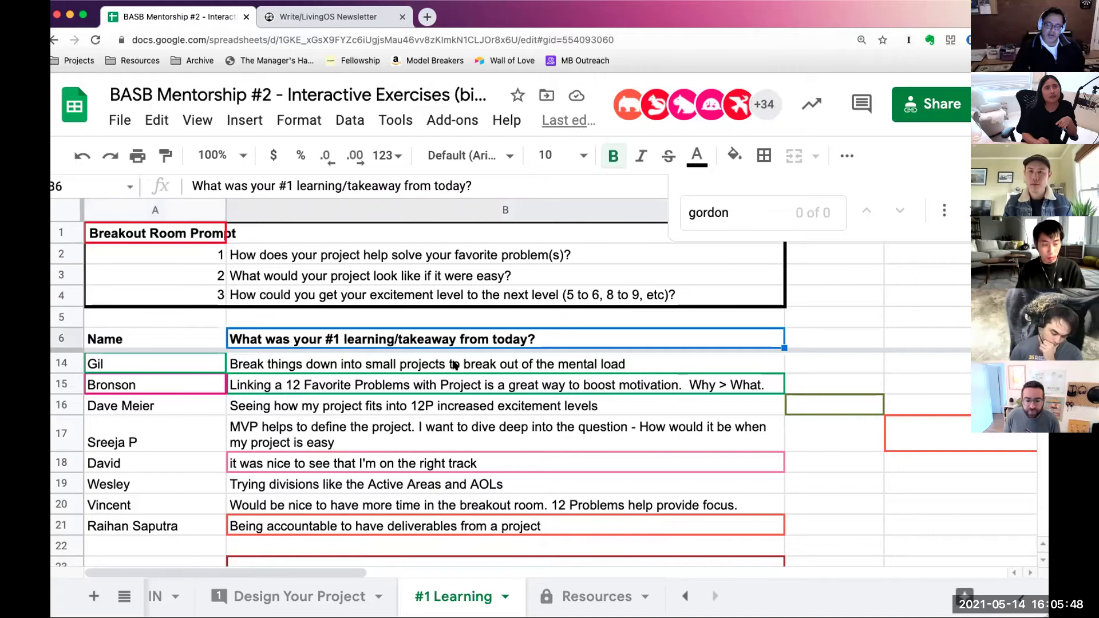
scroll(399, 412, "down", 1)
scroll(399, 413, "up", 3)
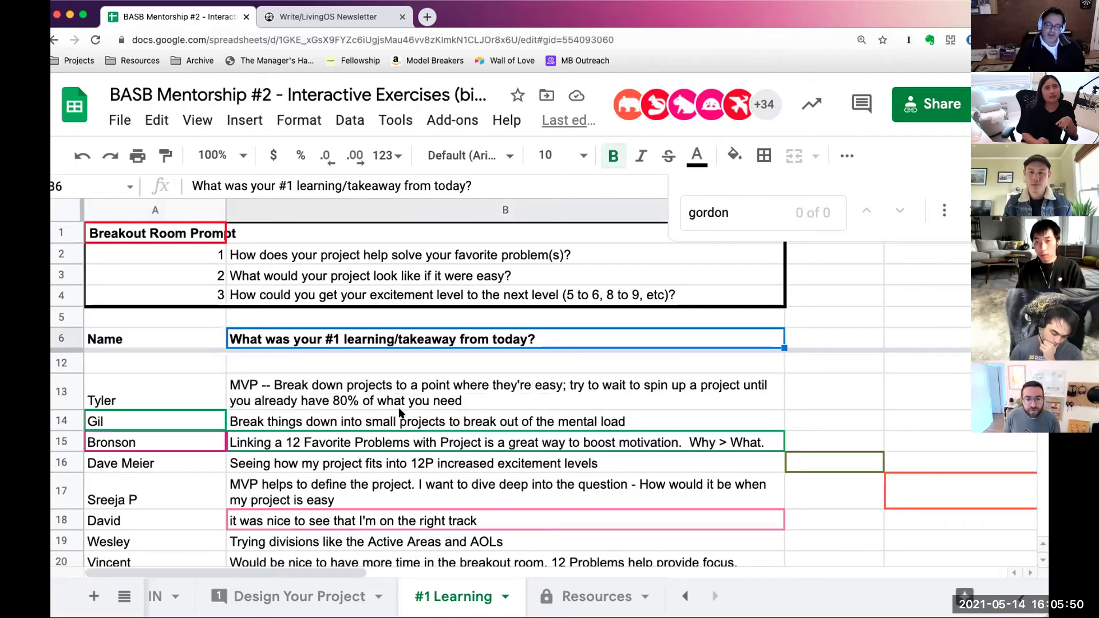
scroll(399, 412, "up", 1)
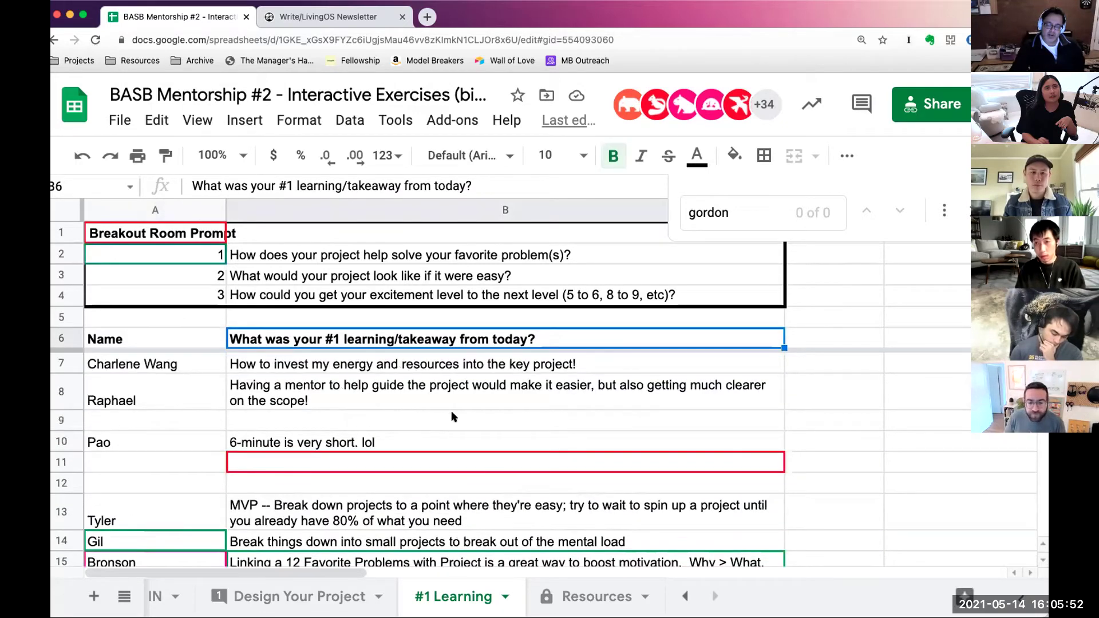